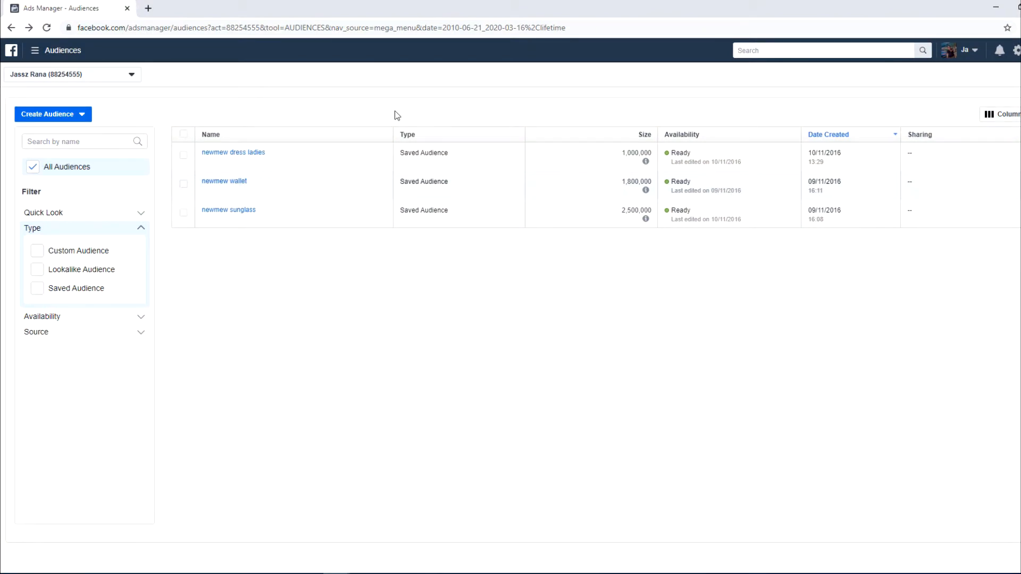
Go to the Ads section of Page posts and start creating a new unpublished page post
{"action": "left_click", "coordinate": [35, 50]}
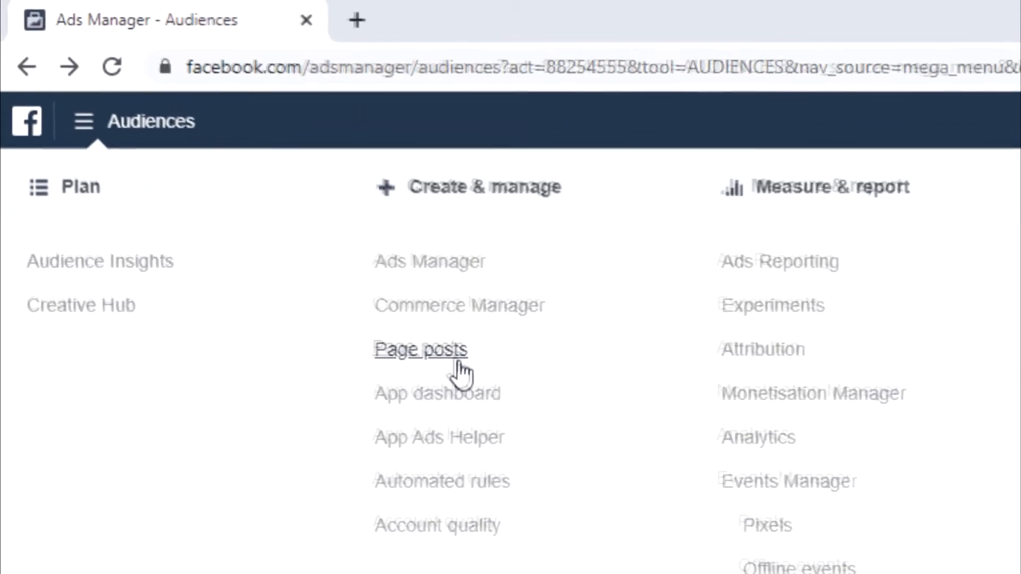
{"action": "left_click", "coordinate": [454, 366]}
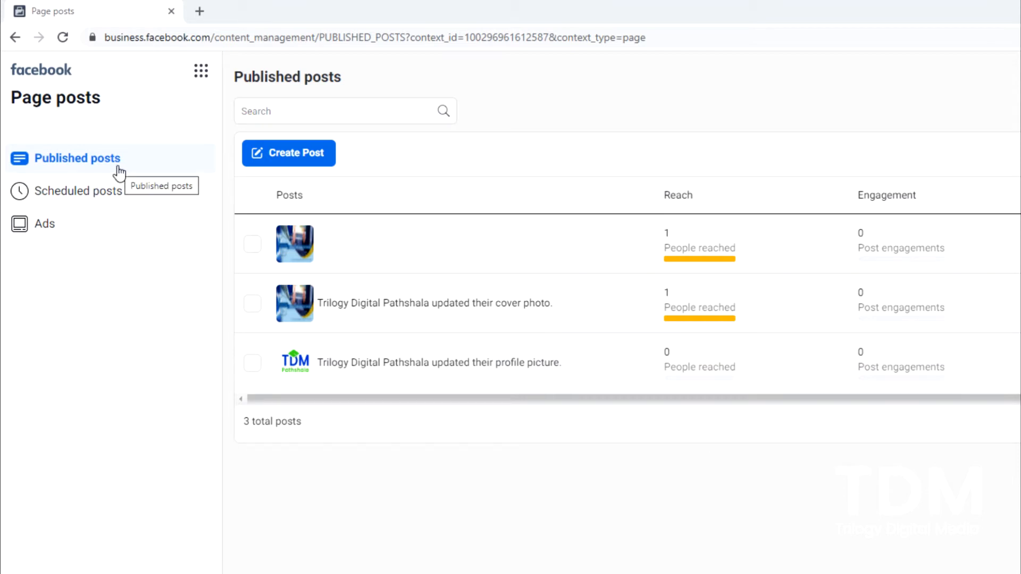
{"action": "left_click", "coordinate": [76, 195]}
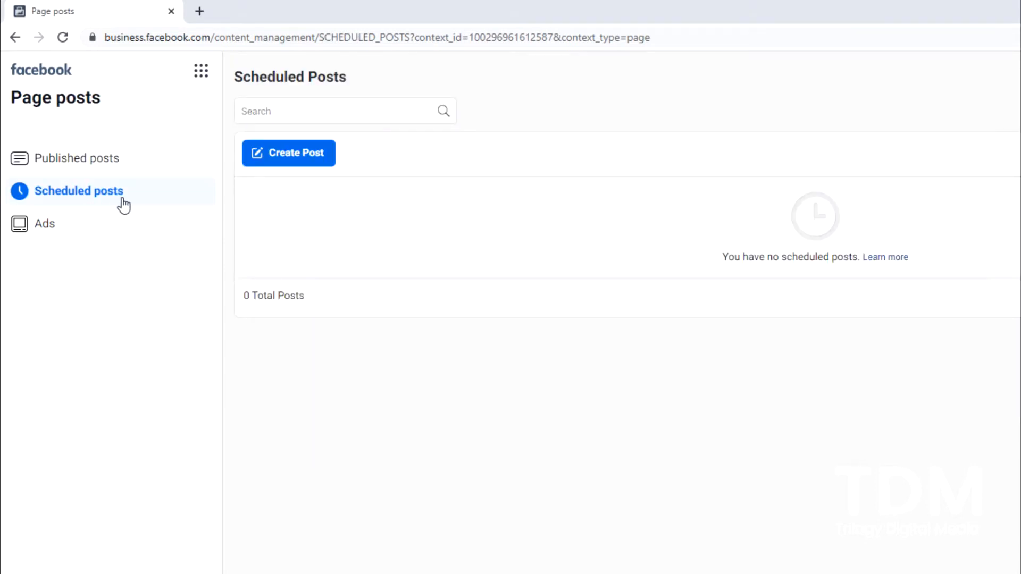
{"action": "left_click", "coordinate": [56, 237]}
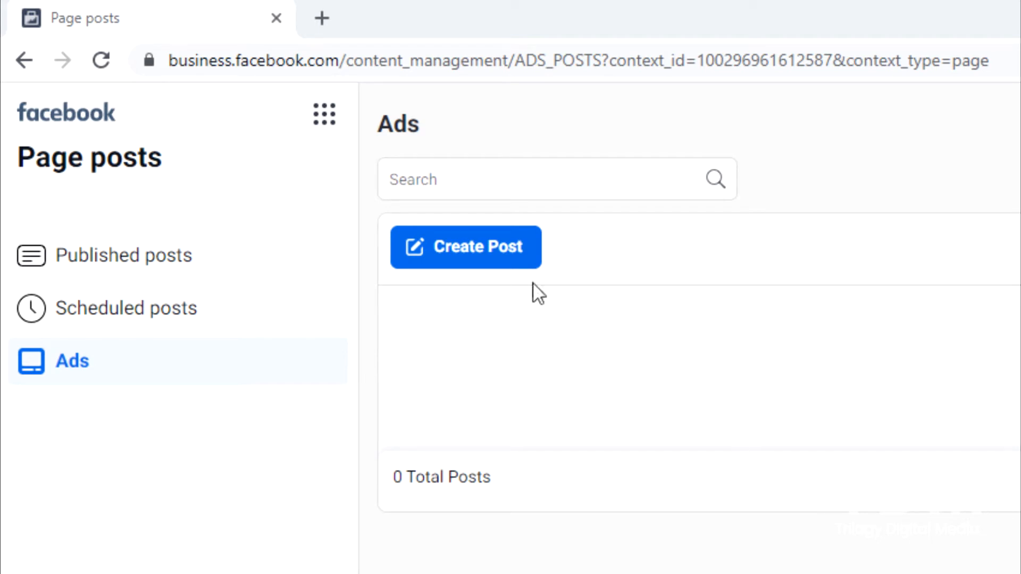
{"action": "left_click", "coordinate": [478, 262]}
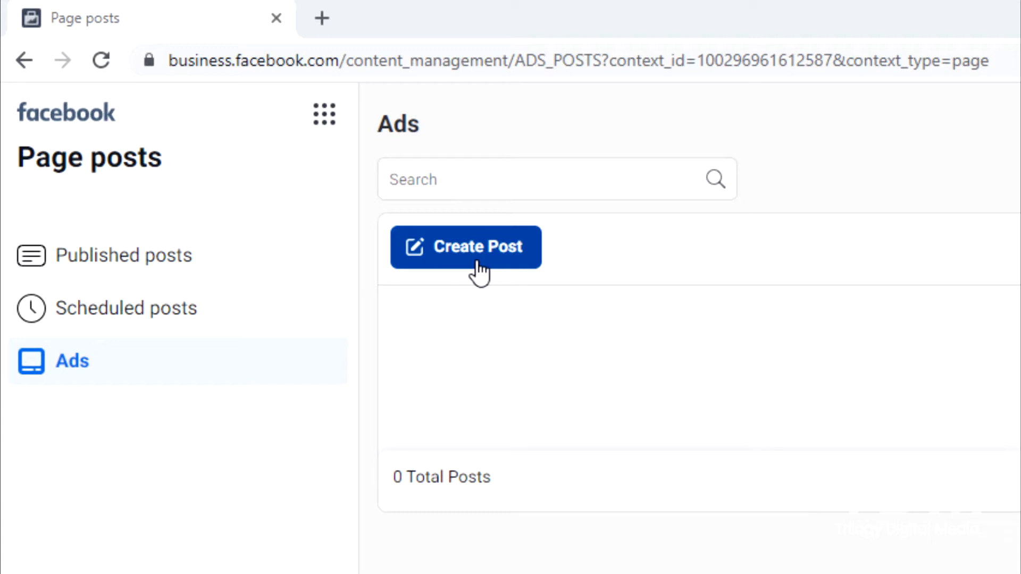
{"action": "left_click", "coordinate": [478, 270]}
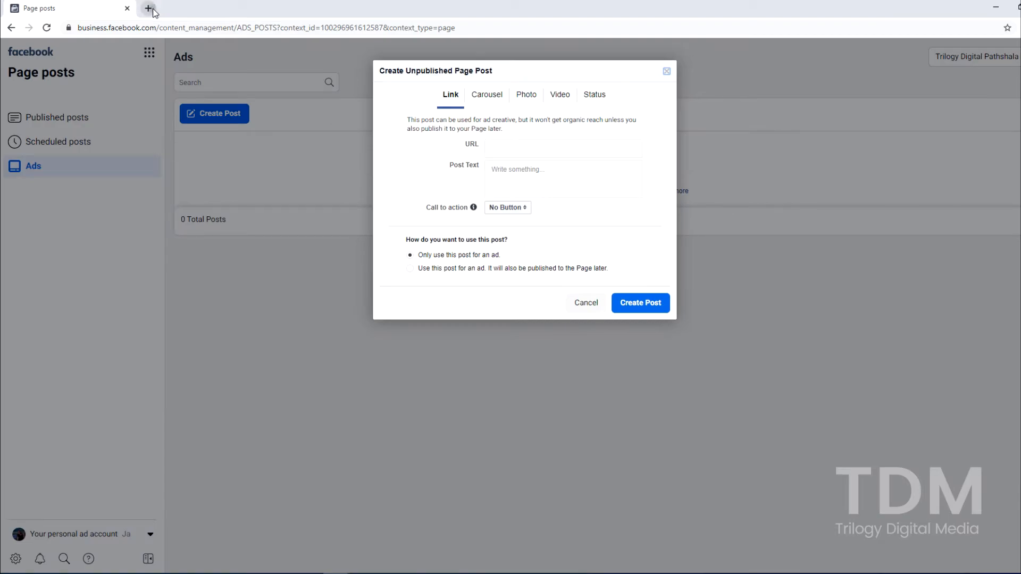
{"action": "left_click", "coordinate": [149, 9]}
{"action": "left_click", "coordinate": [198, 21]}
{"action": "type", "text": "ww"}
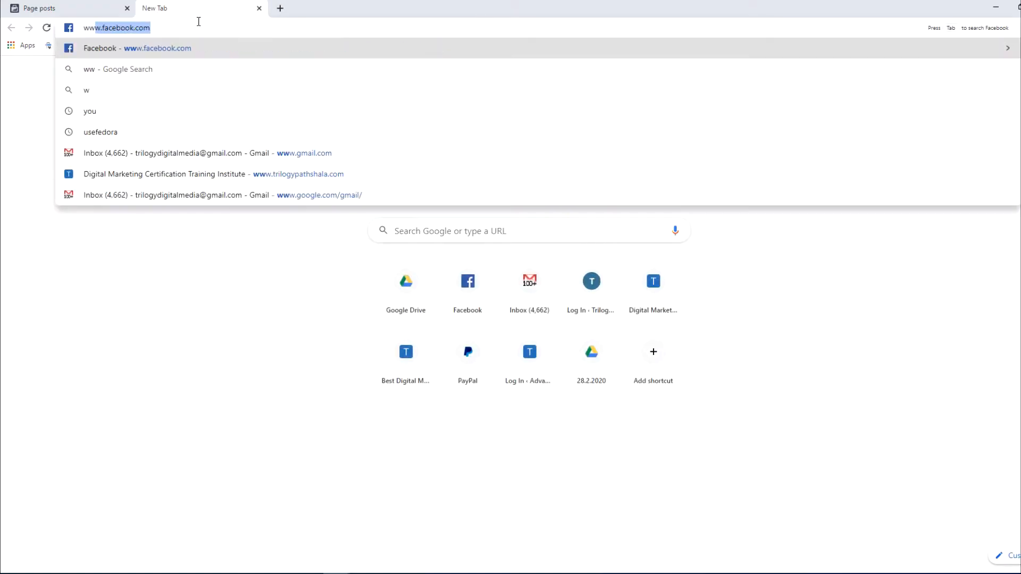
{"action": "type", "text": "w.sid.com.np"}
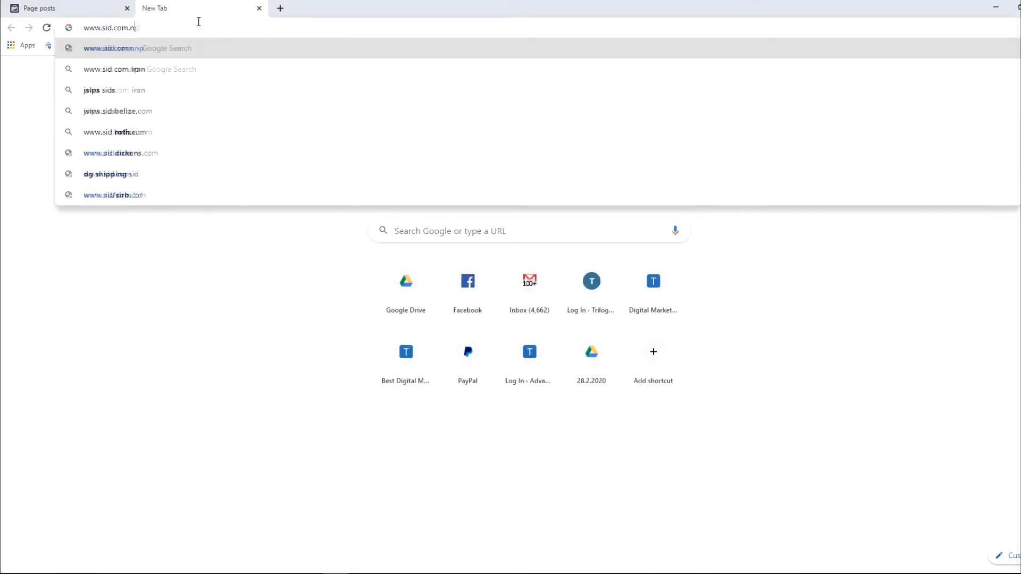
{"action": "key", "text": "Return"}
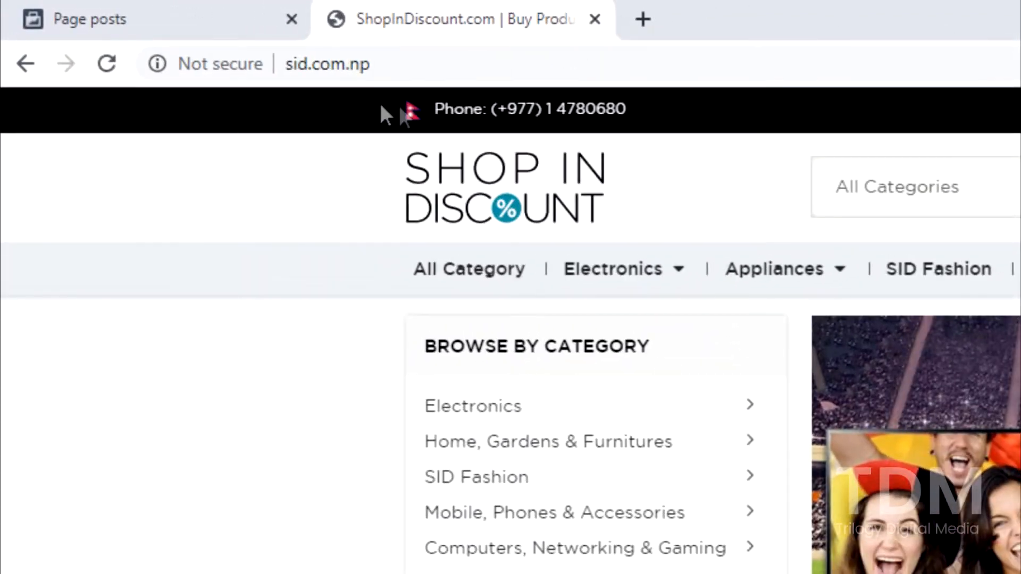
Copy the shop website's address and paste it as the URL of the unpublished page post
{"action": "left_click", "coordinate": [368, 66]}
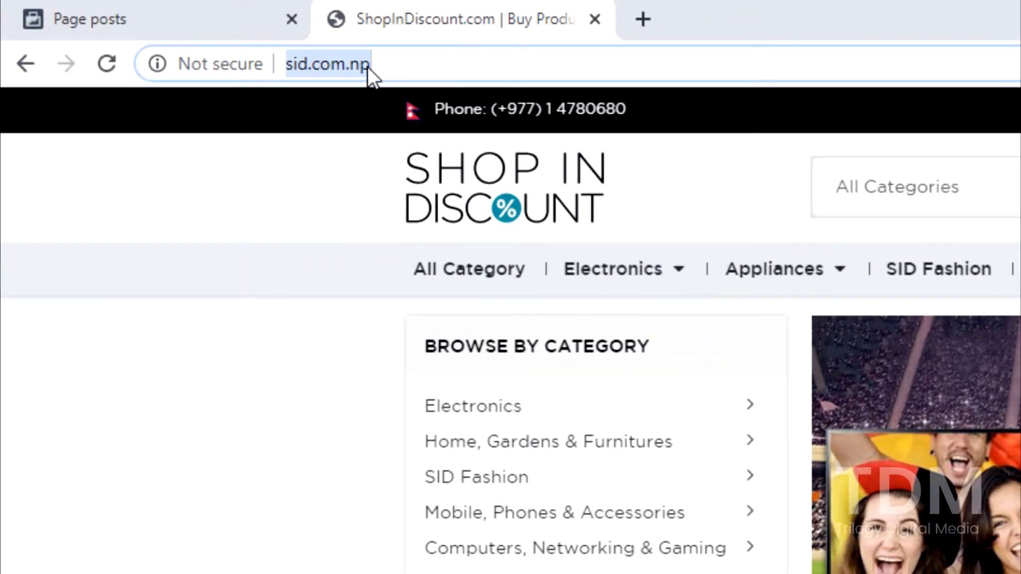
{"action": "right_click", "coordinate": [366, 66]}
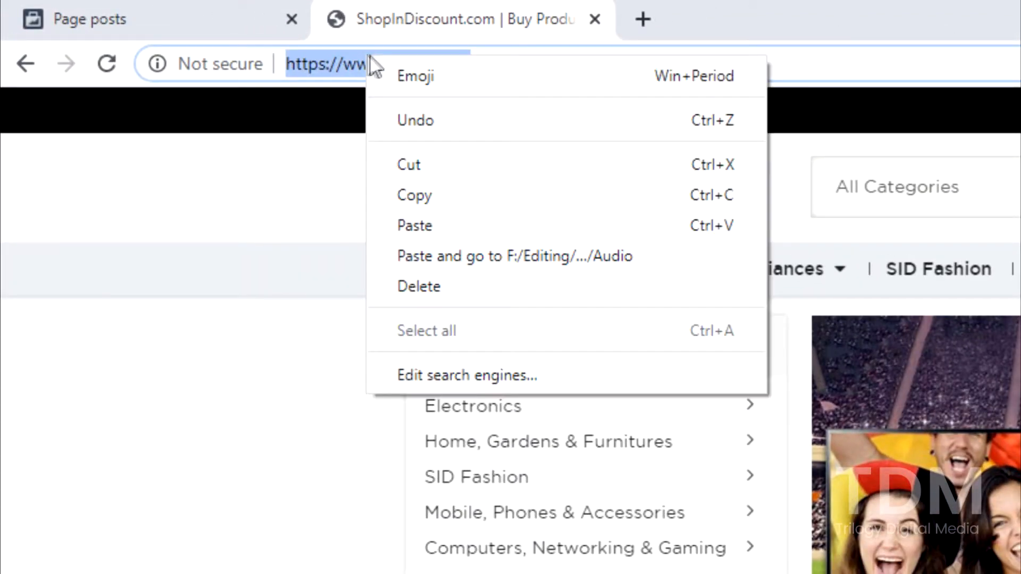
{"action": "left_click", "coordinate": [496, 200]}
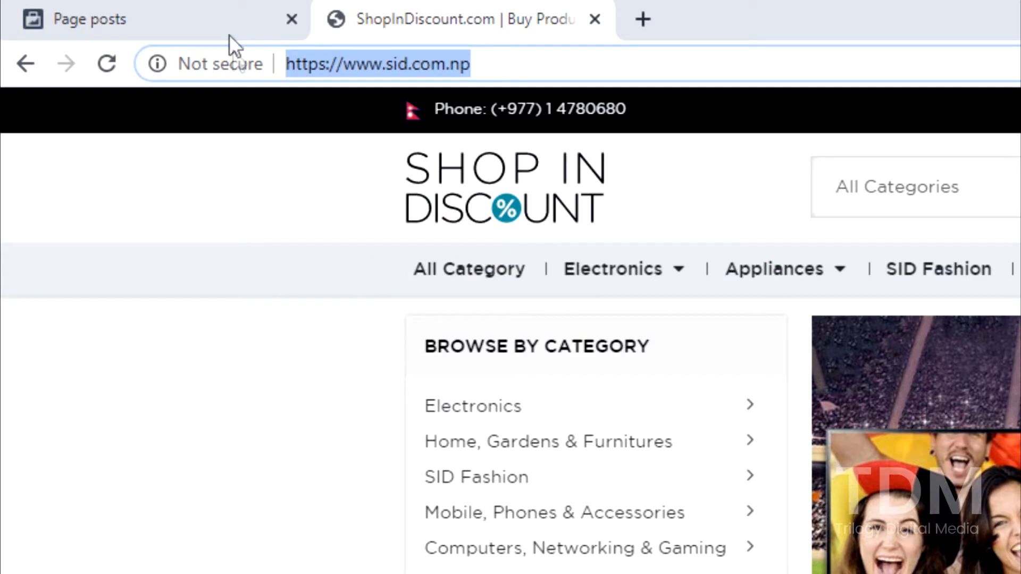
{"action": "left_click", "coordinate": [223, 16]}
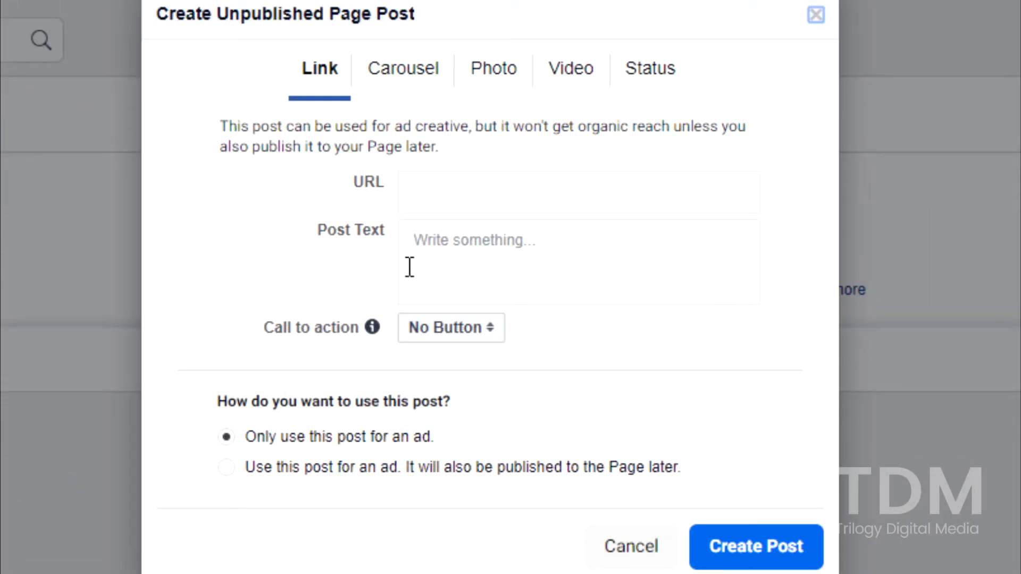
{"action": "left_click", "coordinate": [431, 191]}
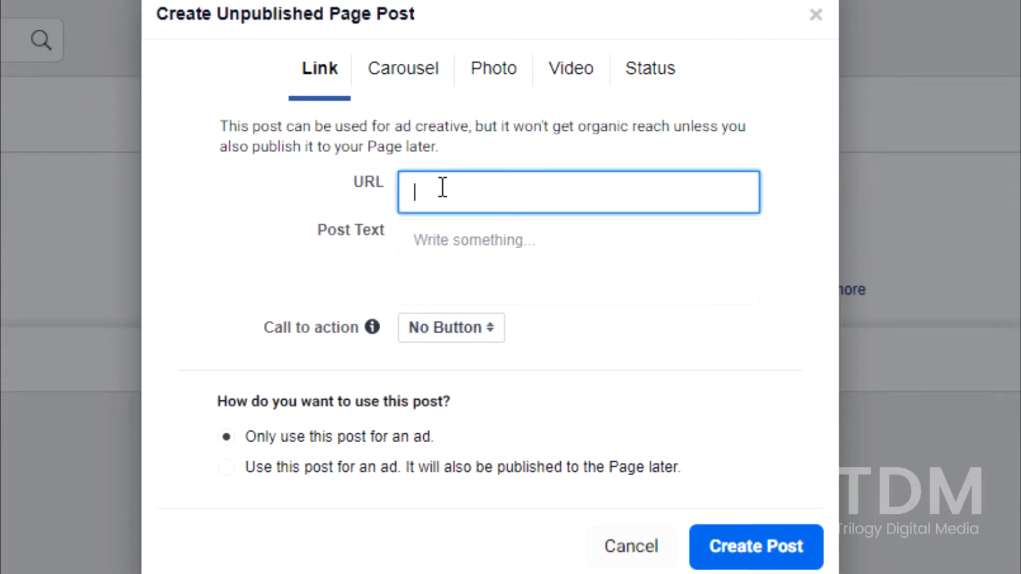
{"action": "right_click", "coordinate": [444, 187]}
{"action": "left_click", "coordinate": [531, 389]}
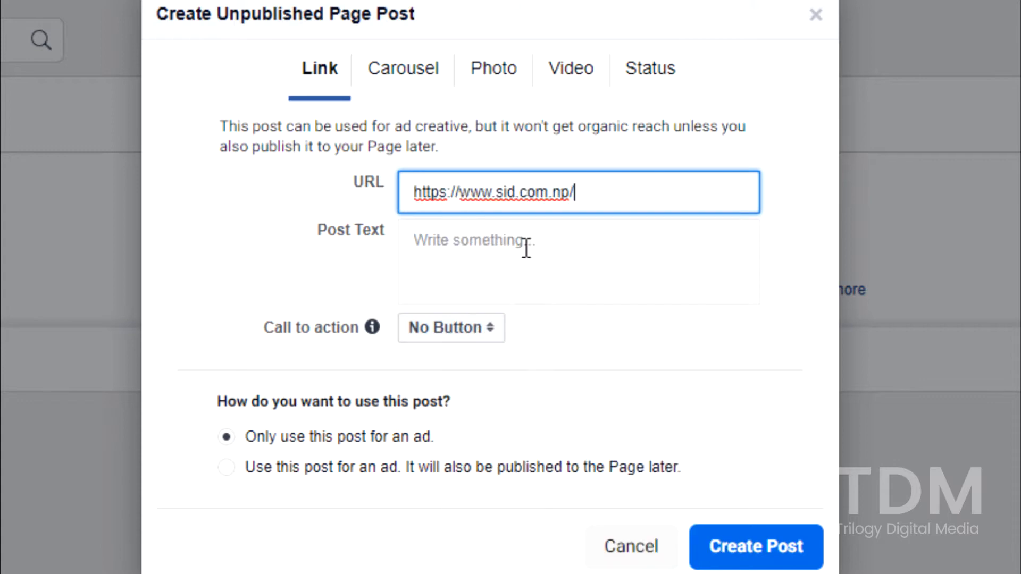
Set the link post's call to action to Shop Now
{"action": "left_click", "coordinate": [524, 268]}
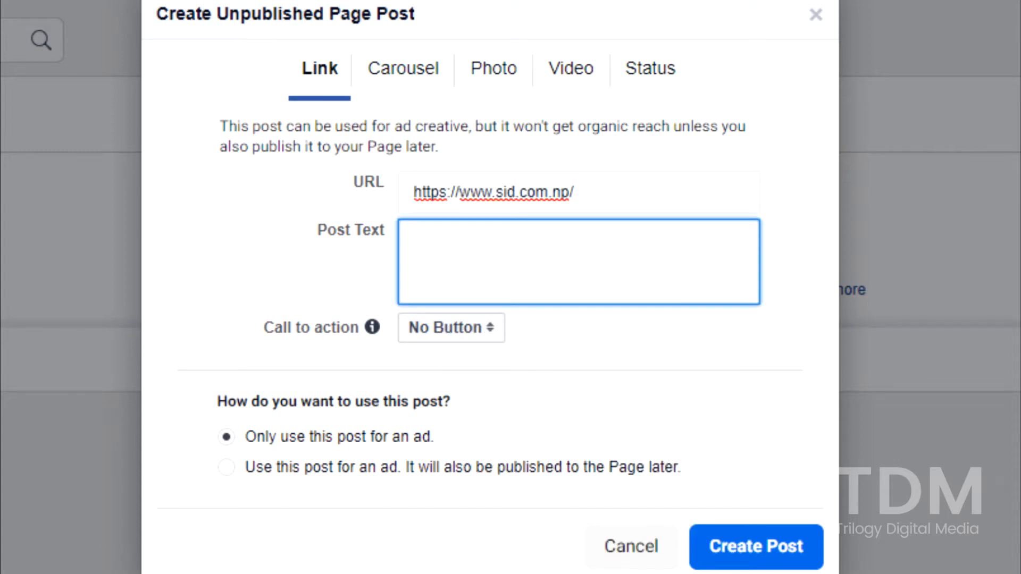
{"action": "left_click", "coordinate": [451, 327]}
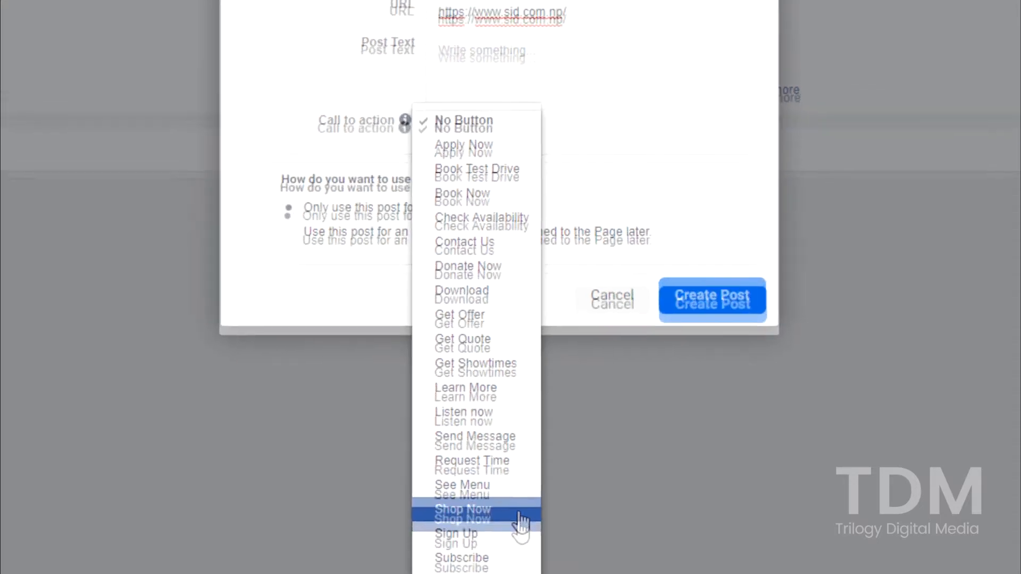
{"action": "left_click", "coordinate": [520, 484]}
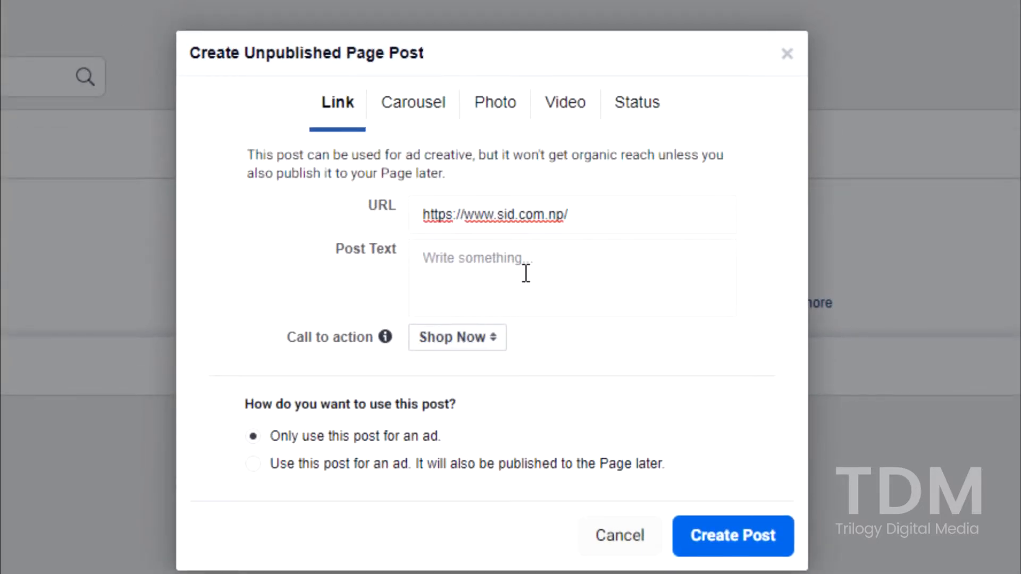
Write the post text "Watch your favourite sports." and, on a new line, "Get your bigger & better experience with Branded LED televisions!"
{"action": "left_click", "coordinate": [527, 274]}
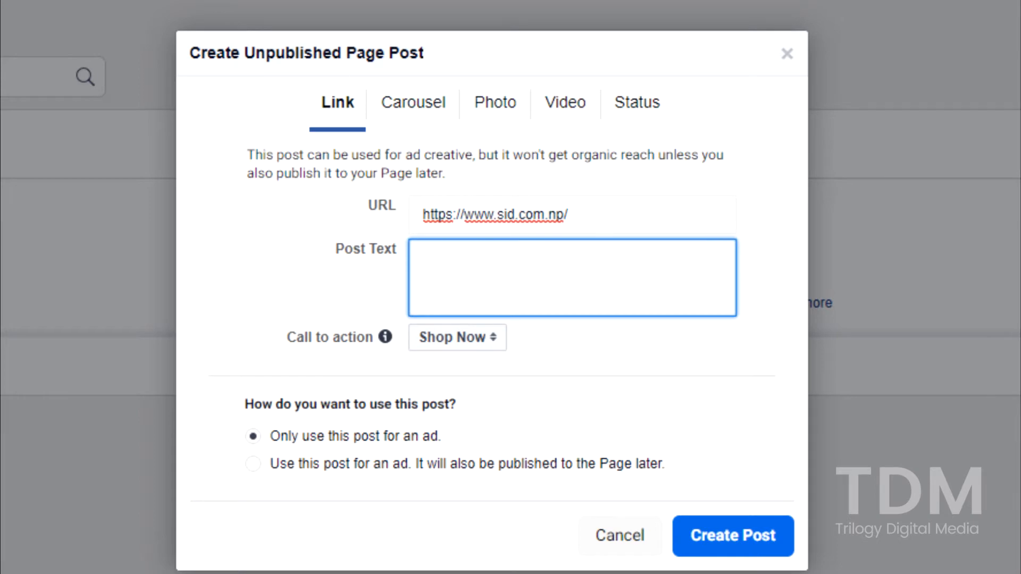
{"action": "type", "text": "Watch your "}
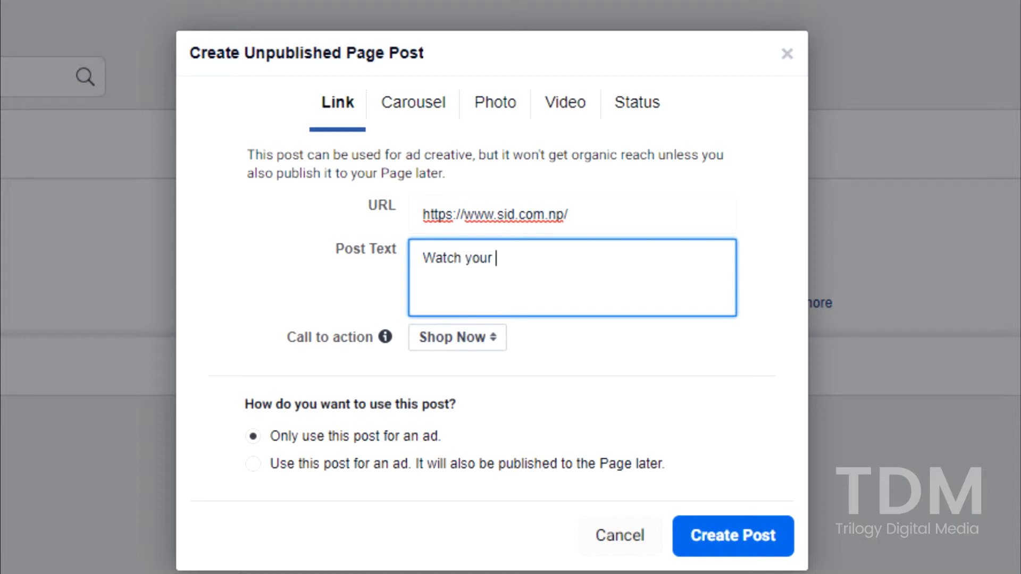
{"action": "type", "text": "favourite sports. G"}
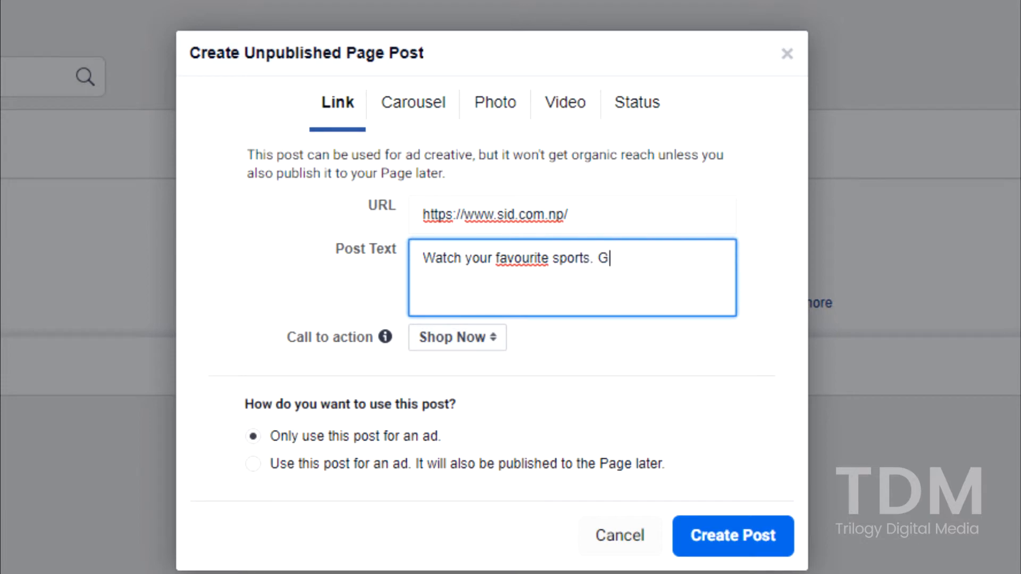
{"action": "key", "text": "BackSpace"}
{"action": "key", "text": "Return"}
{"action": "type", "text": "Get your bigg"}
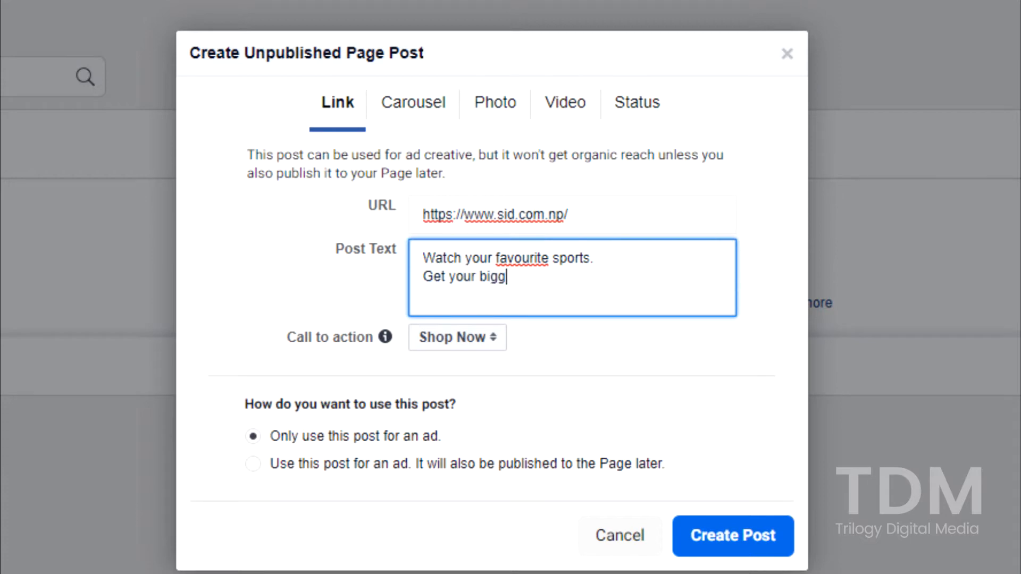
{"action": "type", "text": "er & better experien"}
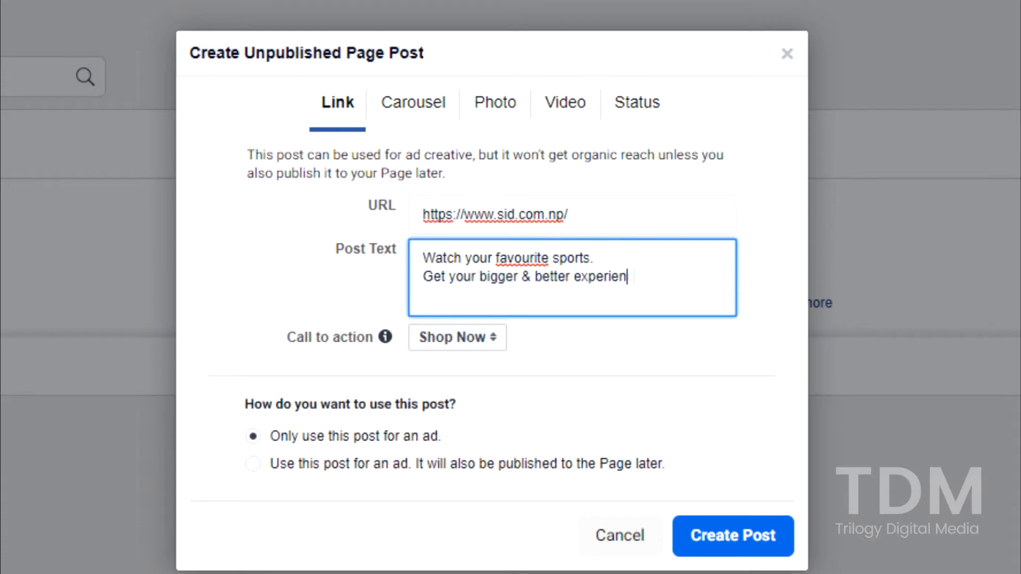
{"action": "type", "text": "ce with Brande"}
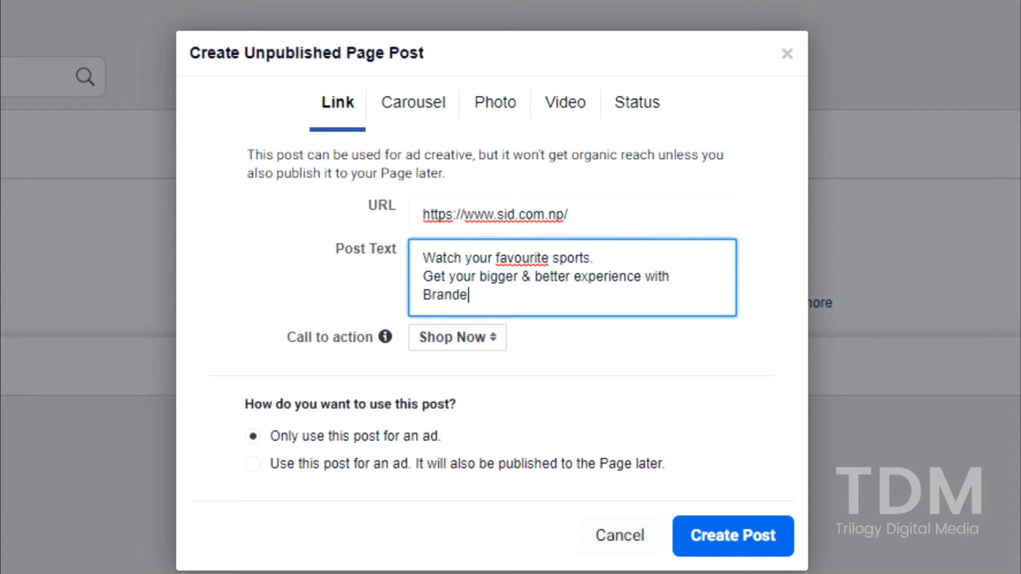
{"action": "type", "text": "d LED televisions"}
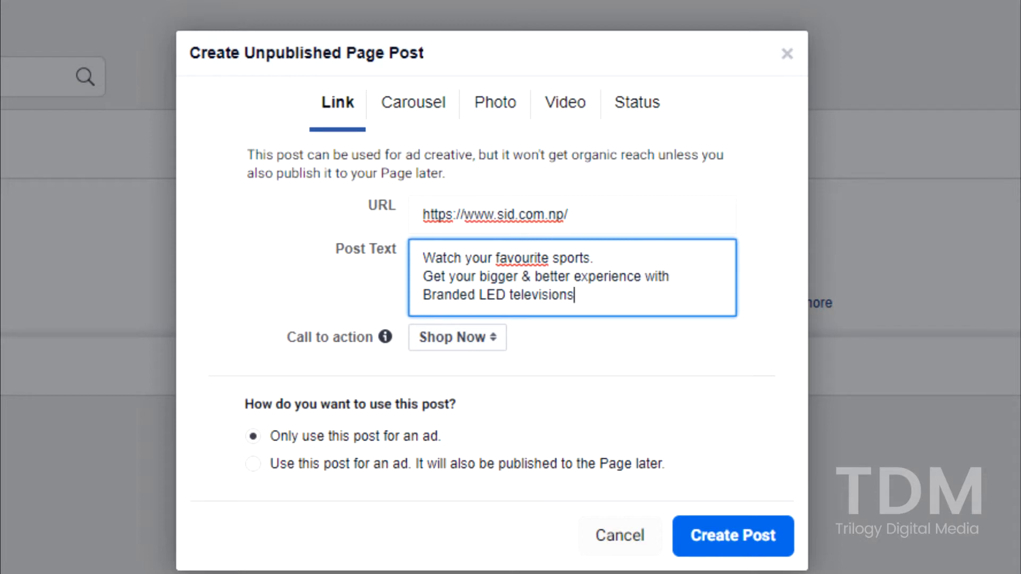
{"action": "type", "text": "!"}
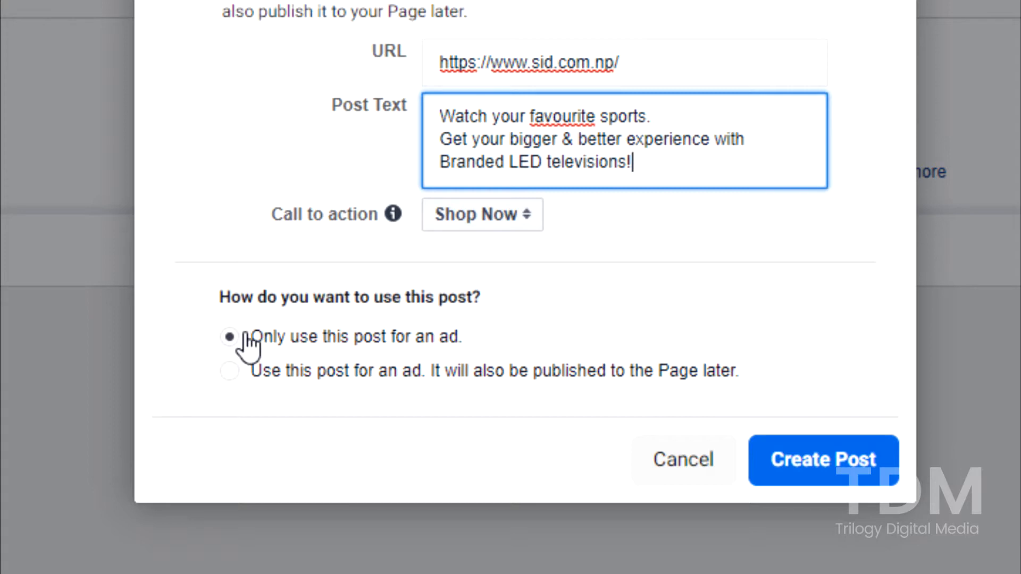
Create the post for ad use only and reload the Ads list by switching to Published posts and back
{"action": "left_click", "coordinate": [846, 477]}
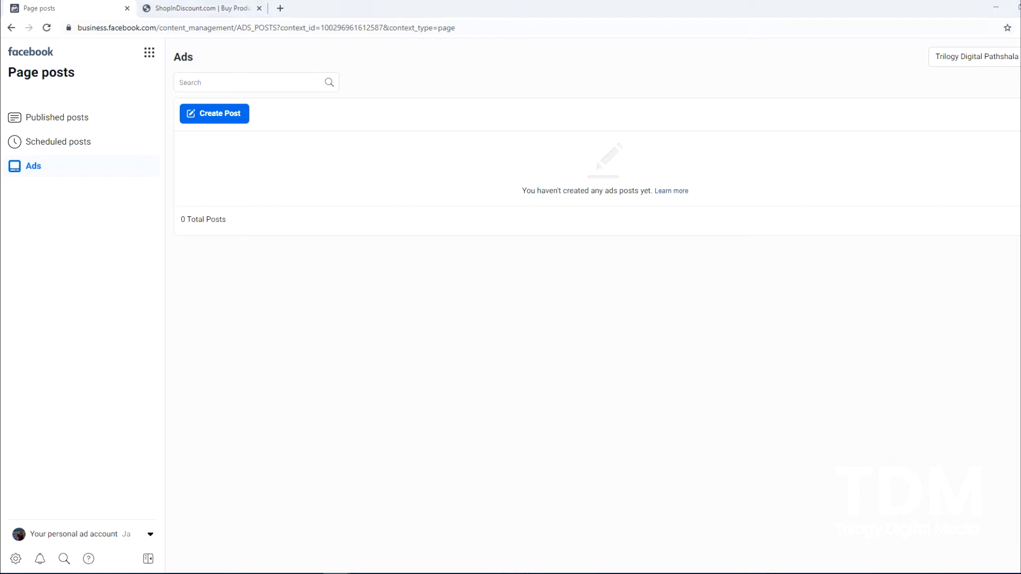
{"action": "left_click", "coordinate": [74, 124]}
{"action": "left_click", "coordinate": [38, 169]}
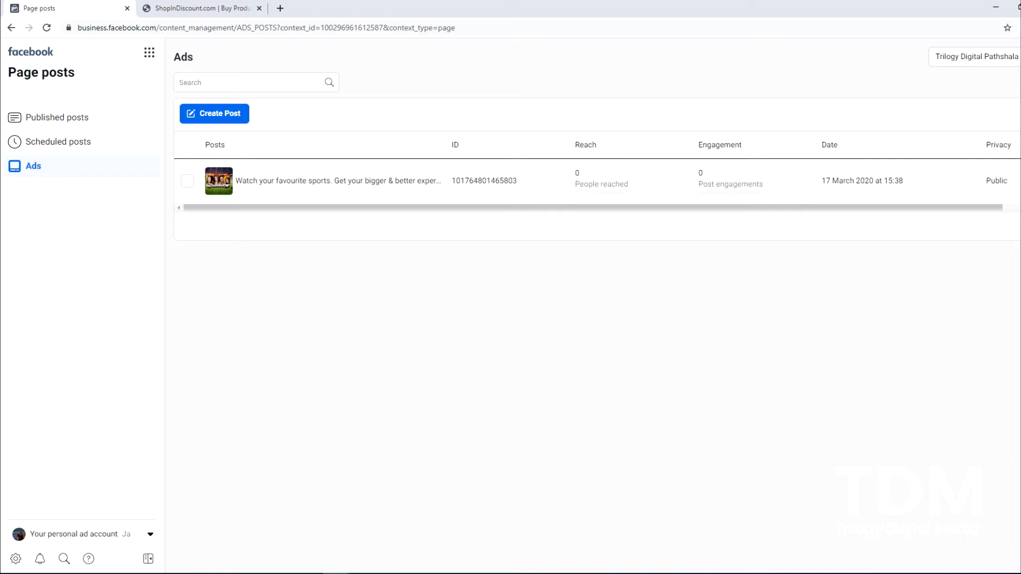
Open the new ad post's details and examine its preview and the available post options
{"action": "left_click", "coordinate": [367, 187]}
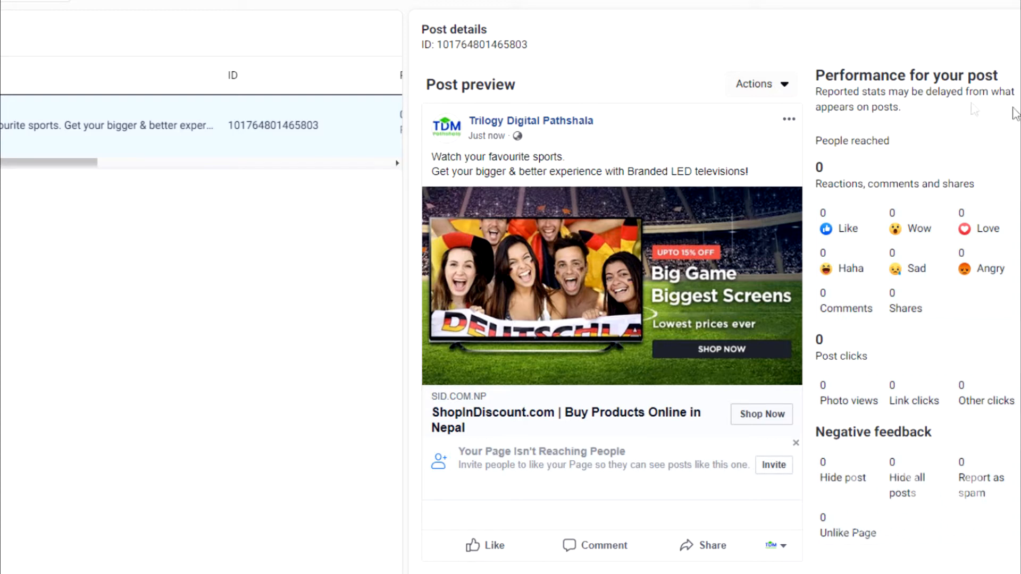
{"action": "left_click", "coordinate": [790, 127]}
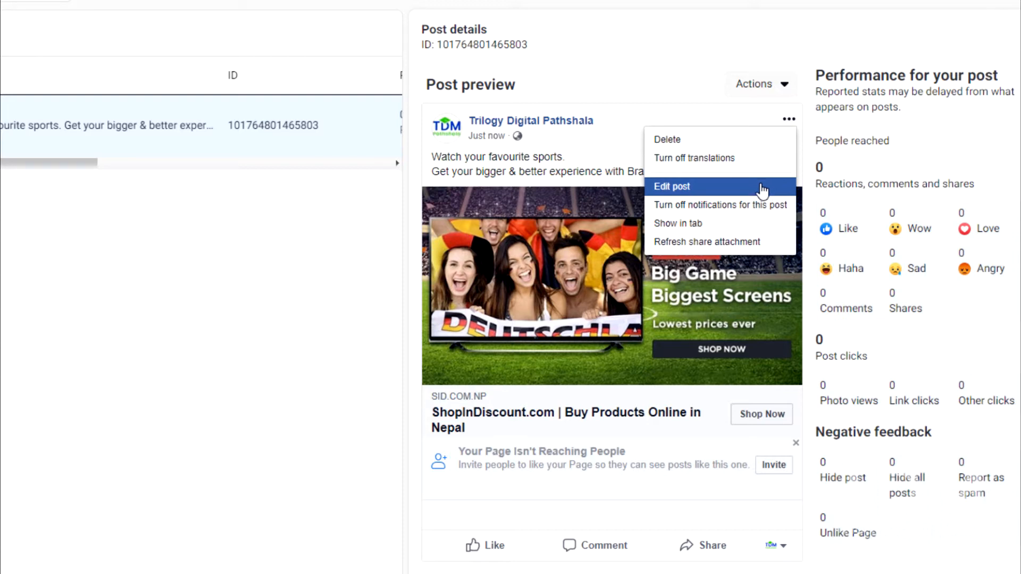
{"action": "left_click", "coordinate": [629, 169]}
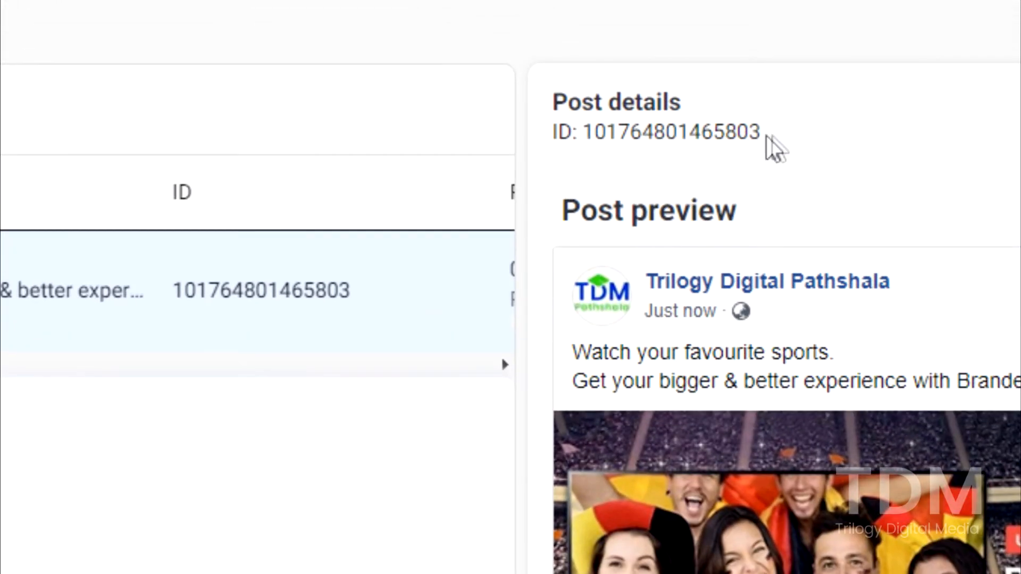
Copy the post ID from the ad post's details
{"action": "left_click_drag", "start_coordinate": [764, 137], "coordinate": [585, 133]}
{"action": "right_click", "coordinate": [631, 141]}
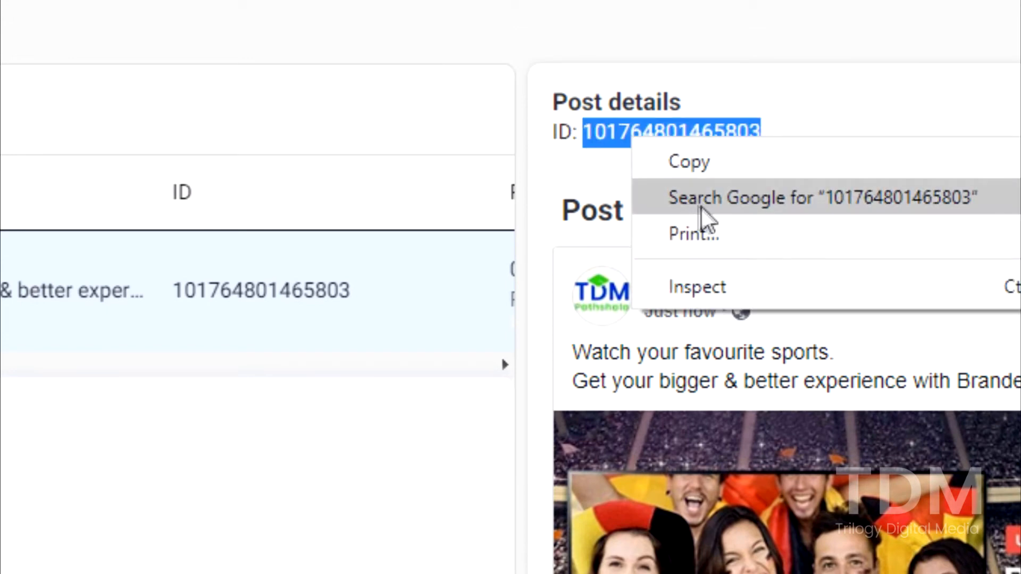
{"action": "left_click", "coordinate": [729, 169]}
{"action": "right_click", "coordinate": [733, 140]}
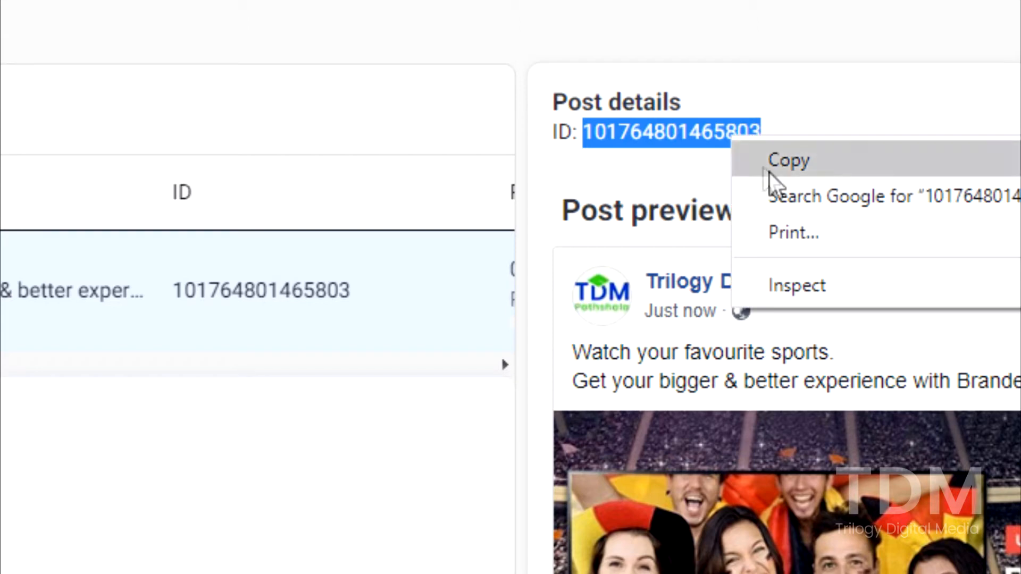
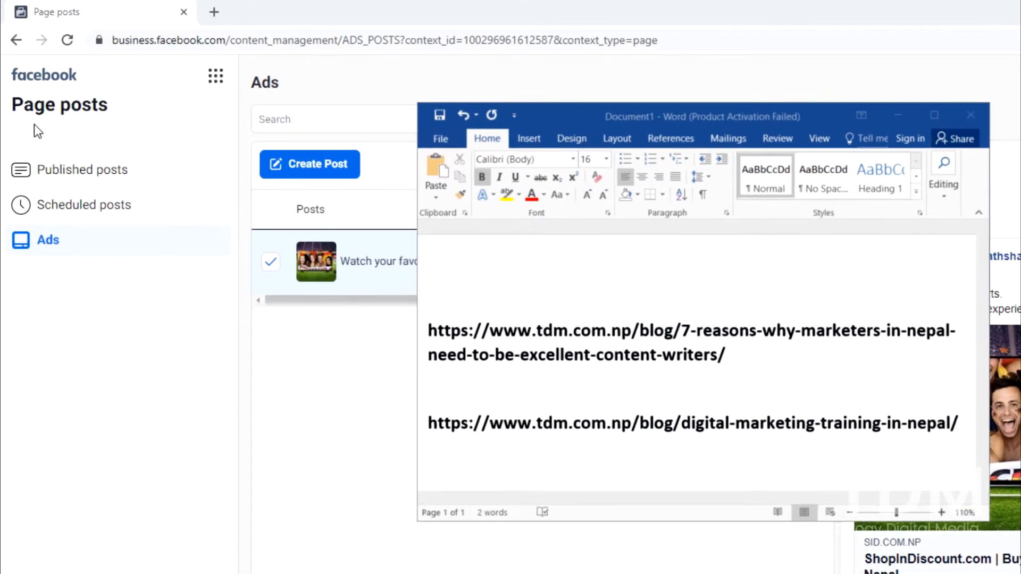
Leave Page posts and open the ad account's Audiences page in Ads Manager
{"action": "left_click", "coordinate": [16, 45]}
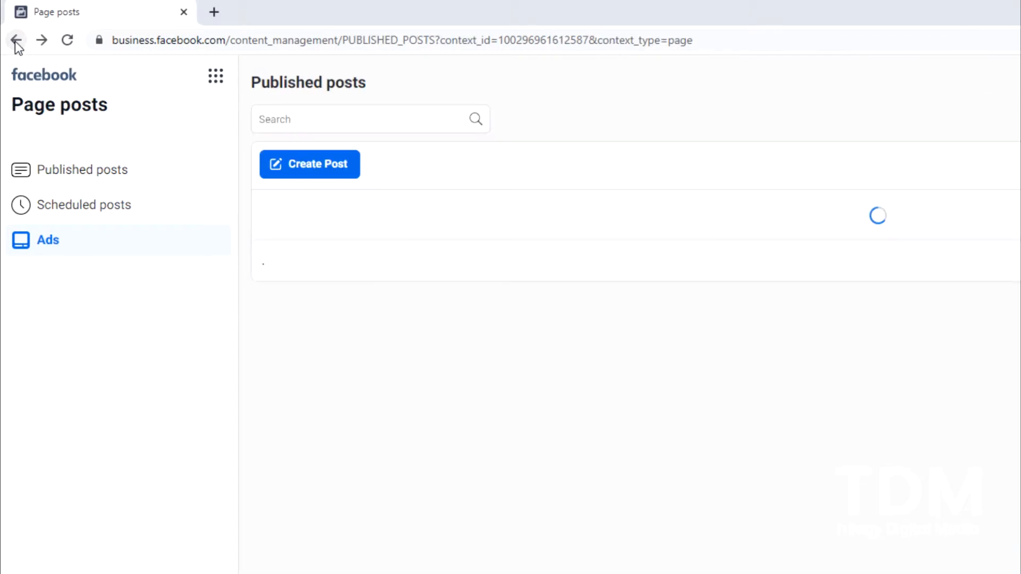
{"action": "left_click", "coordinate": [16, 45]}
{"action": "left_click", "coordinate": [16, 40]}
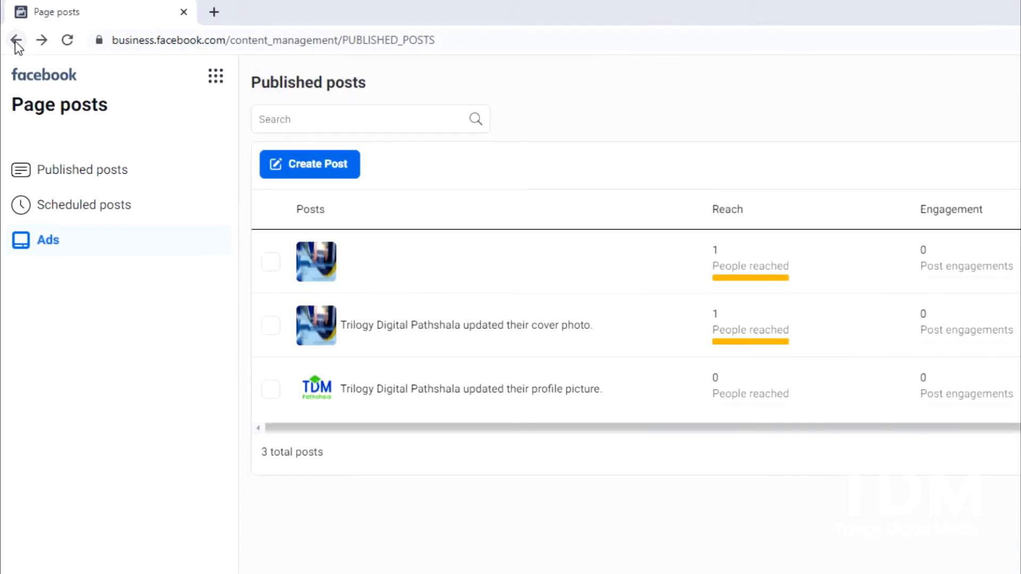
{"action": "left_click", "coordinate": [16, 42]}
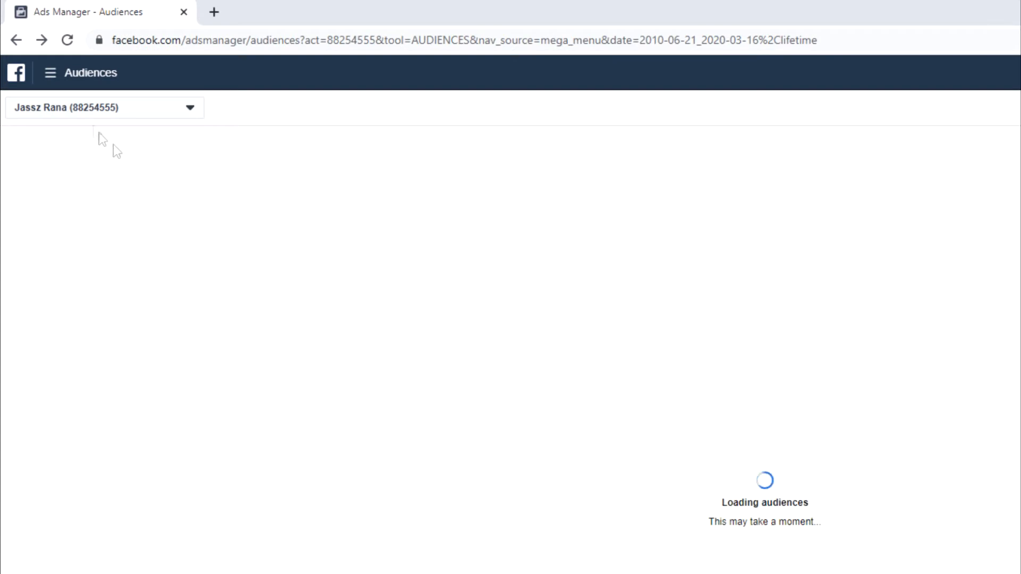
{"action": "left_click", "coordinate": [49, 80]}
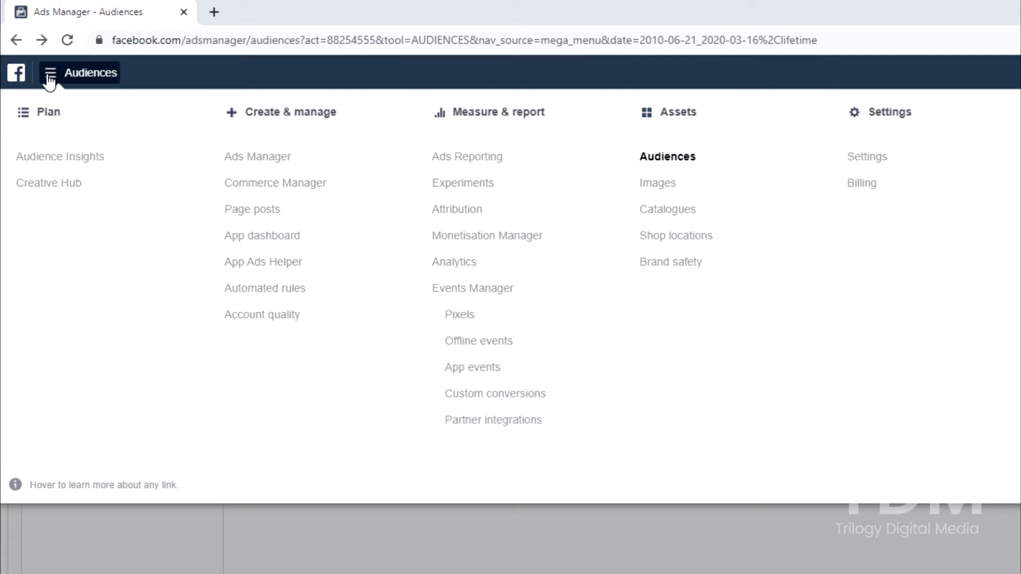
{"action": "left_click", "coordinate": [687, 160]}
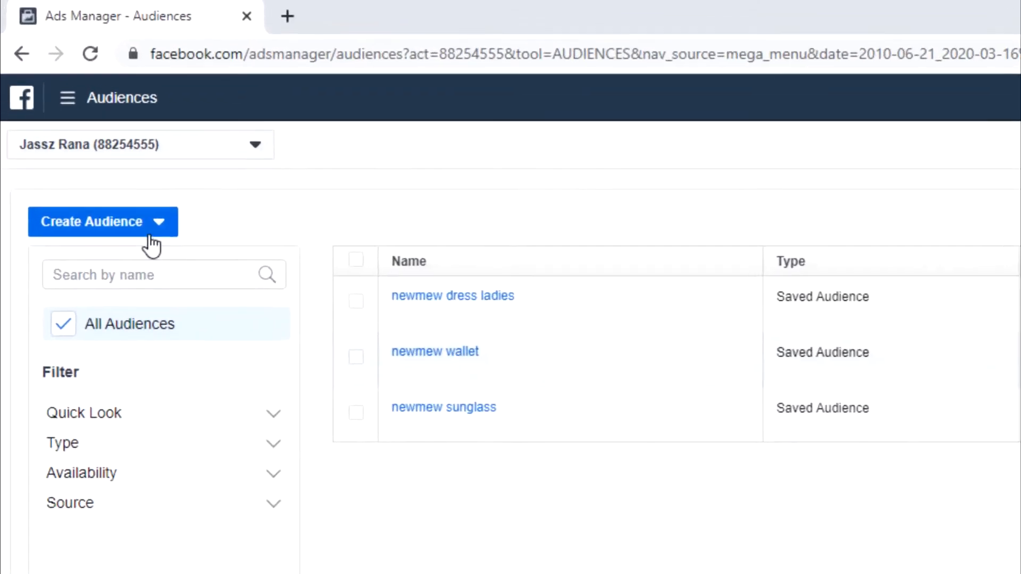
Start creating a new Custom Audience with Website as its source
{"action": "left_click", "coordinate": [149, 230]}
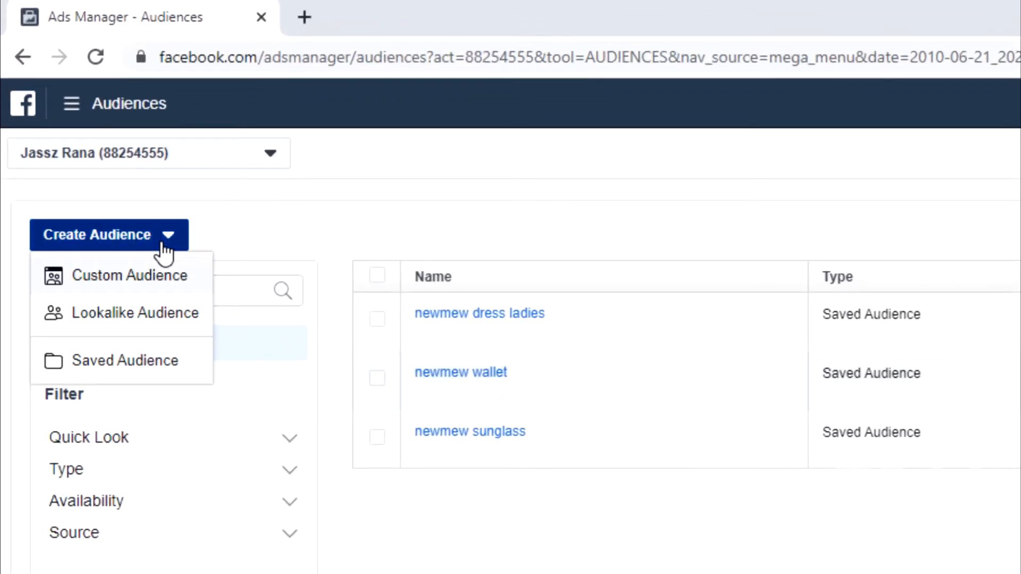
{"action": "left_click", "coordinate": [186, 287]}
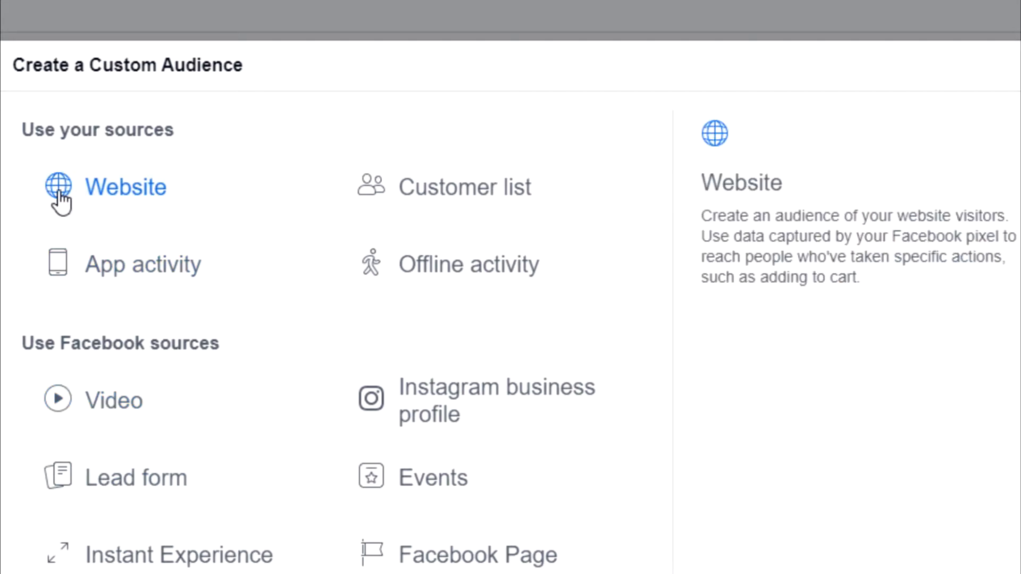
{"action": "left_click", "coordinate": [60, 202]}
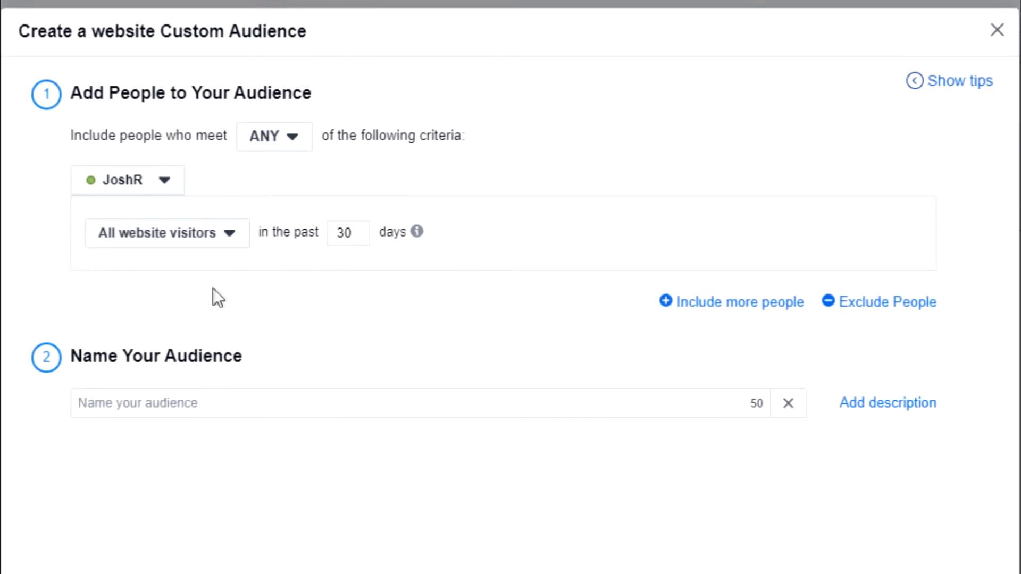
Set the inclusion rule to People who visited specific web pages, with the URL condition set to equals
{"action": "left_click", "coordinate": [182, 238]}
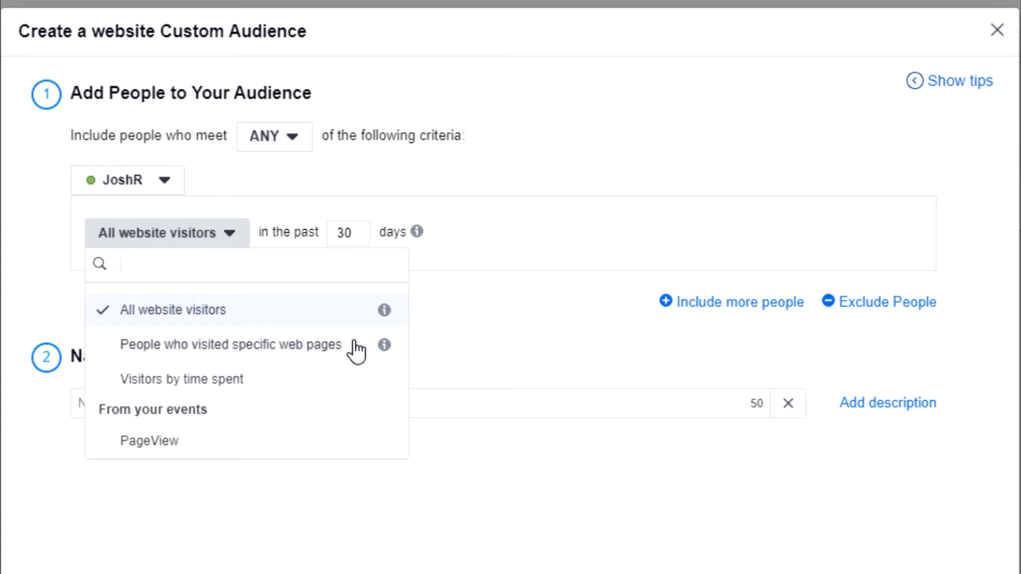
{"action": "left_click", "coordinate": [316, 351]}
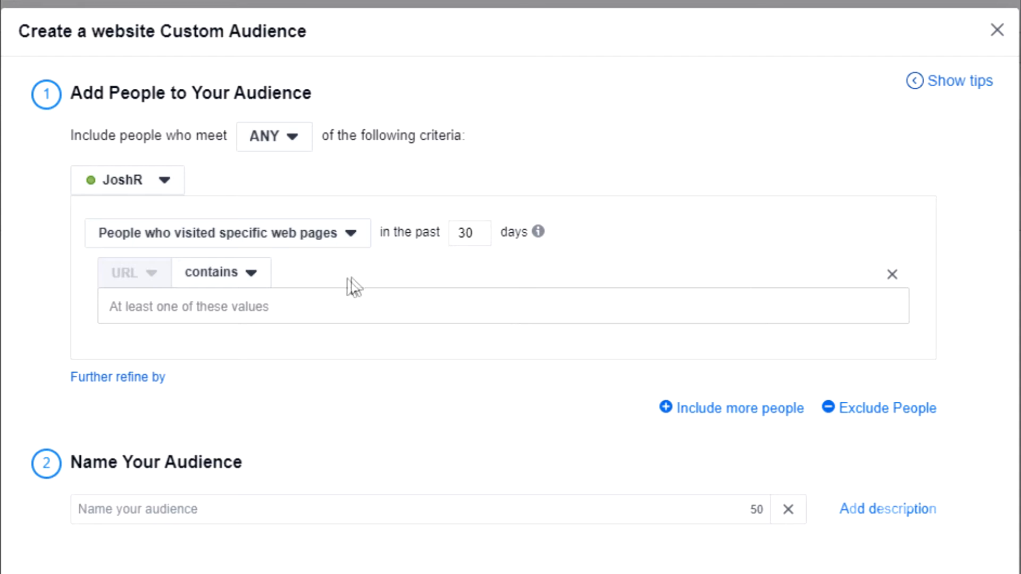
{"action": "left_click", "coordinate": [263, 286]}
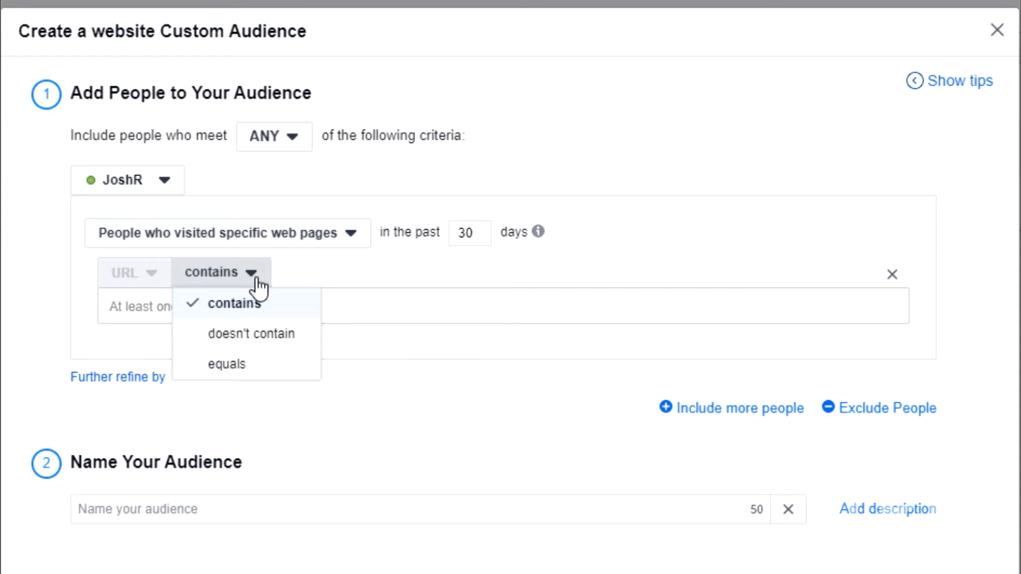
{"action": "left_click", "coordinate": [266, 366]}
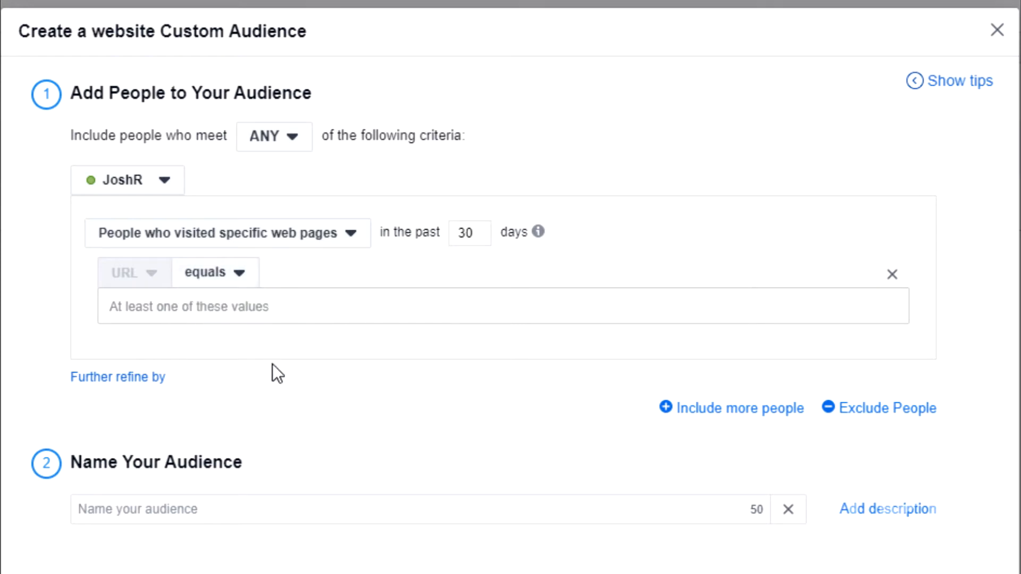
{"action": "key", "text": "alt+Tab"}
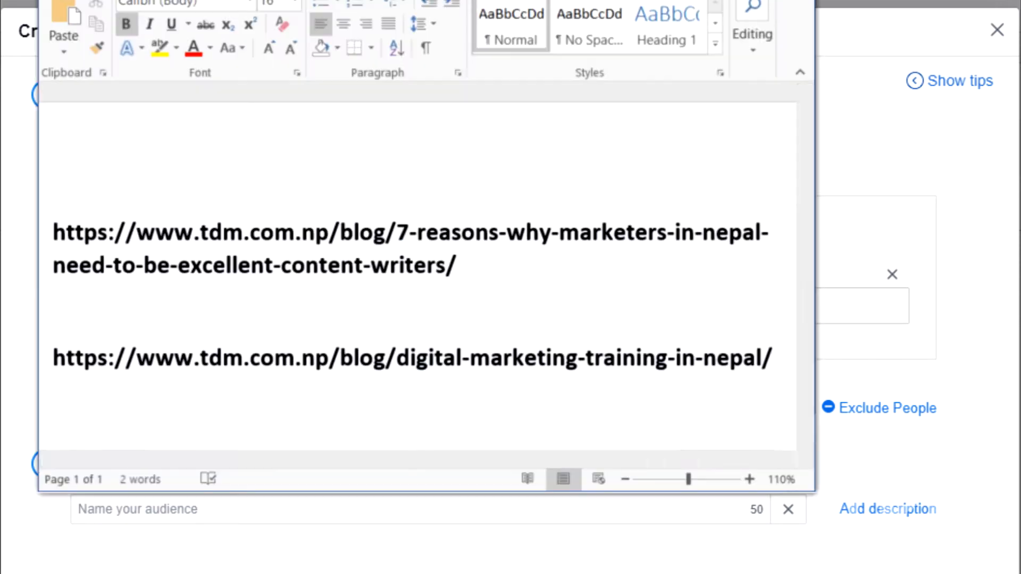
{"action": "left_click", "coordinate": [252, 267]}
{"action": "left_click_drag", "start_coordinate": [485, 269], "coordinate": [53, 234]}
{"action": "right_click", "coordinate": [129, 241]}
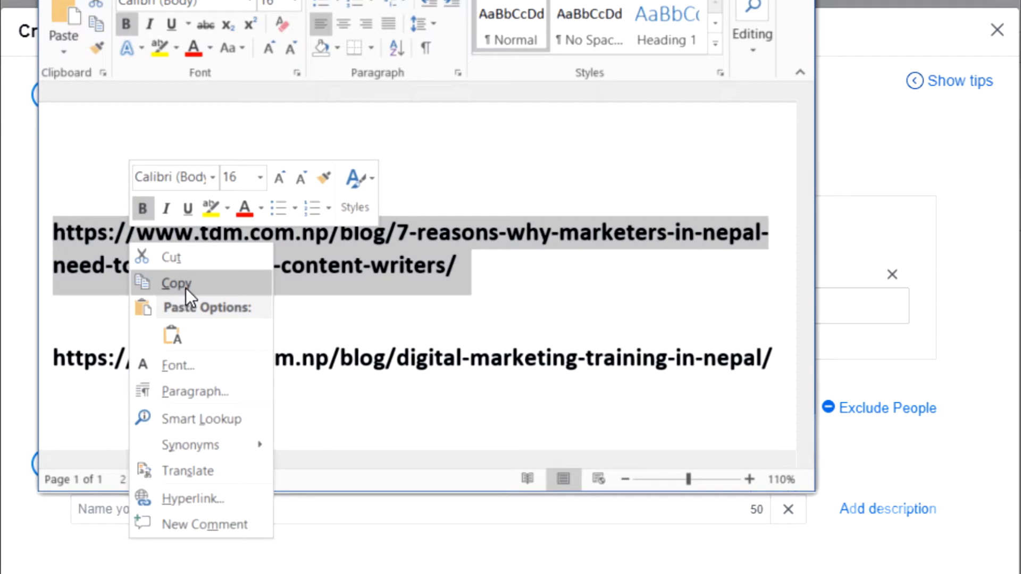
{"action": "left_click", "coordinate": [186, 288]}
{"action": "left_click", "coordinate": [853, 40]}
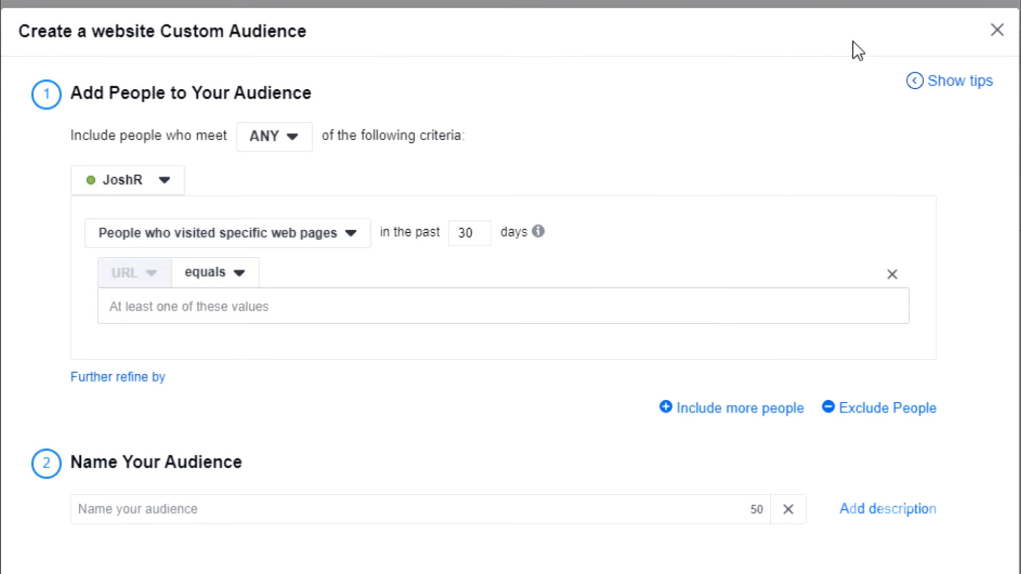
{"action": "left_click", "coordinate": [278, 306]}
{"action": "right_click", "coordinate": [277, 306]}
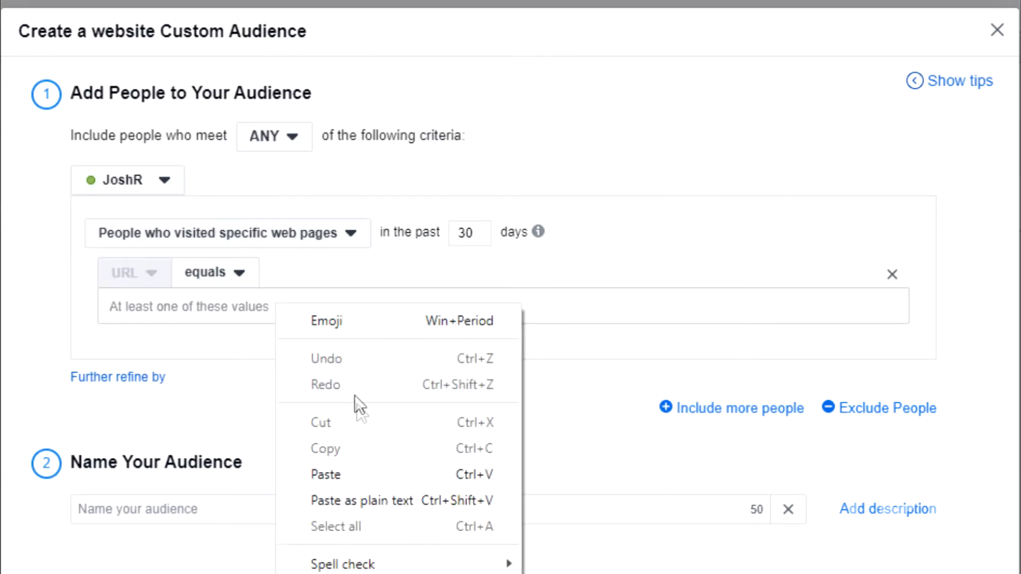
{"action": "left_click", "coordinate": [356, 470]}
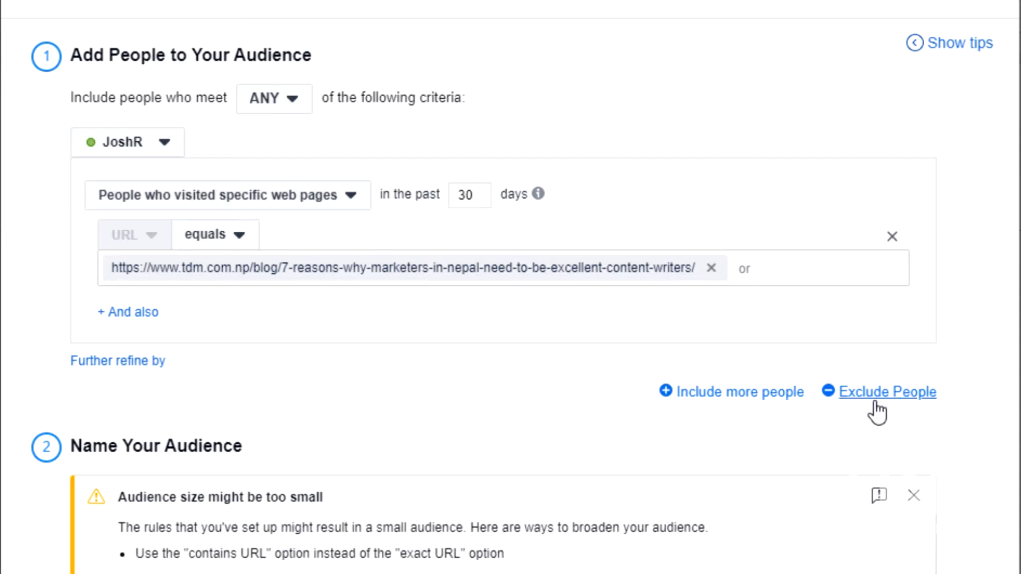
Add an exclusion rule for People who visited specific web pages, with the URL condition set to equals
{"action": "left_click", "coordinate": [900, 398]}
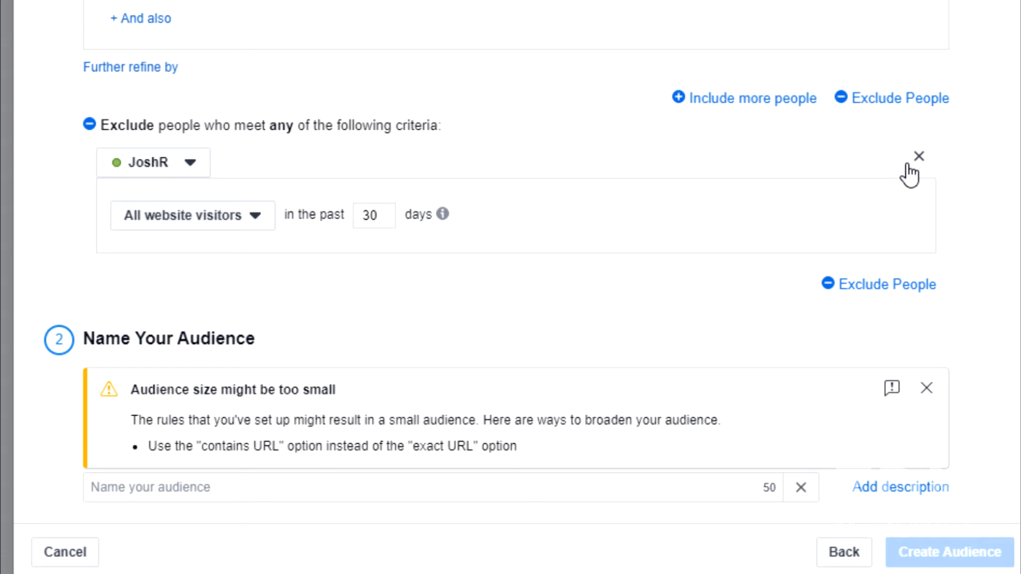
{"action": "left_click", "coordinate": [245, 225]}
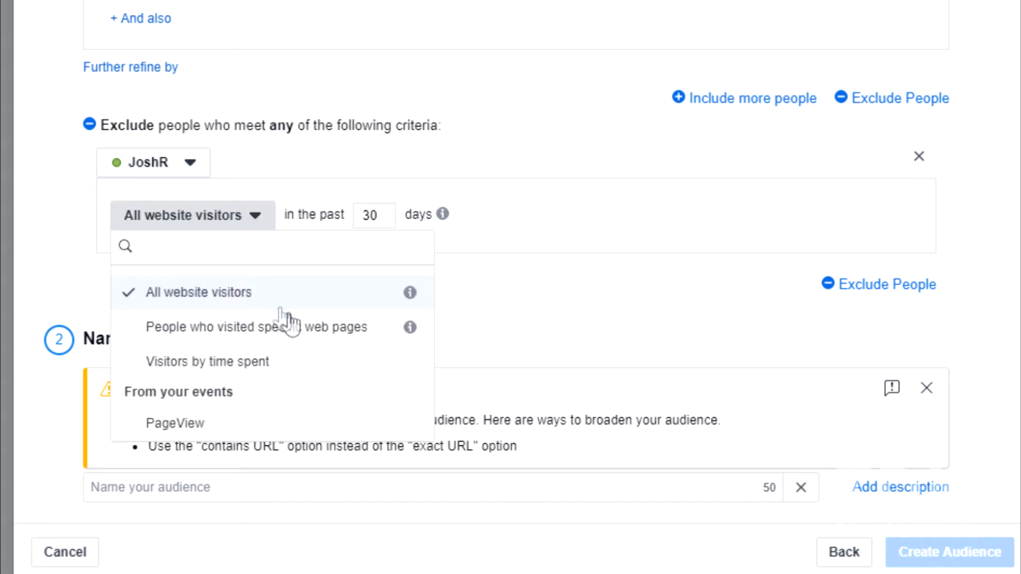
{"action": "left_click", "coordinate": [362, 335]}
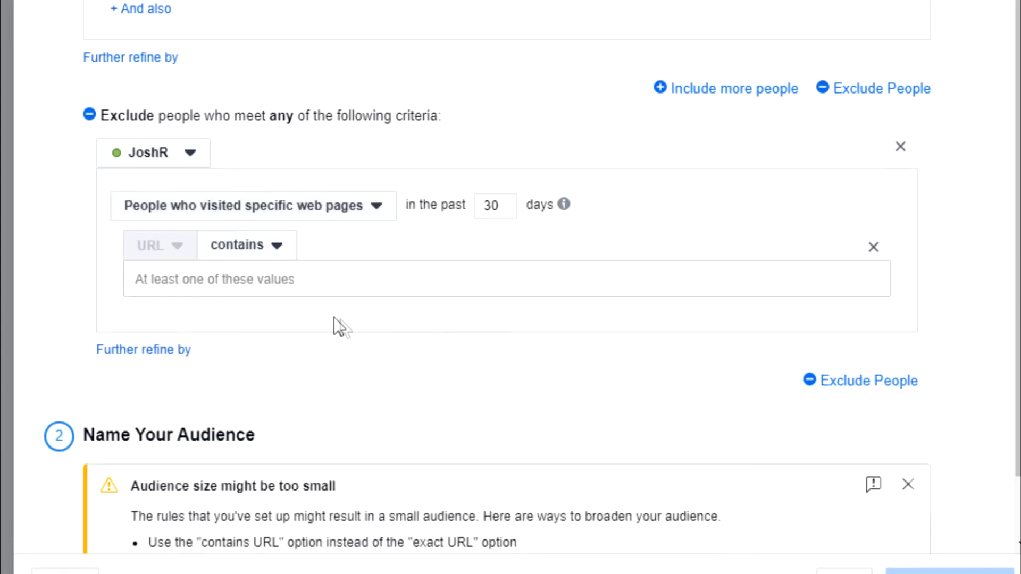
{"action": "left_click", "coordinate": [277, 251]}
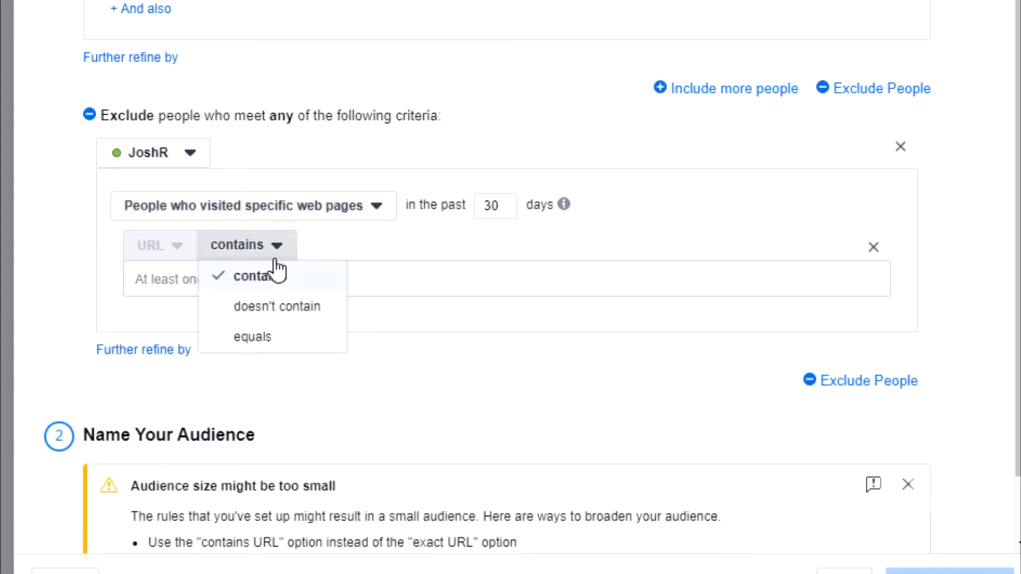
{"action": "left_click", "coordinate": [285, 337]}
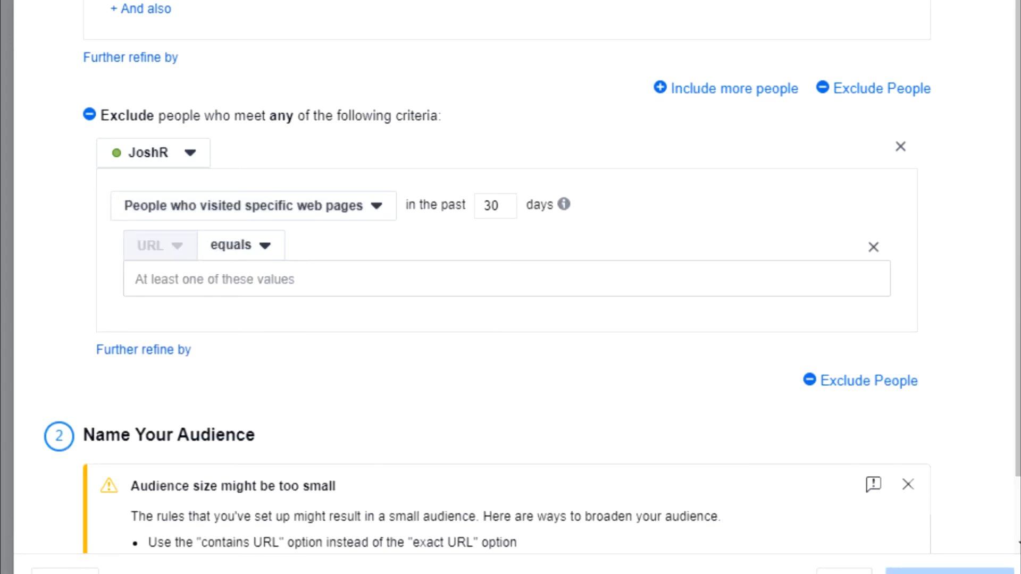
{"action": "mouse_move", "coordinate": [198, 573]}
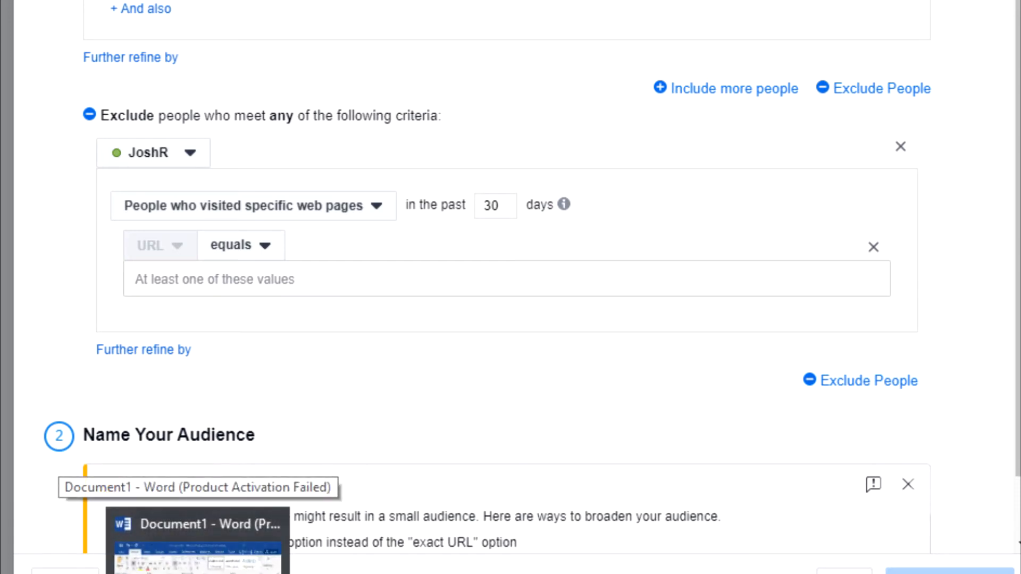
{"action": "left_click", "coordinate": [198, 558]}
{"action": "triple_click", "coordinate": [378, 119]}
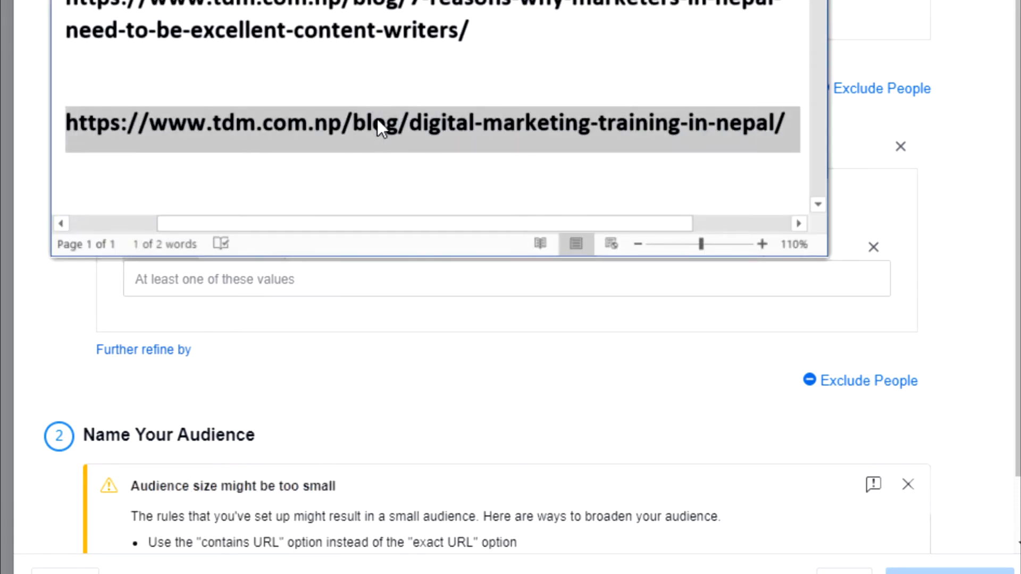
{"action": "right_click", "coordinate": [377, 119]}
{"action": "left_click", "coordinate": [404, 160]}
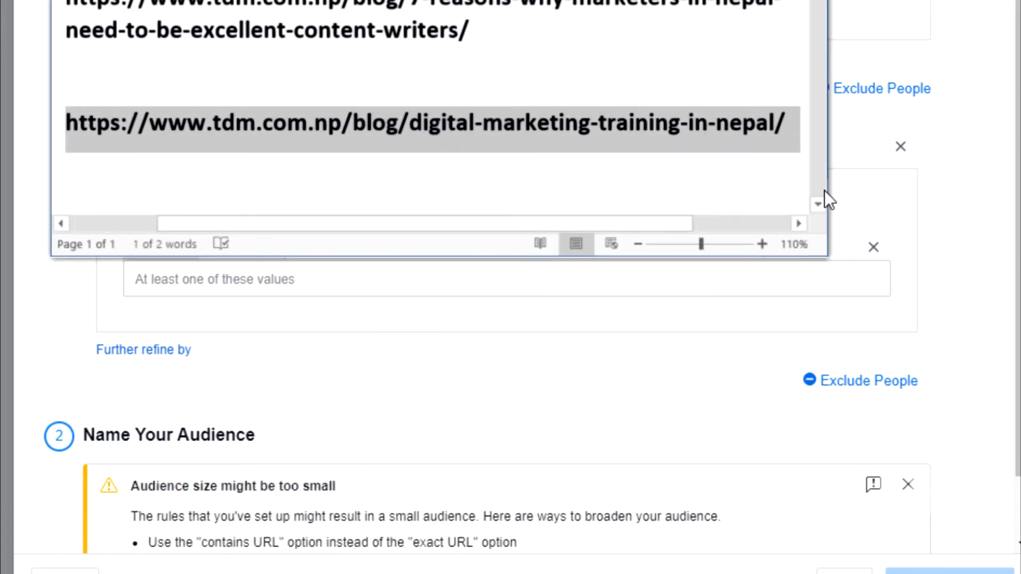
{"action": "left_click", "coordinate": [975, 192]}
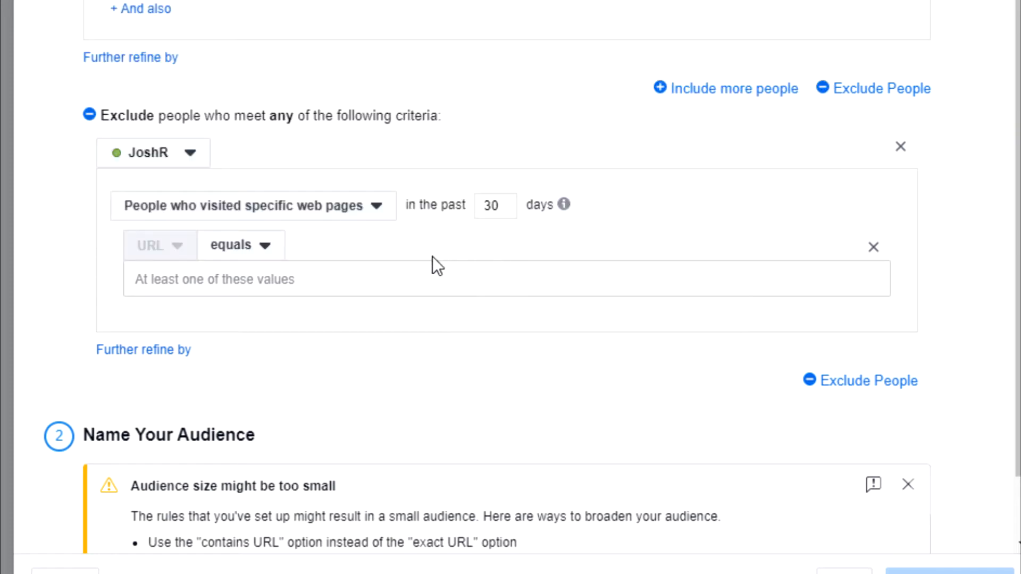
{"action": "left_click", "coordinate": [311, 281]}
{"action": "right_click", "coordinate": [269, 283]}
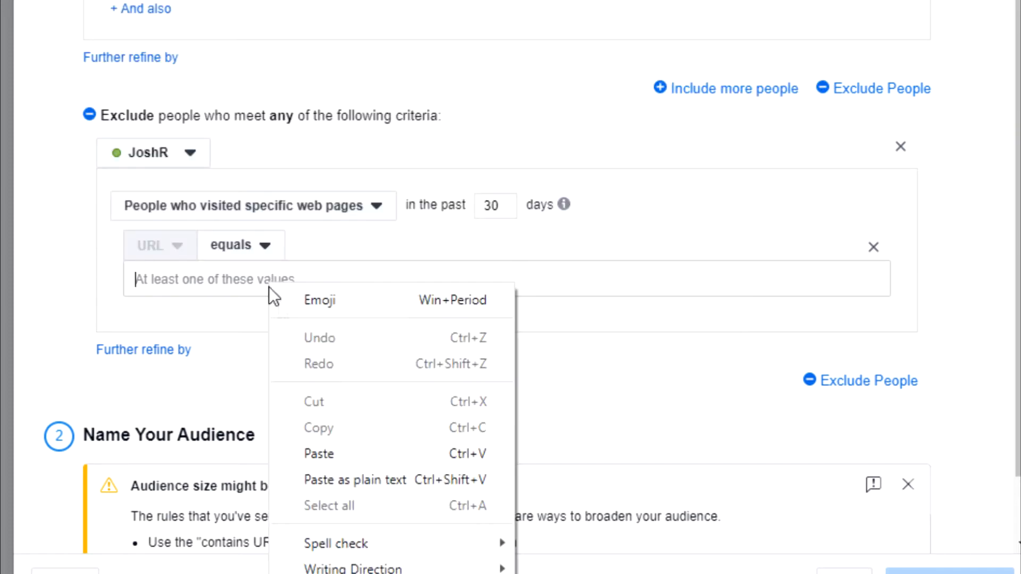
{"action": "left_click", "coordinate": [369, 455]}
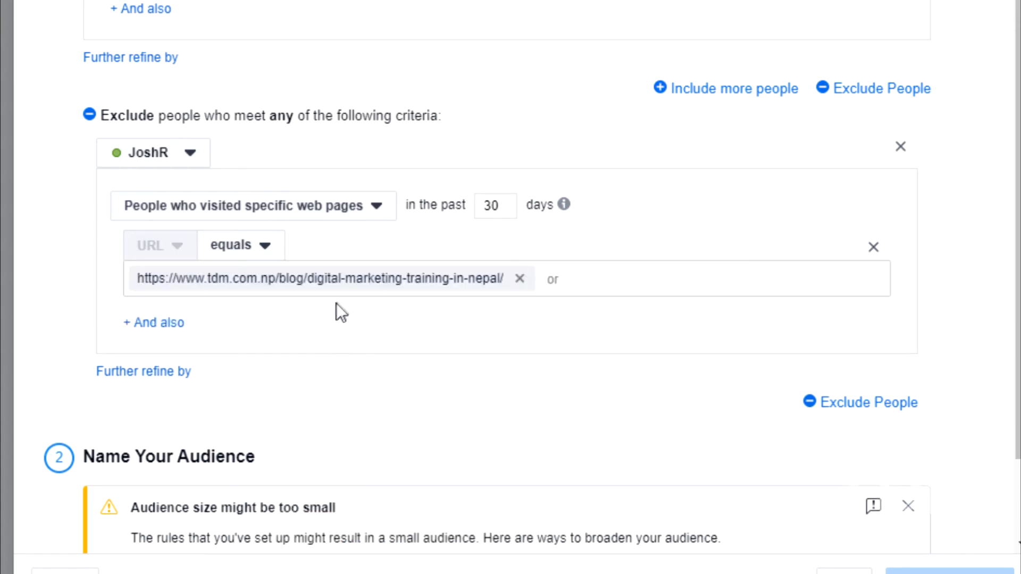
Name the audience "Retargeting Article 1", create it, and finish the audience setup
{"action": "scroll", "coordinate": [350, 295], "scroll_direction": "down", "scroll_amount": 2}
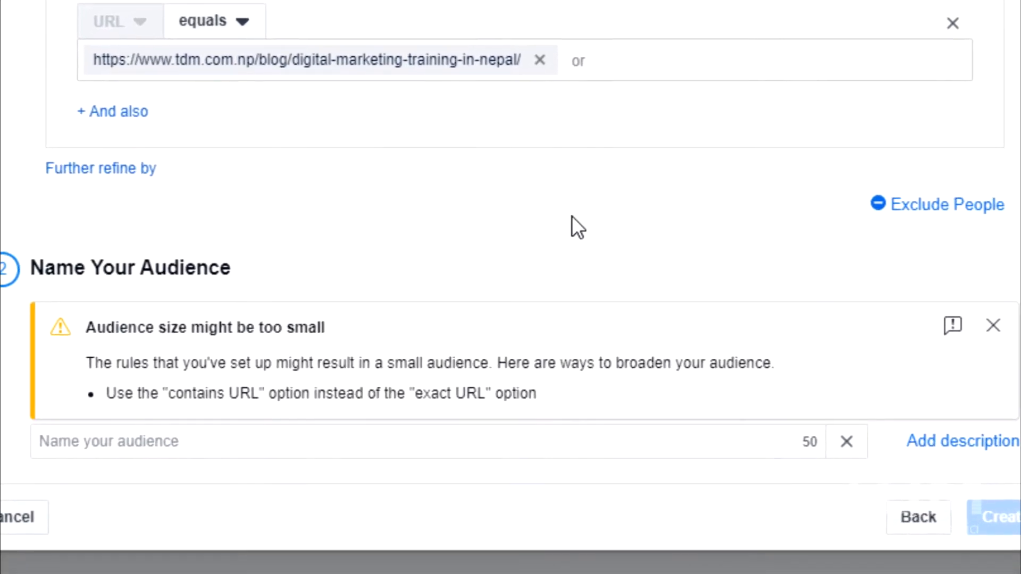
{"action": "left_click", "coordinate": [343, 439]}
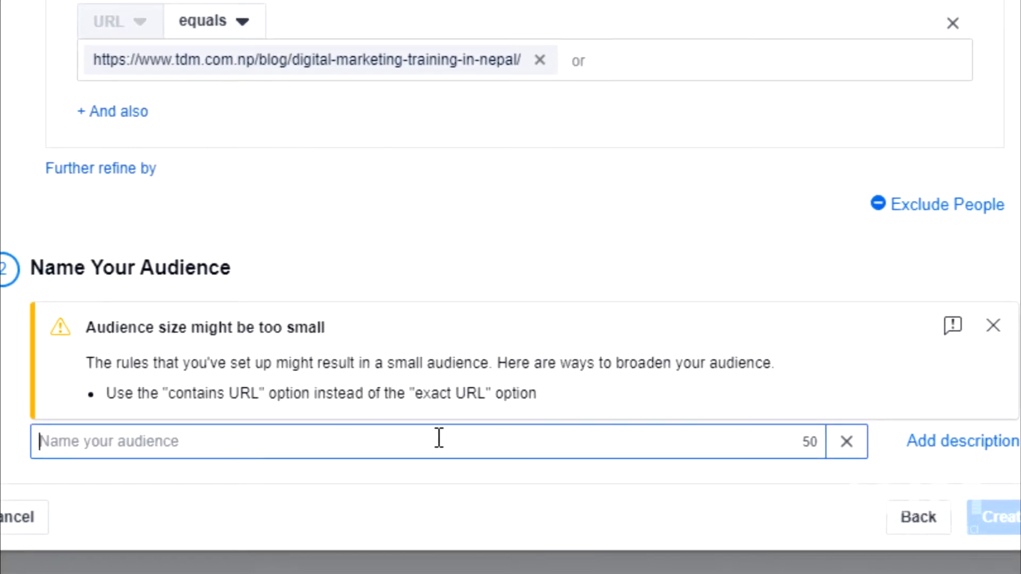
{"action": "type", "text": "Retarg"}
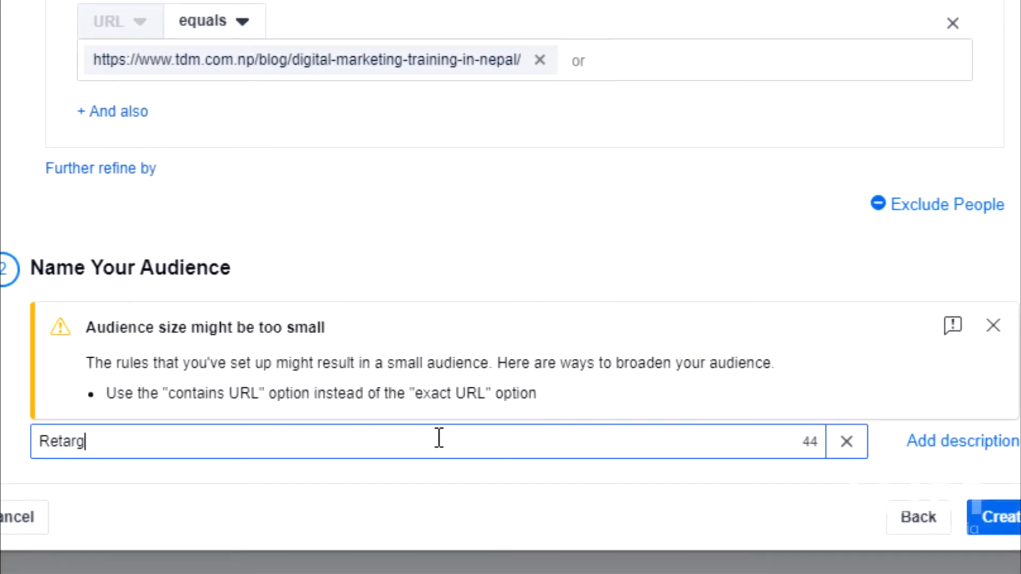
{"action": "type", "text": "eting Articl"}
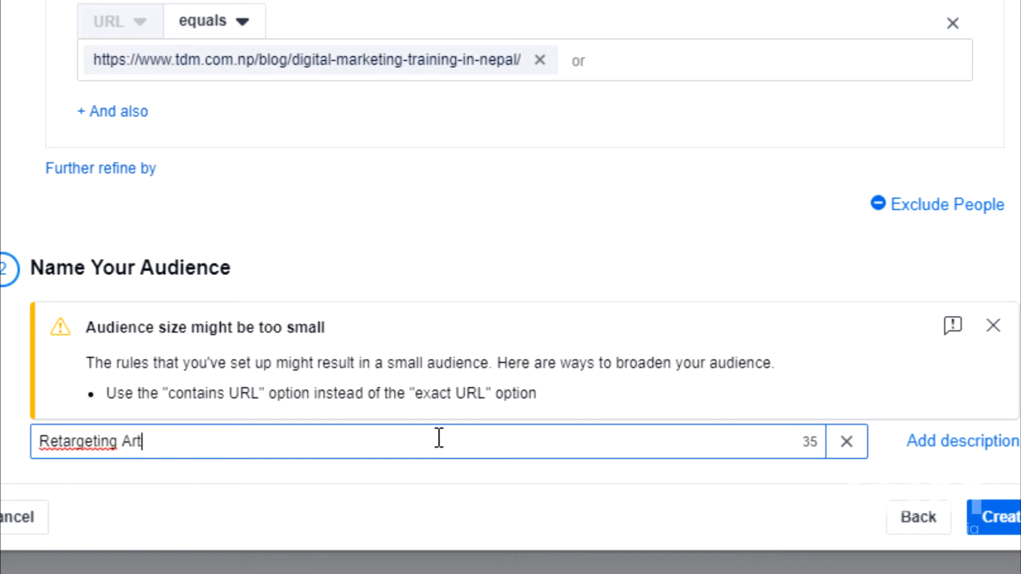
{"action": "type", "text": "e 1"}
{"action": "left_click", "coordinate": [983, 526]}
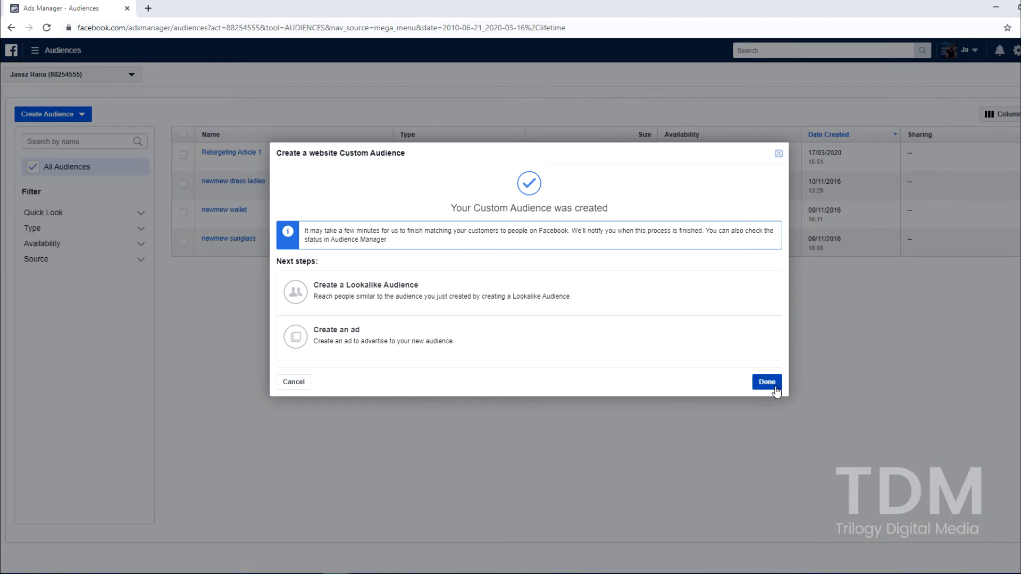
{"action": "left_click", "coordinate": [777, 392]}
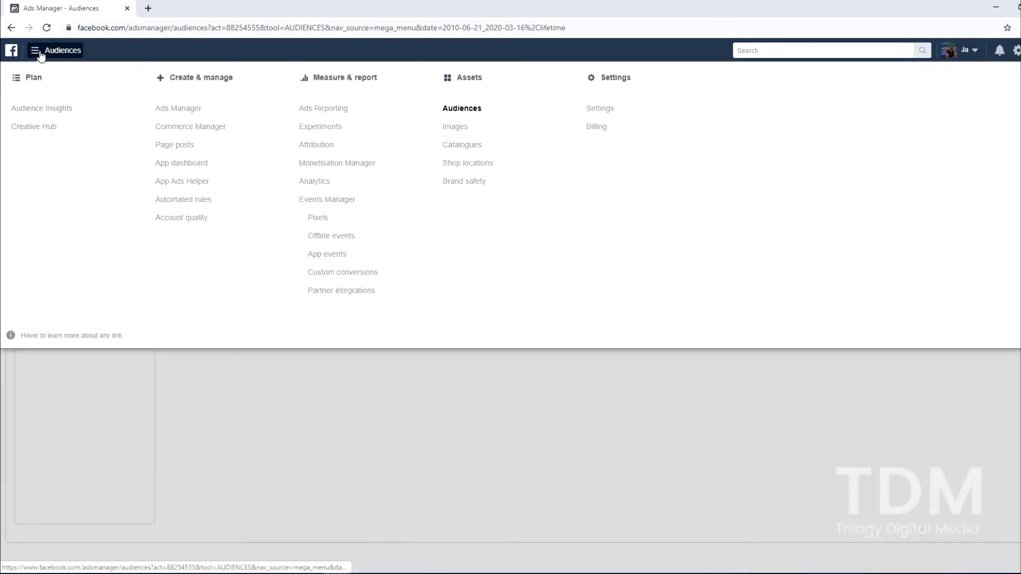
Open Page posts from the Audiences page and start a new unpublished link post
{"action": "left_click", "coordinate": [41, 56]}
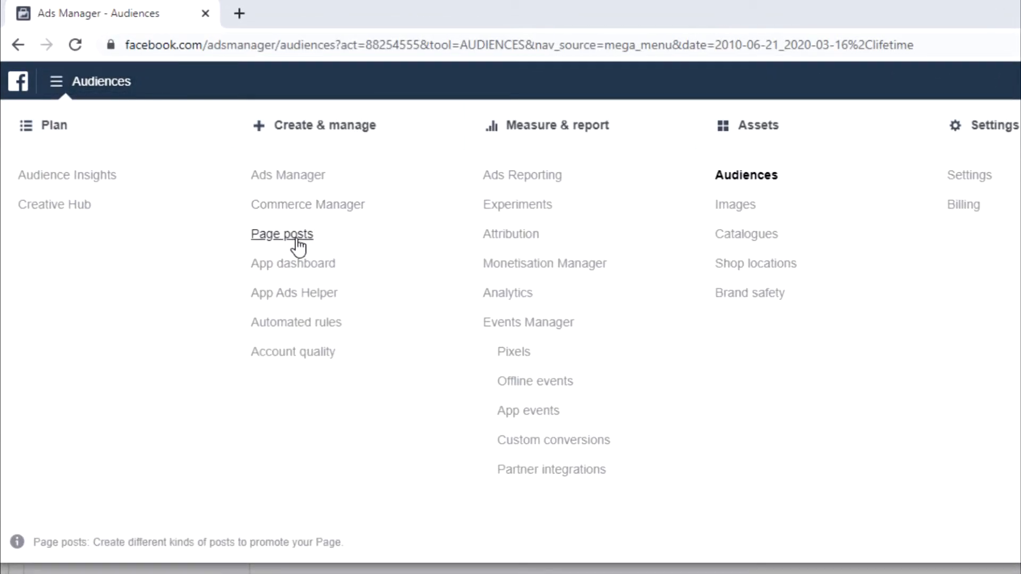
{"action": "left_click", "coordinate": [308, 245]}
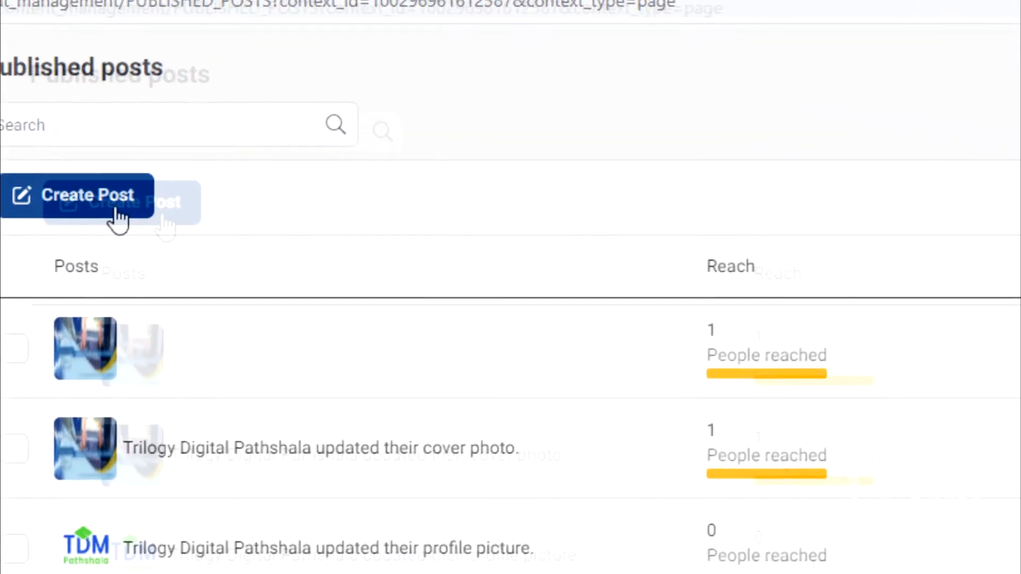
{"action": "left_click", "coordinate": [118, 212]}
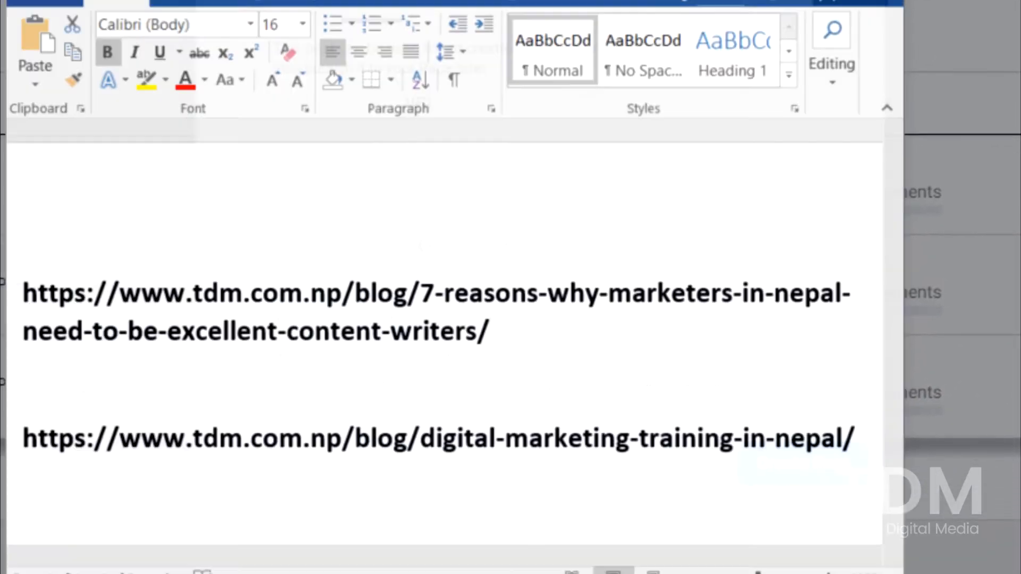
{"action": "triple_click", "coordinate": [313, 435]}
{"action": "right_click", "coordinate": [351, 430]}
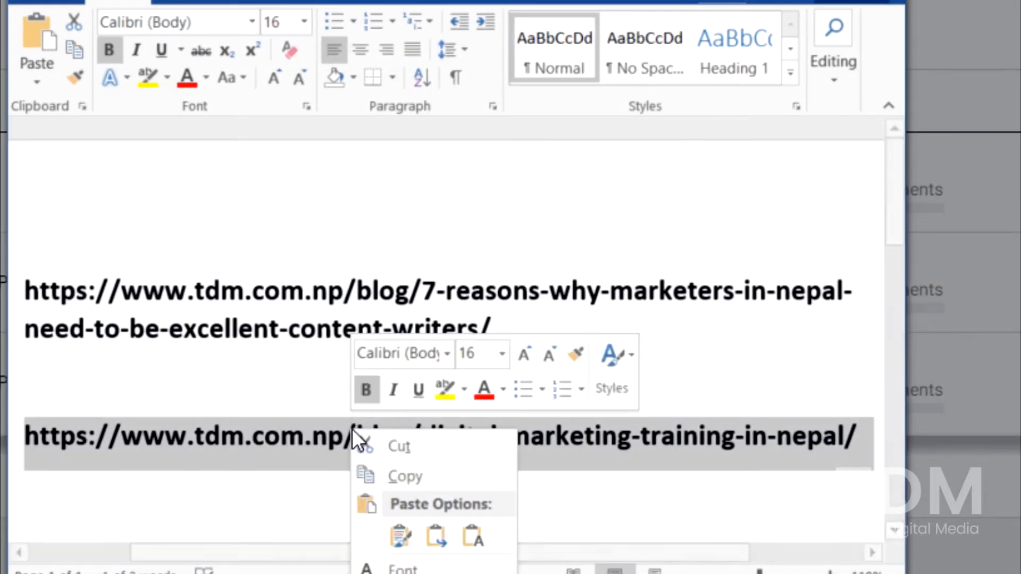
{"action": "left_click", "coordinate": [390, 476]}
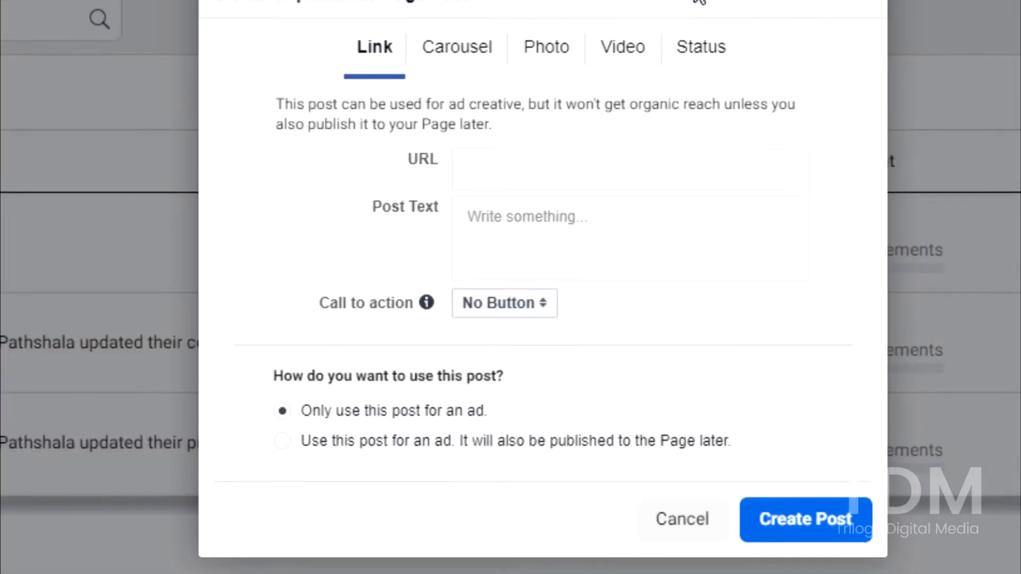
{"action": "left_click", "coordinate": [528, 175]}
{"action": "right_click", "coordinate": [526, 184]}
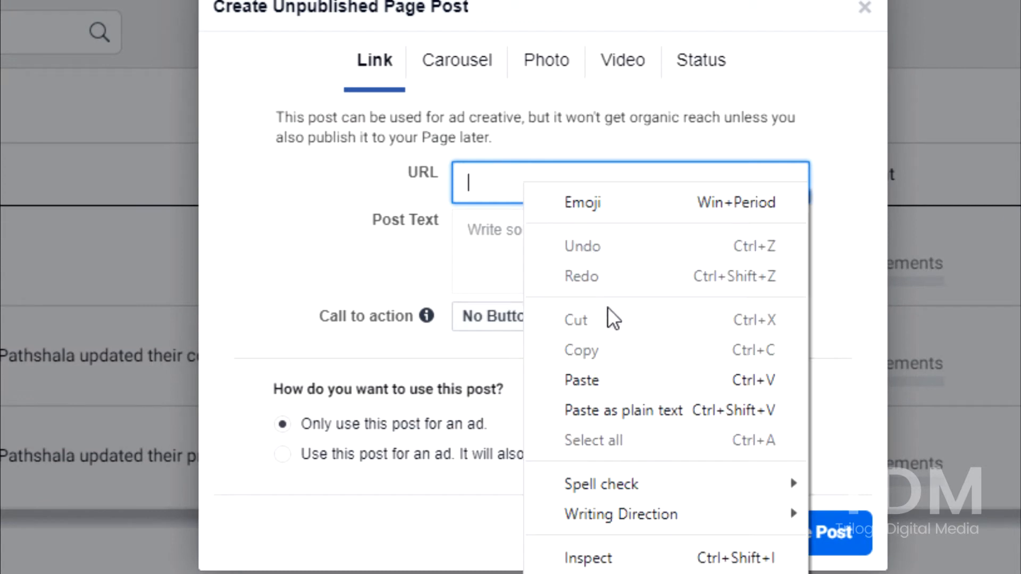
{"action": "left_click", "coordinate": [599, 375]}
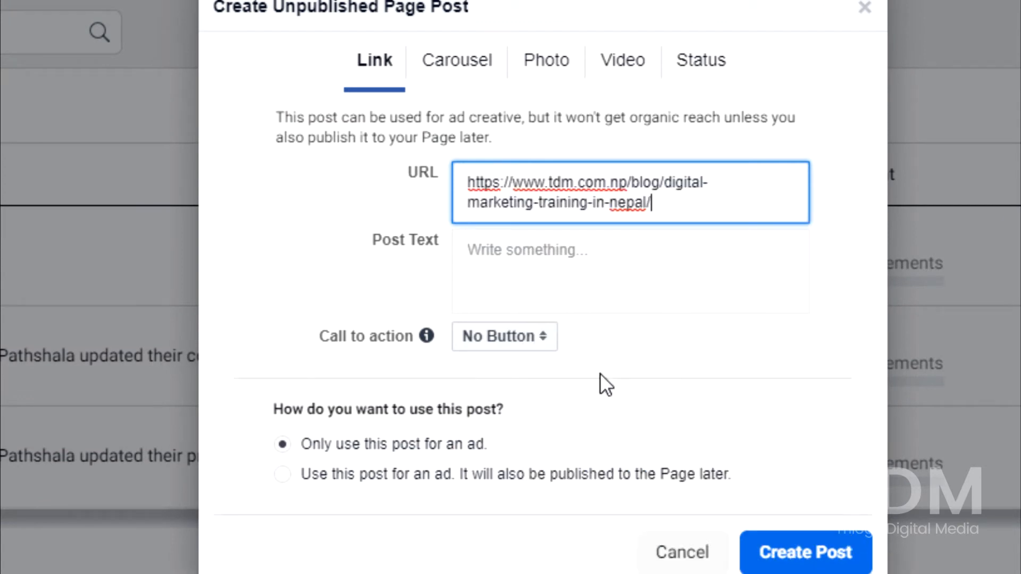
Enter the post text "Do not miss out your regular dose of wisdom with this valuable information, just for you :)"
{"action": "left_click", "coordinate": [562, 262]}
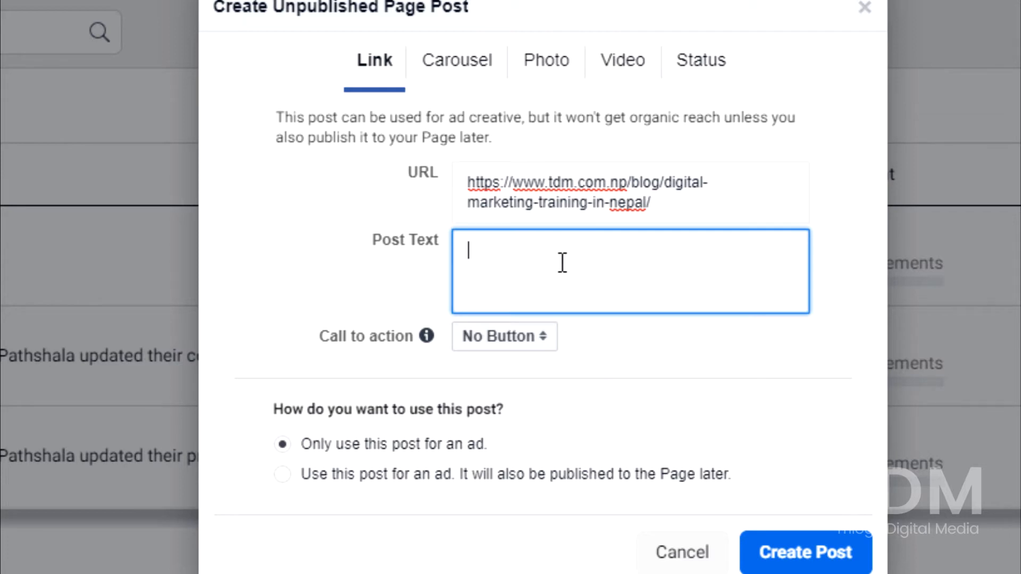
{"action": "type", "text": "Do not miss"}
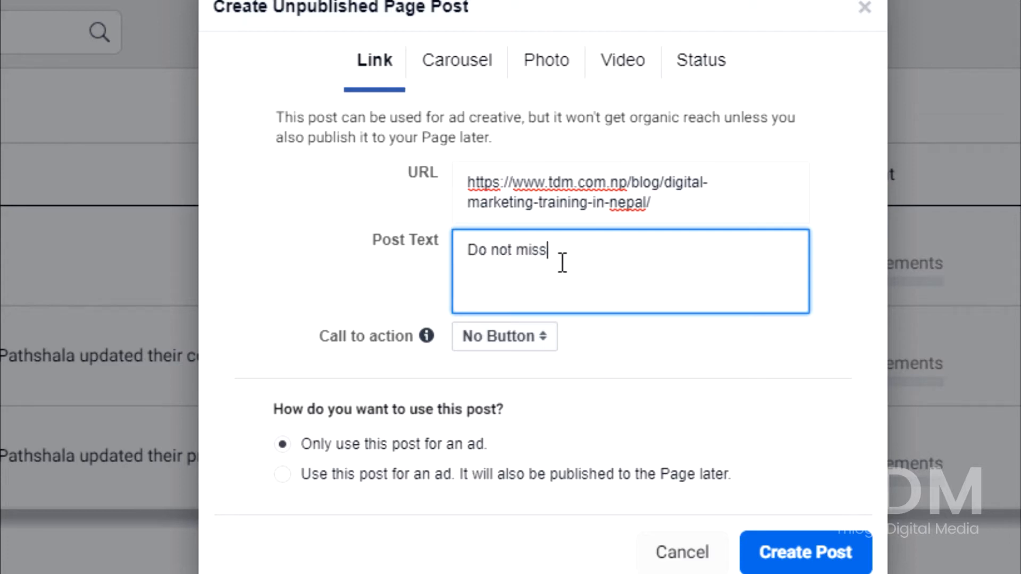
{"action": "type", "text": " out your regular dose of wu"}
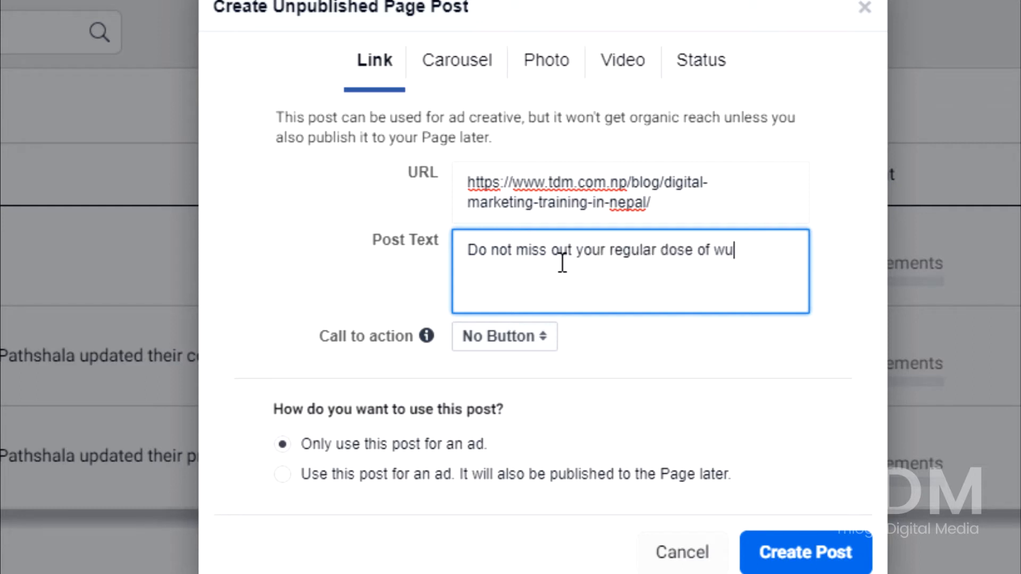
{"action": "key", "text": "BackSpace"}
{"action": "type", "text": "isdom with this valuable information,"}
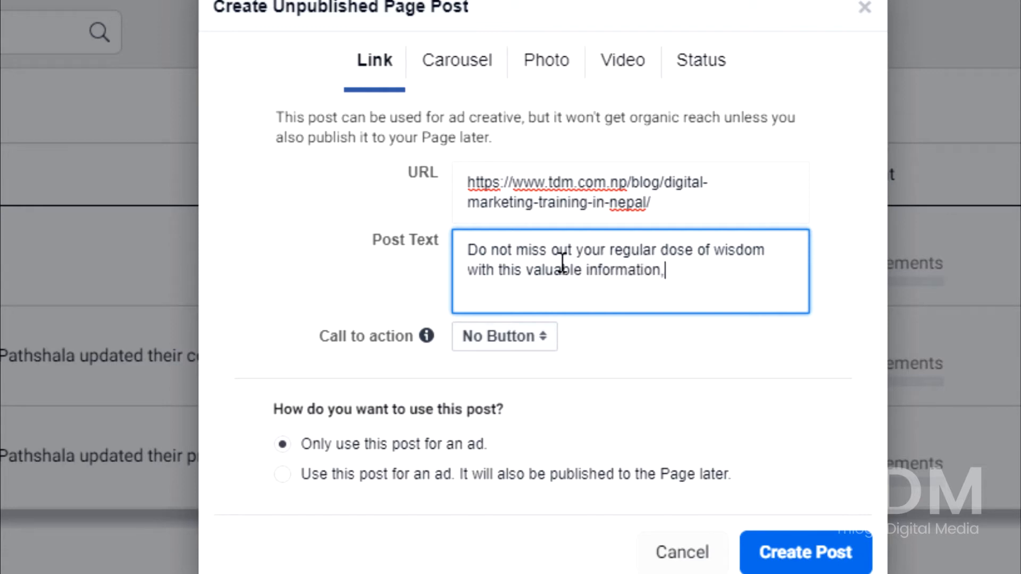
{"action": "type", "text": " just for you :)"}
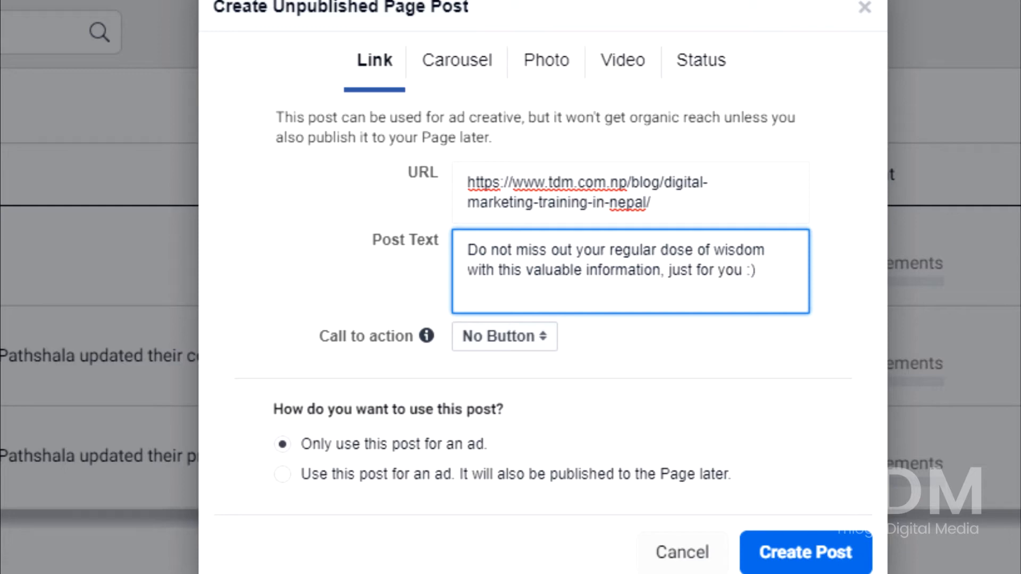
Set the post's call to action to Learn More and create the post for ad use only
{"action": "left_click", "coordinate": [503, 336]}
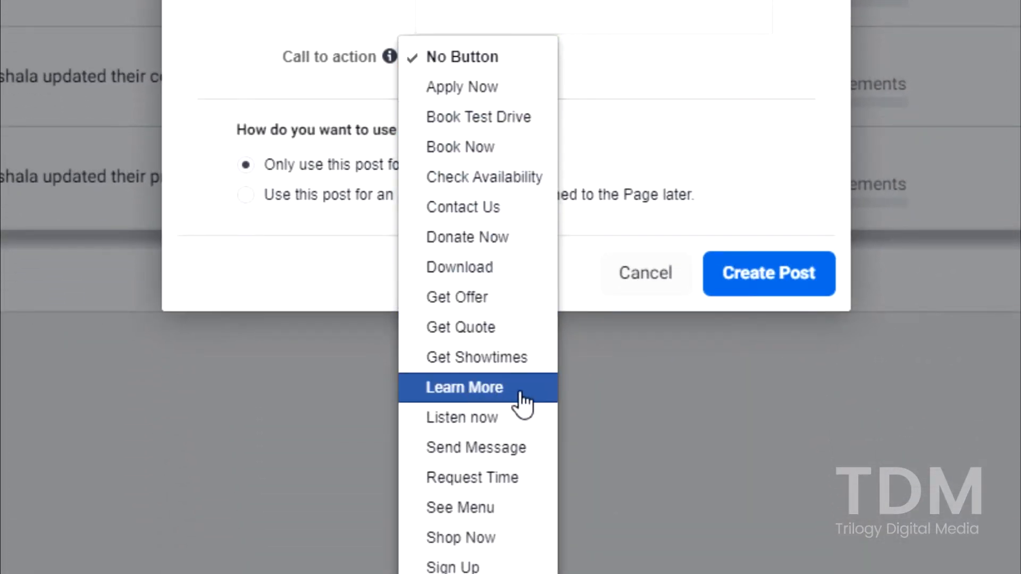
{"action": "left_click", "coordinate": [524, 399]}
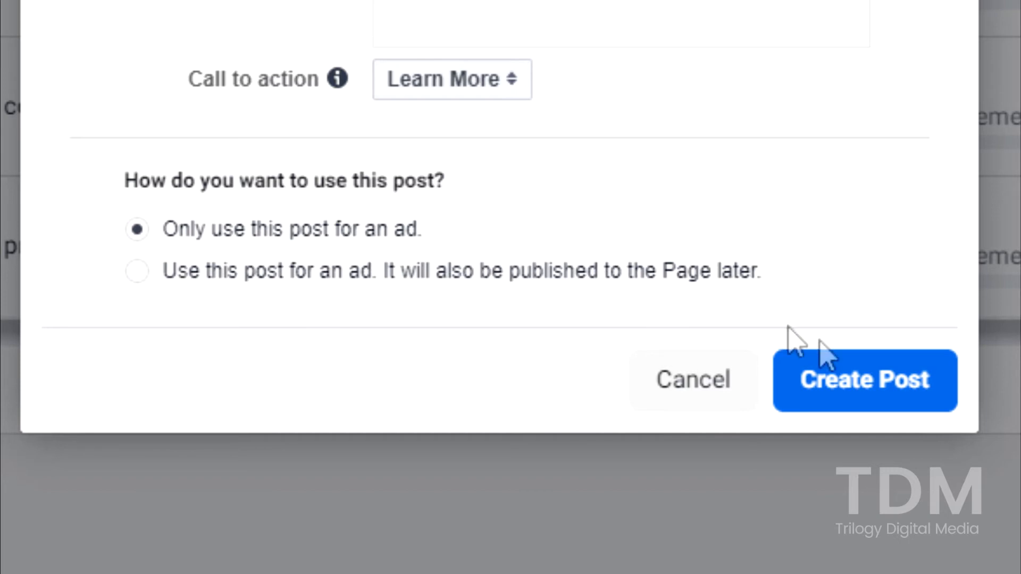
{"action": "left_click", "coordinate": [842, 391]}
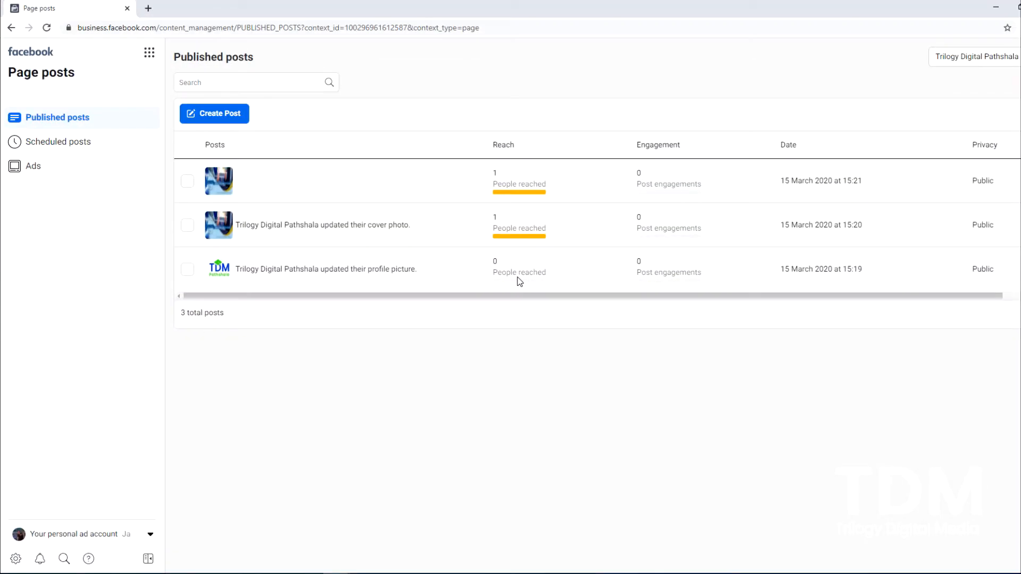
Open the details of the new "Do not miss out" post among the ads posts and copy its post ID
{"action": "left_click", "coordinate": [43, 169]}
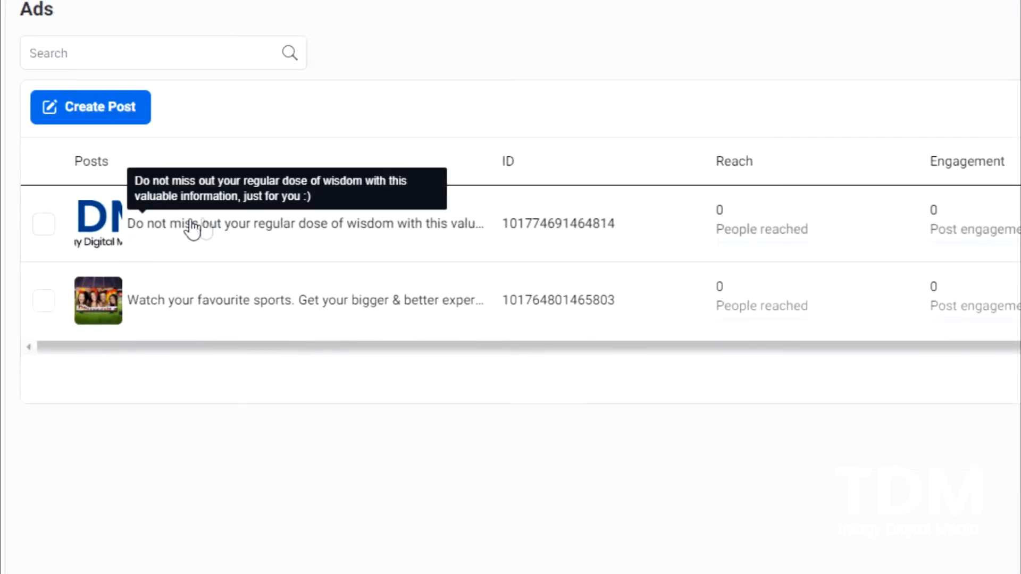
{"action": "left_click", "coordinate": [352, 232]}
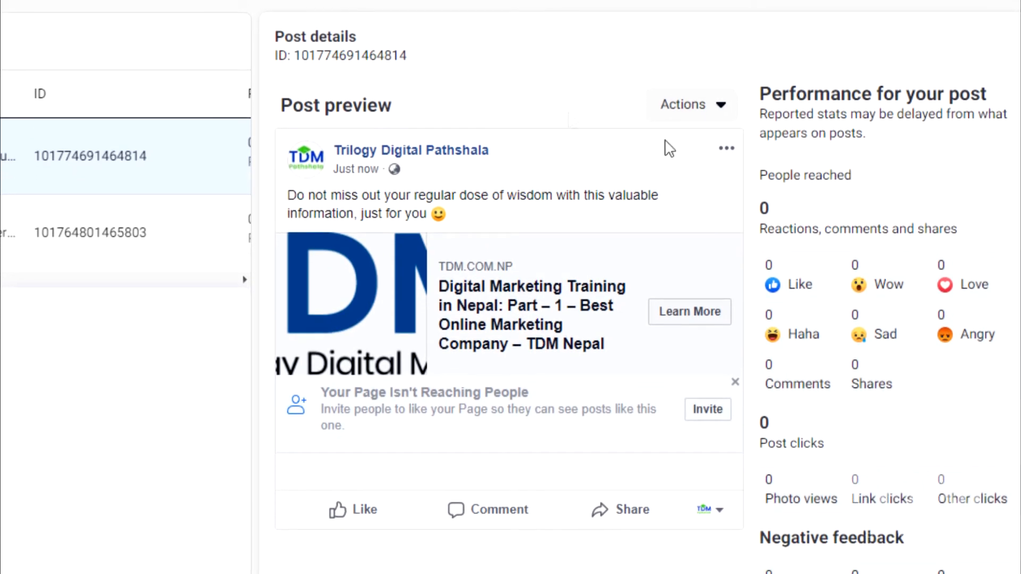
{"action": "left_click_drag", "start_coordinate": [417, 56], "coordinate": [293, 56]}
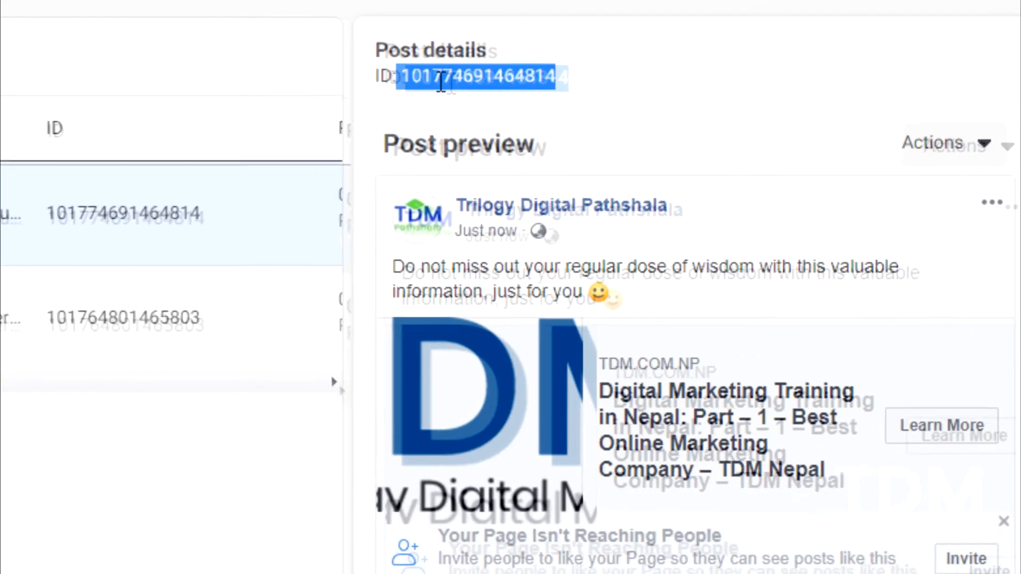
{"action": "right_click", "coordinate": [489, 76]}
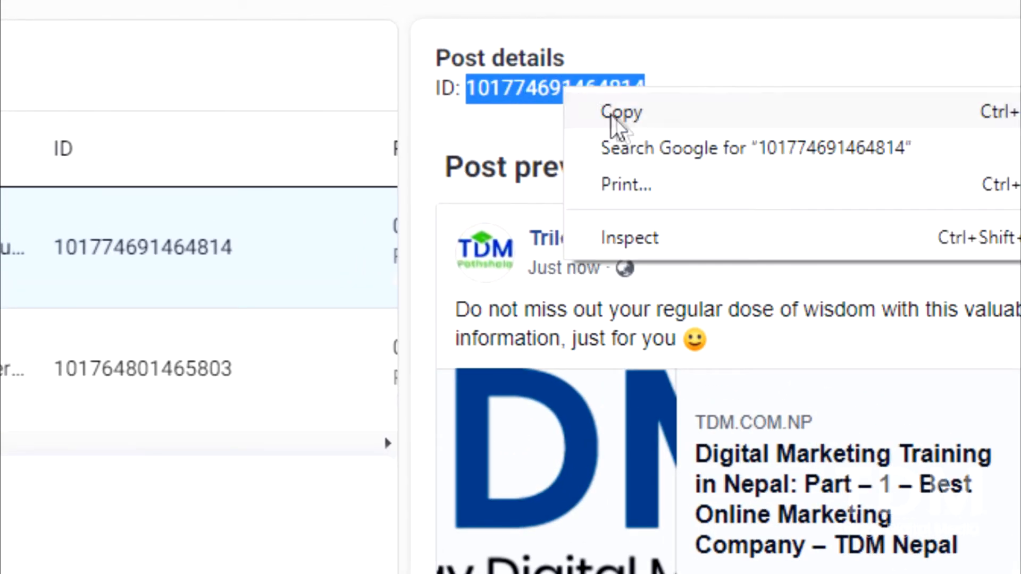
{"action": "left_click", "coordinate": [669, 120]}
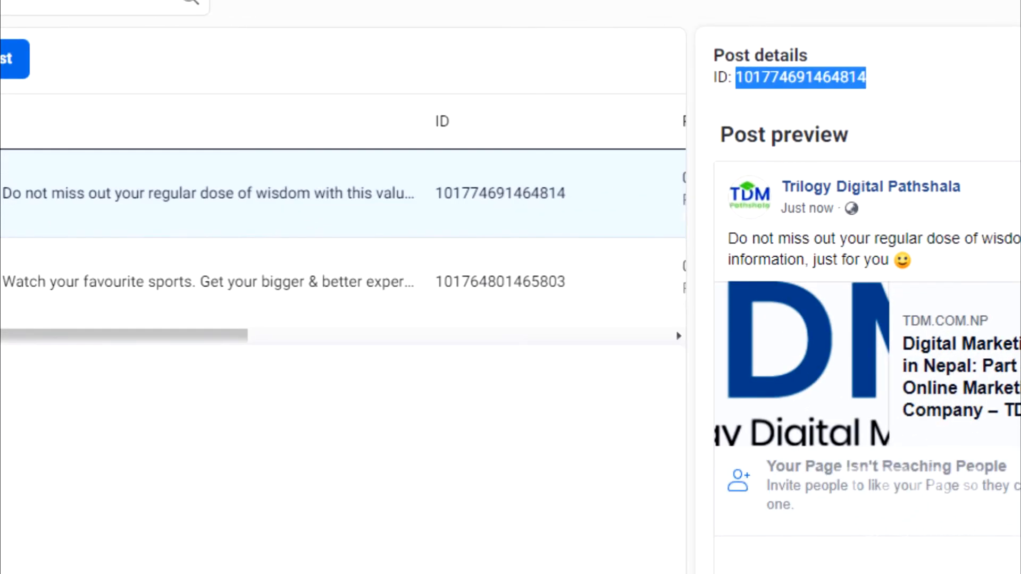
Switch to the Word document and paste the copied post ID on a new line below the digital-marketing-training URL
{"action": "key", "text": "alt+Tab"}
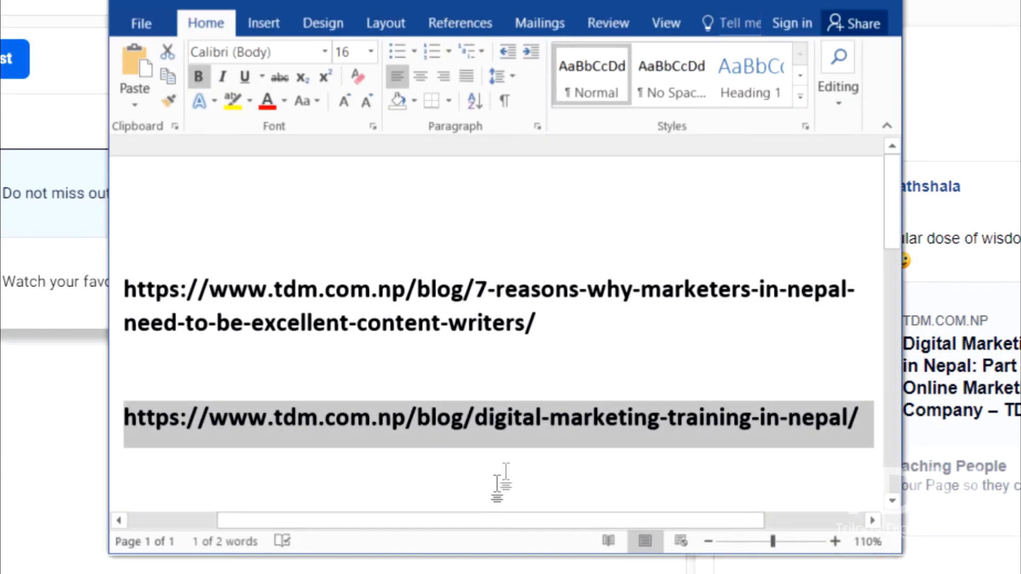
{"action": "left_click", "coordinate": [523, 445]}
{"action": "left_click", "coordinate": [877, 418]}
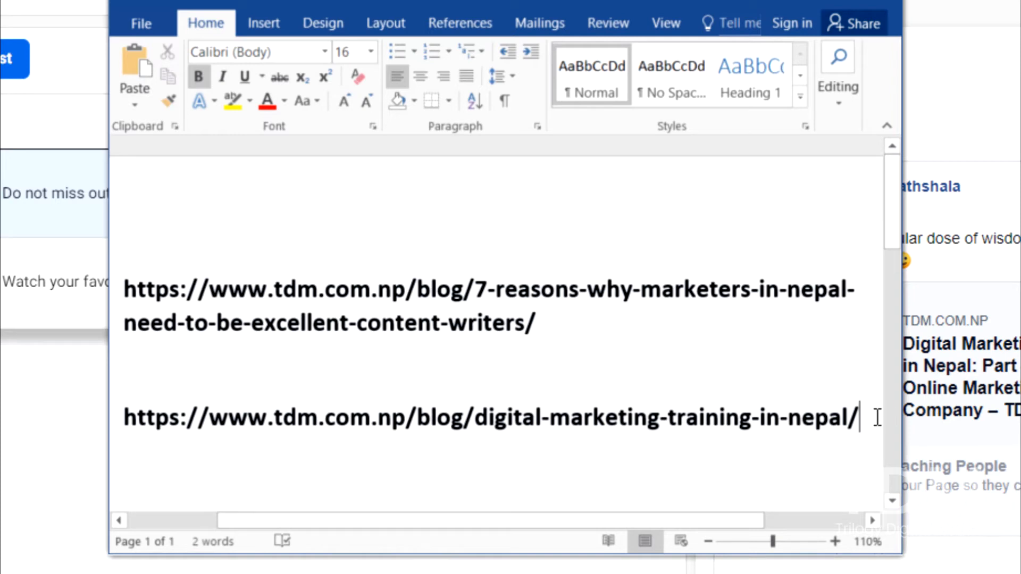
{"action": "key", "text": "Return"}
{"action": "key", "text": "ctrl+v"}
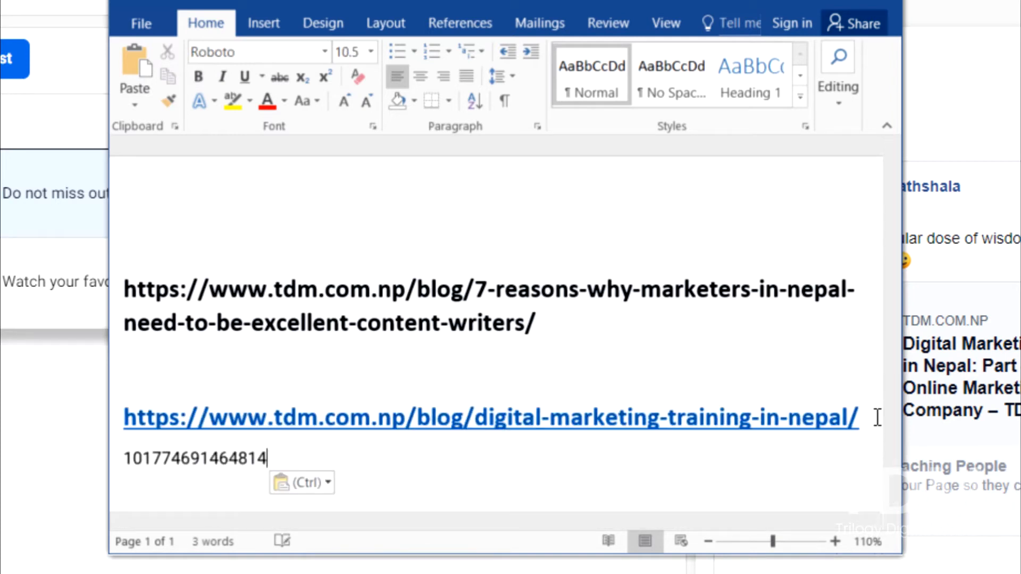
{"action": "double_click", "coordinate": [191, 458]}
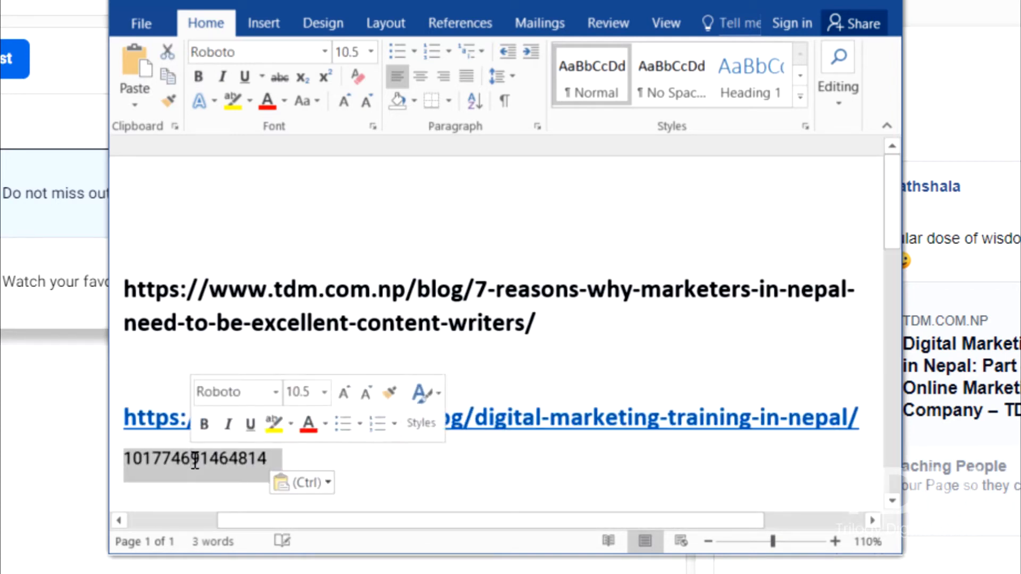
{"action": "left_click", "coordinate": [426, 472]}
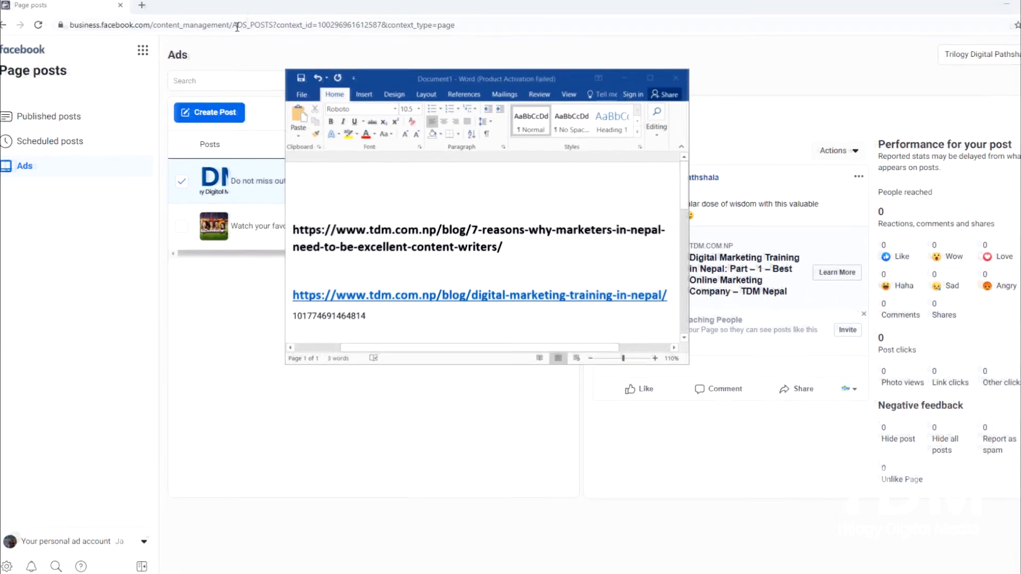
Switch back to the browser, return to the Audiences page, and open Ads Manager from there
{"action": "left_click", "coordinate": [292, 4]}
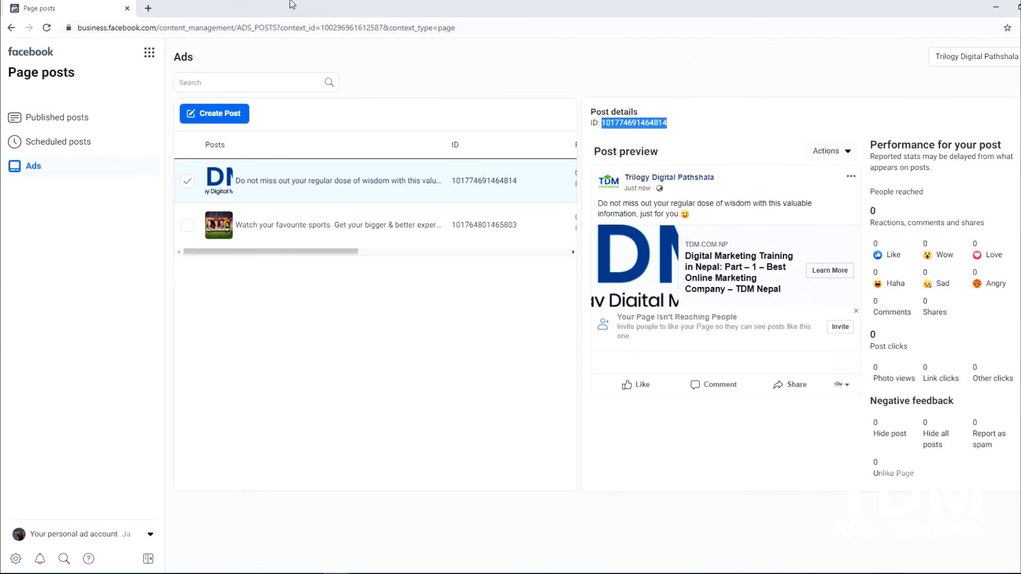
{"action": "left_click", "coordinate": [10, 29]}
{"action": "left_click", "coordinate": [10, 29]}
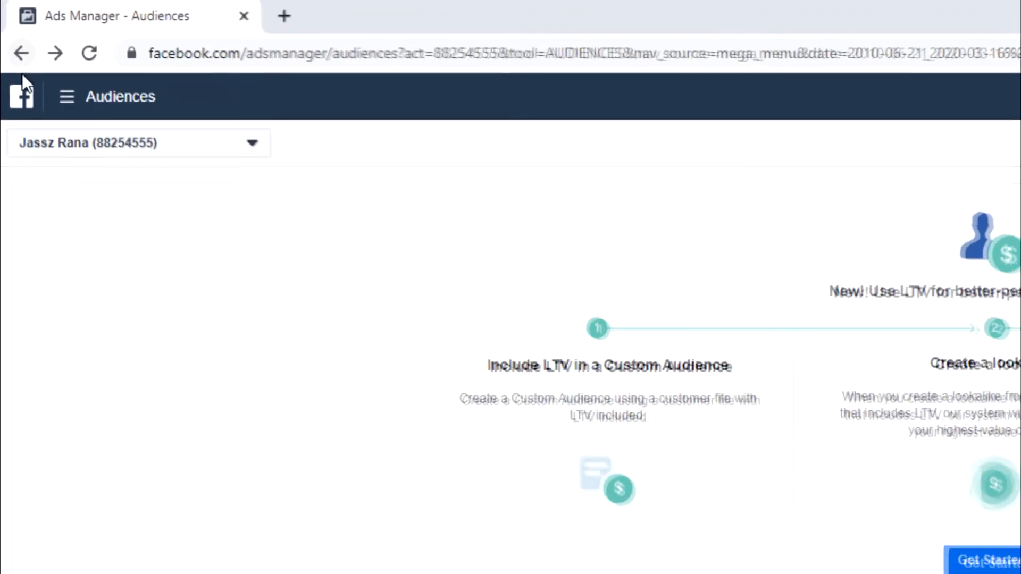
{"action": "left_click", "coordinate": [71, 109]}
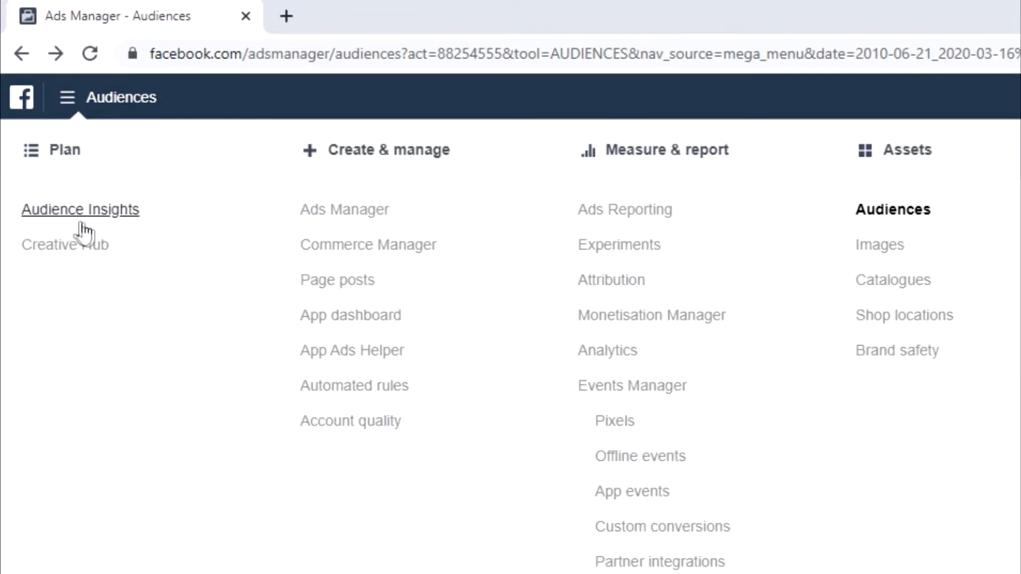
{"action": "left_click", "coordinate": [350, 212]}
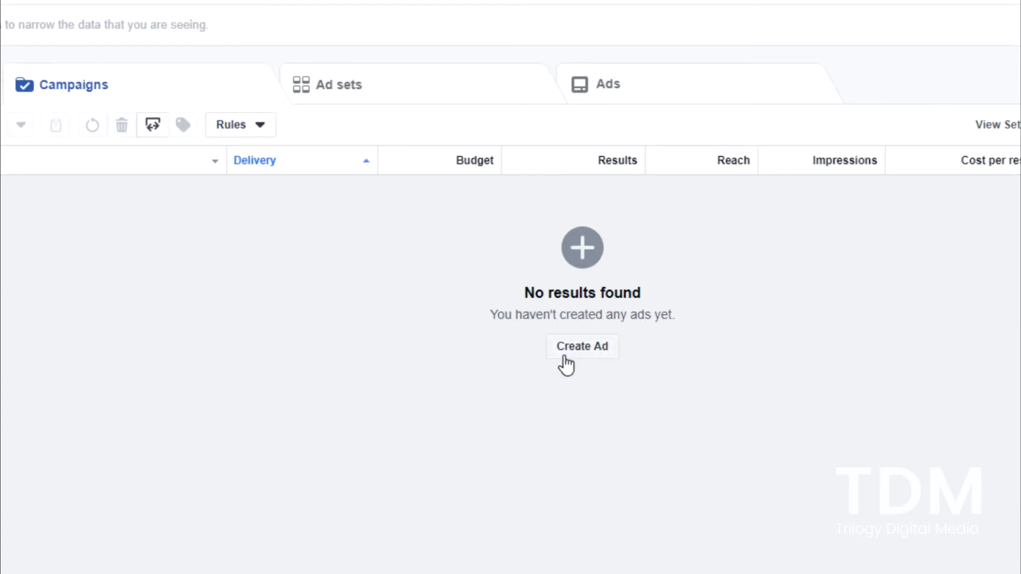
Start creating an ad in a new campaign with the Traffic marketing objective
{"action": "left_click", "coordinate": [586, 359]}
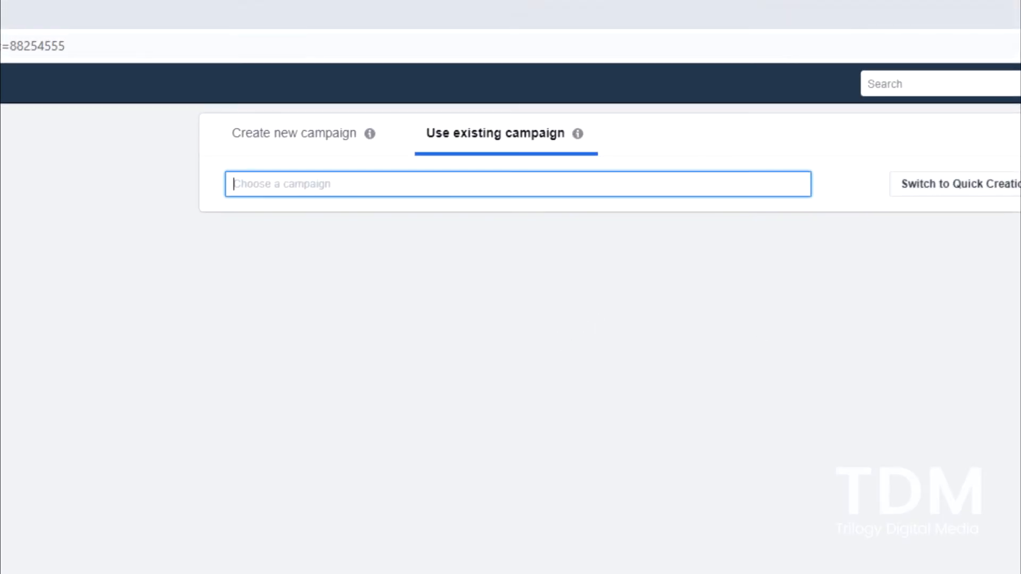
{"action": "left_click", "coordinate": [304, 142]}
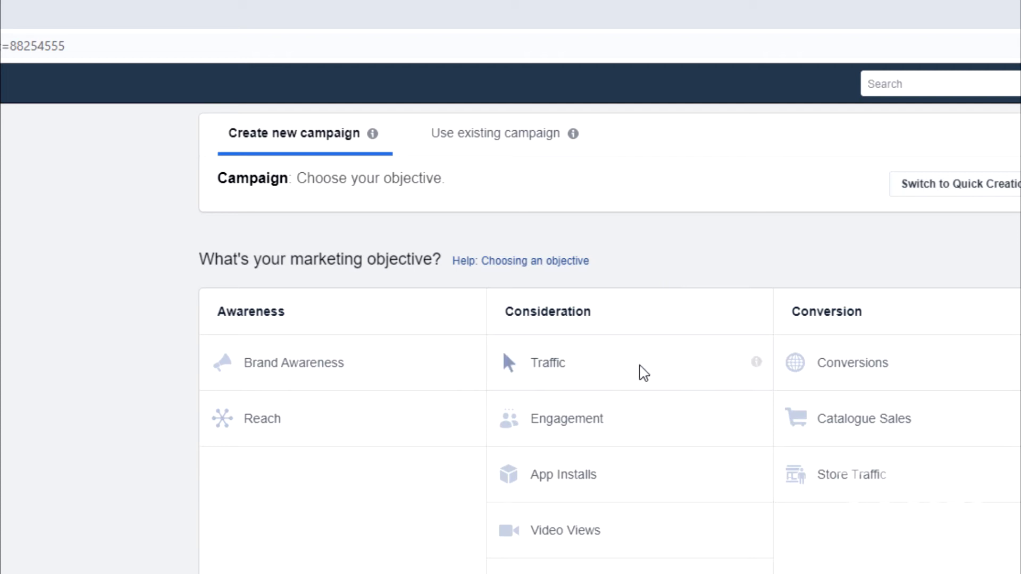
{"action": "left_click", "coordinate": [557, 367]}
{"action": "scroll", "coordinate": [560, 374], "scroll_direction": "down", "scroll_amount": 2}
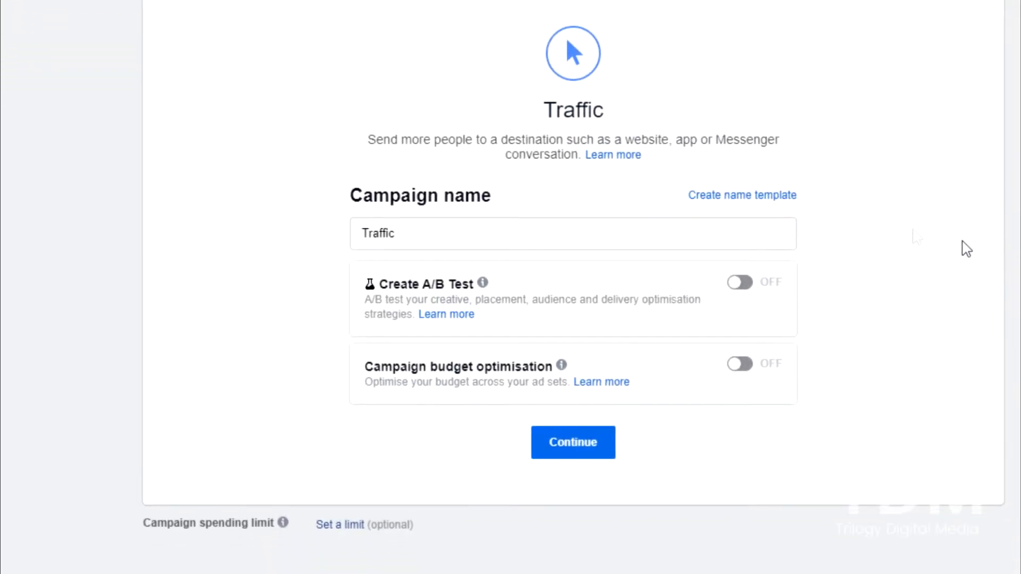
Replace the campaign's default name with "Retarget Article 1"
{"action": "left_click_drag", "start_coordinate": [424, 241], "coordinate": [326, 253]}
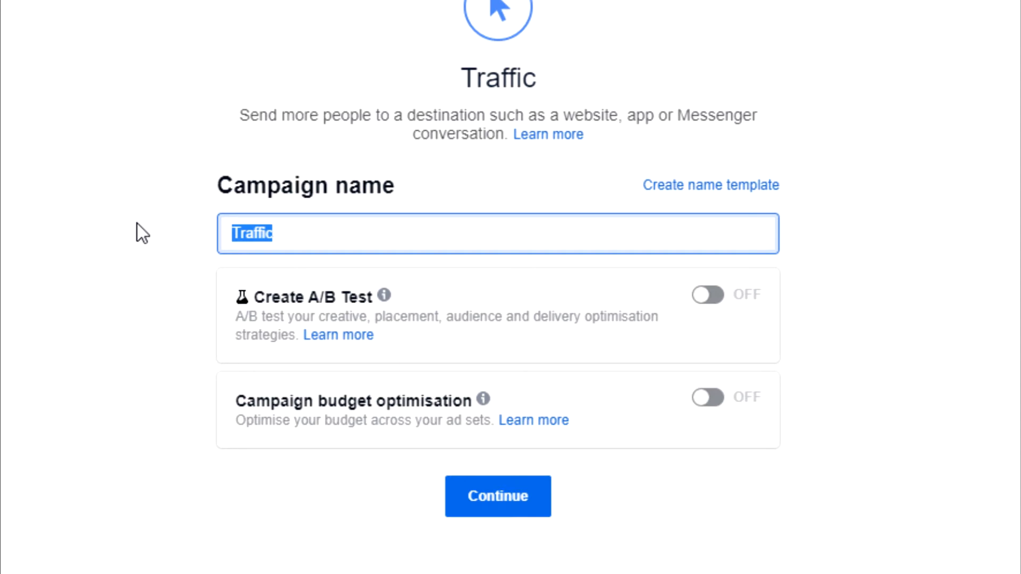
{"action": "type", "text": "Re"}
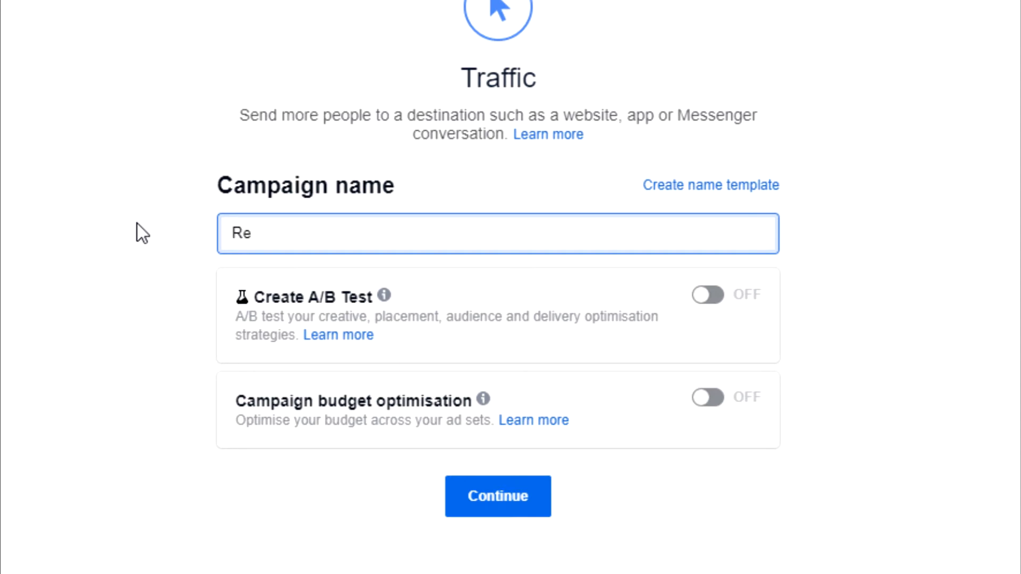
{"action": "type", "text": "target Article "}
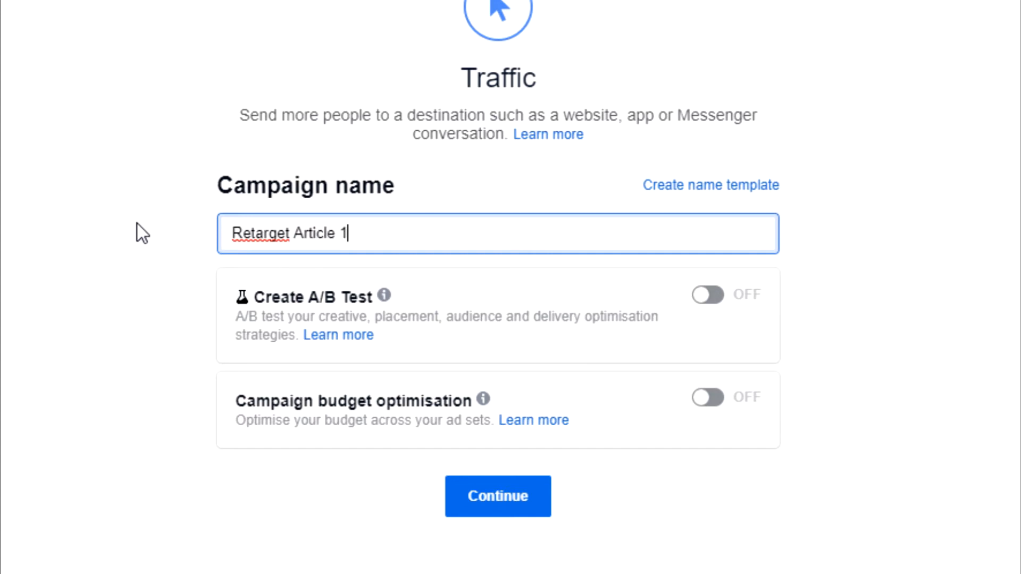
{"action": "type", "text": "1 Reader"}
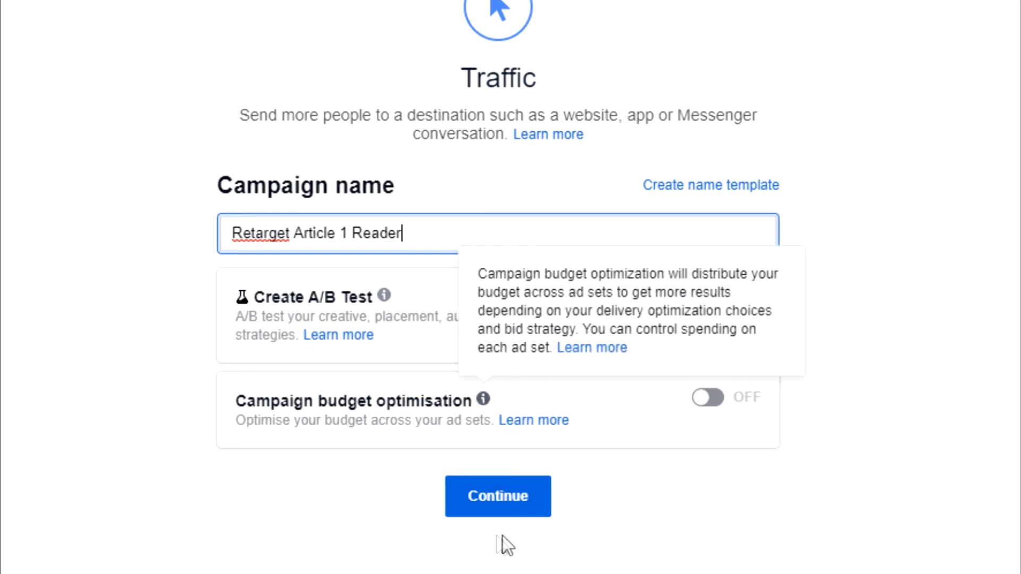
Complete the campaign name as "Retarget Article 1 Reader" and continue to the ad set settings
{"action": "left_click", "coordinate": [498, 509]}
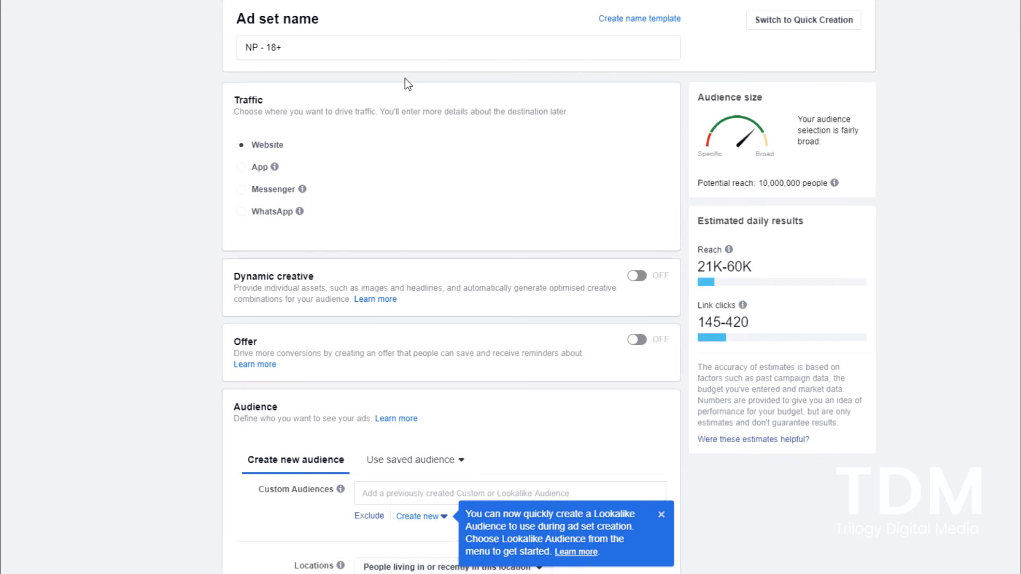
Dismiss the Lookalike Audience tip and add the "Retargeting Article 1" website Custom Audience to the ad set
{"action": "scroll", "coordinate": [165, 327], "scroll_direction": "down", "scroll_amount": 4}
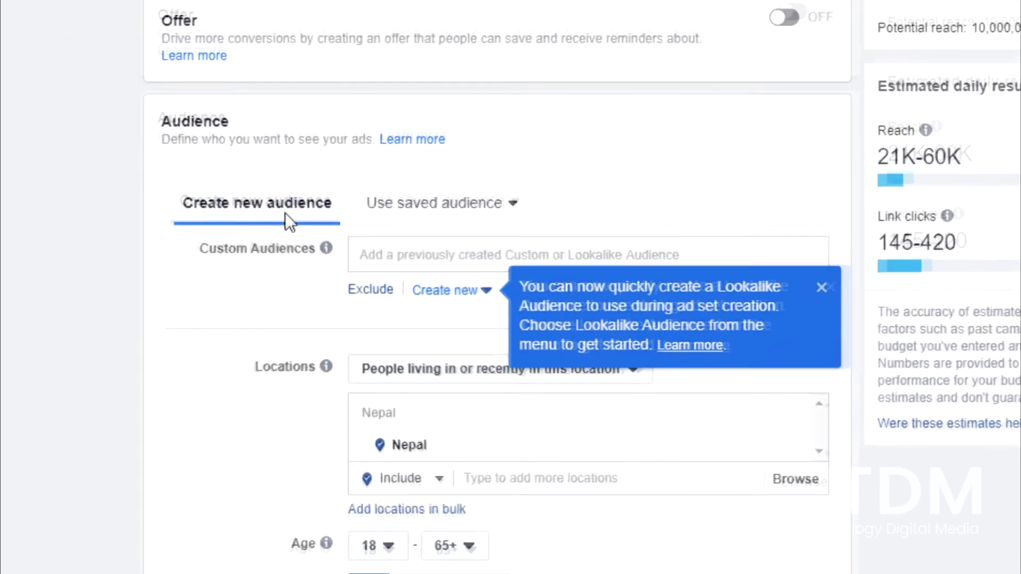
{"action": "left_click", "coordinate": [868, 290]}
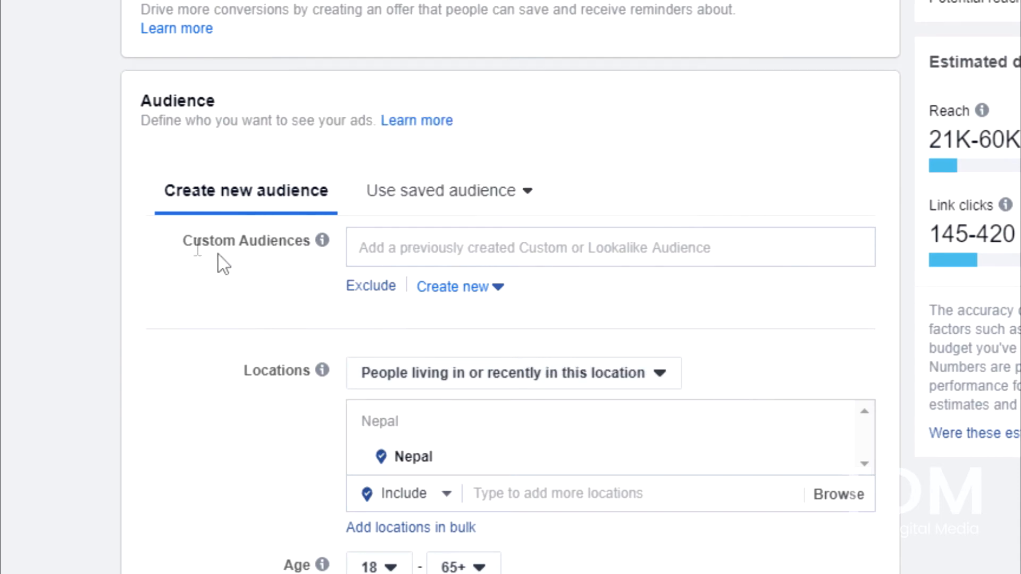
{"action": "left_click_drag", "start_coordinate": [178, 242], "coordinate": [305, 246]}
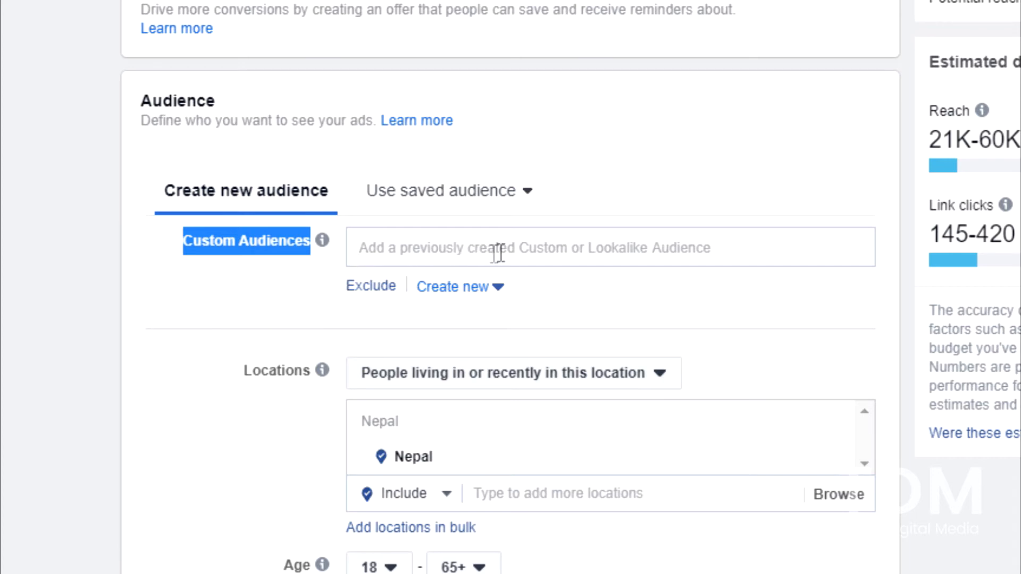
{"action": "left_click", "coordinate": [555, 250]}
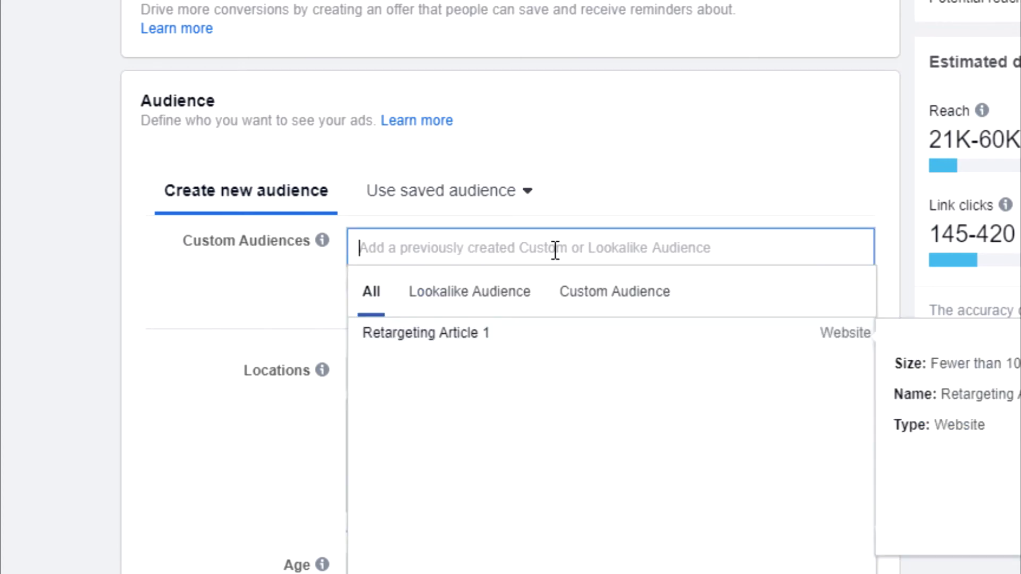
{"action": "left_click", "coordinate": [553, 341]}
{"action": "left_click", "coordinate": [160, 315]}
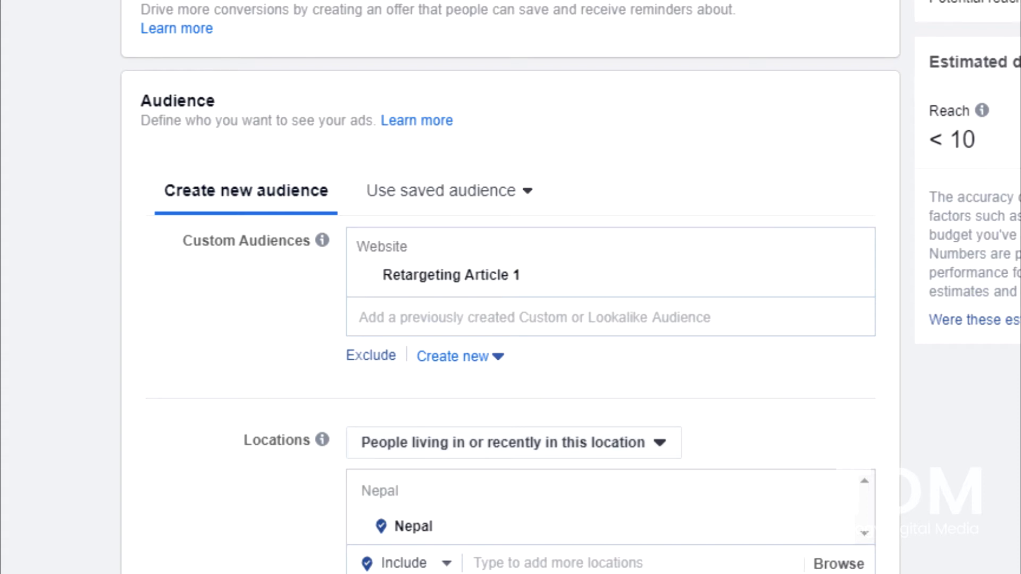
Replace the Nepal target location with the city Kathmandu, Bagmati Zone, Nepal
{"action": "scroll", "coordinate": [510, 288], "scroll_direction": "down", "scroll_amount": 3}
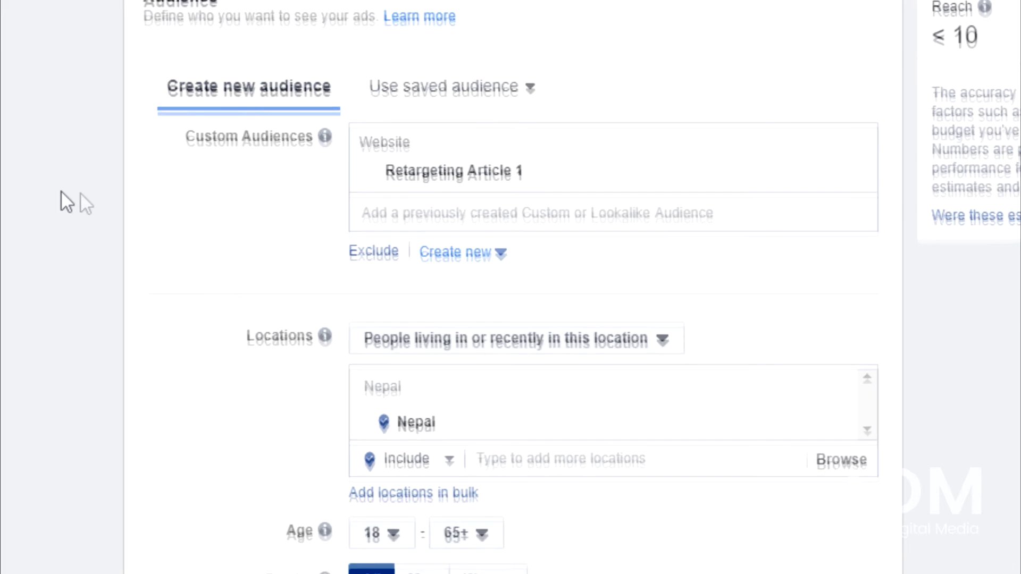
{"action": "scroll", "coordinate": [103, 243], "scroll_direction": "down", "scroll_amount": 5}
{"action": "mouse_move", "coordinate": [465, 133]}
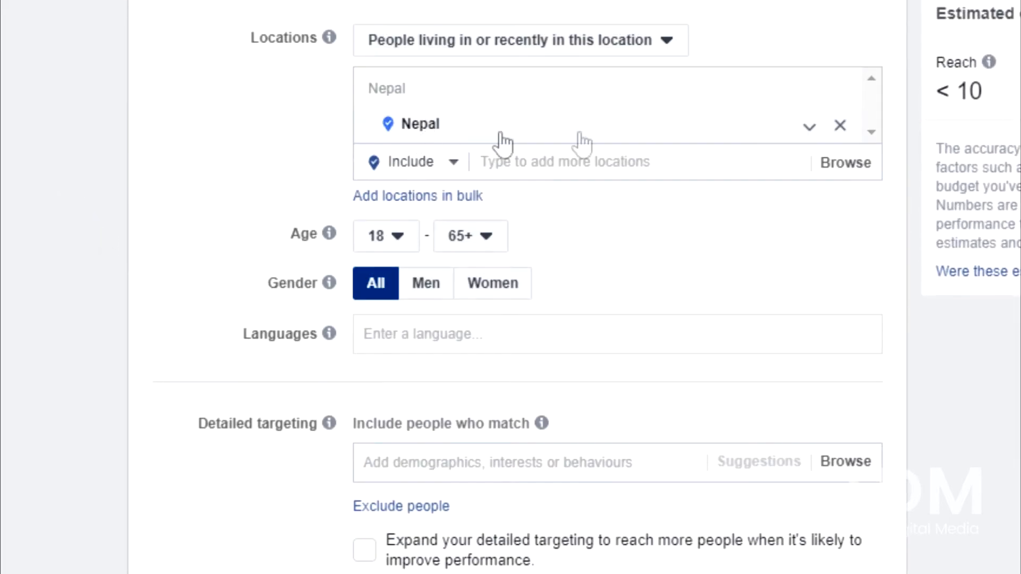
{"action": "left_click", "coordinate": [840, 128]}
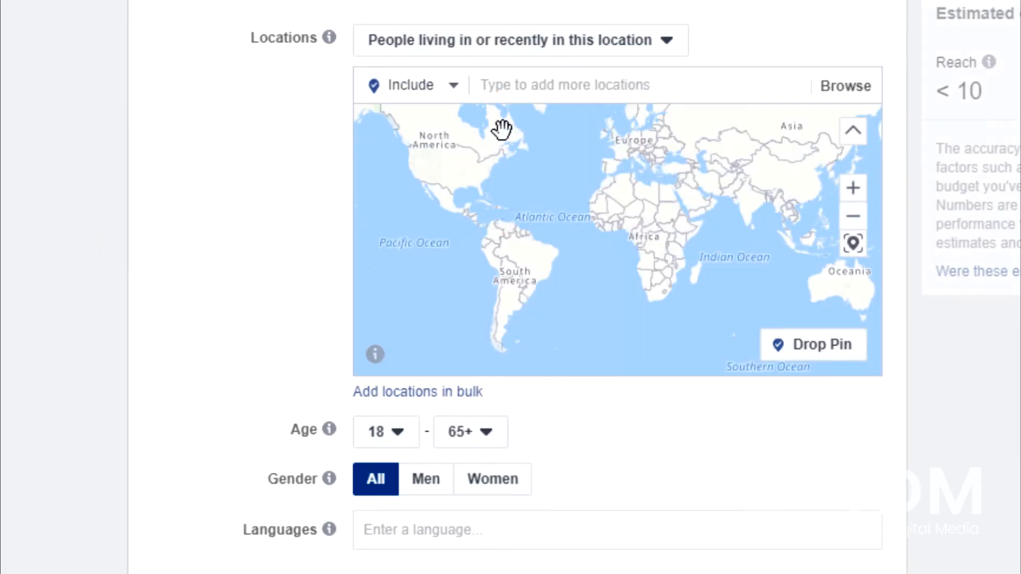
{"action": "left_click", "coordinate": [510, 91]}
{"action": "type", "text": "kathmandu"}
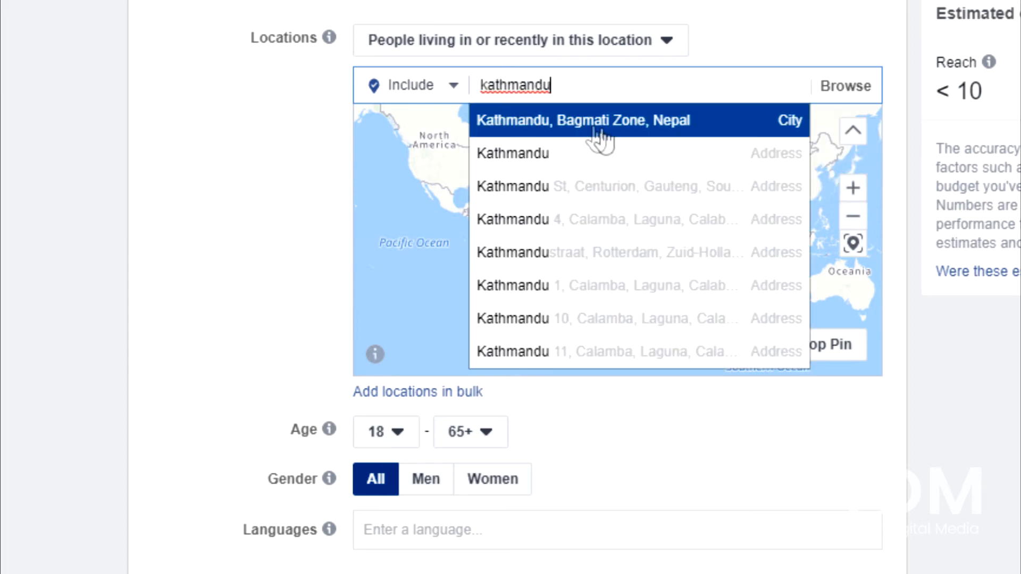
{"action": "key", "text": "Return"}
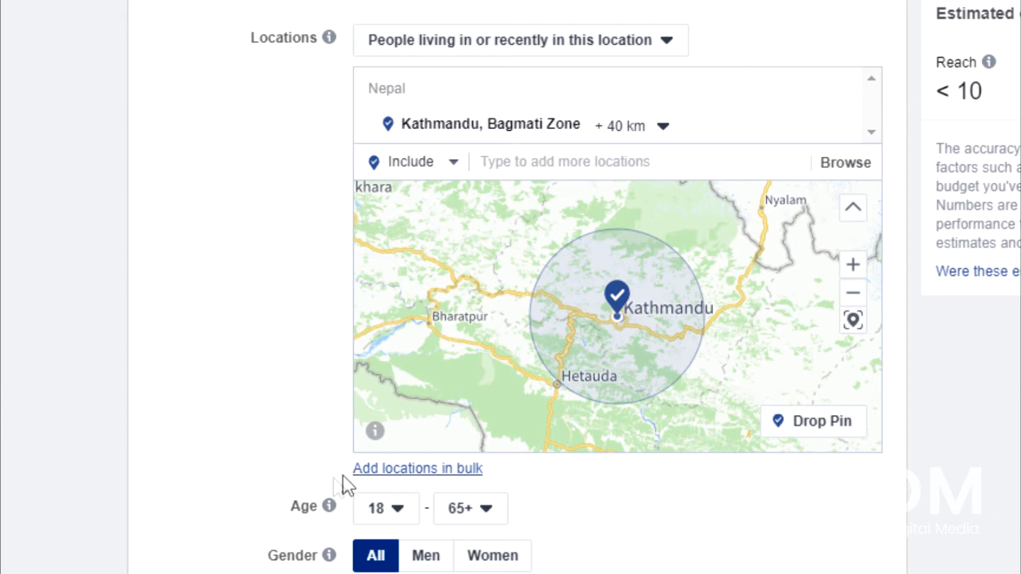
Set the audience's maximum age to 50
{"action": "left_click", "coordinate": [486, 511]}
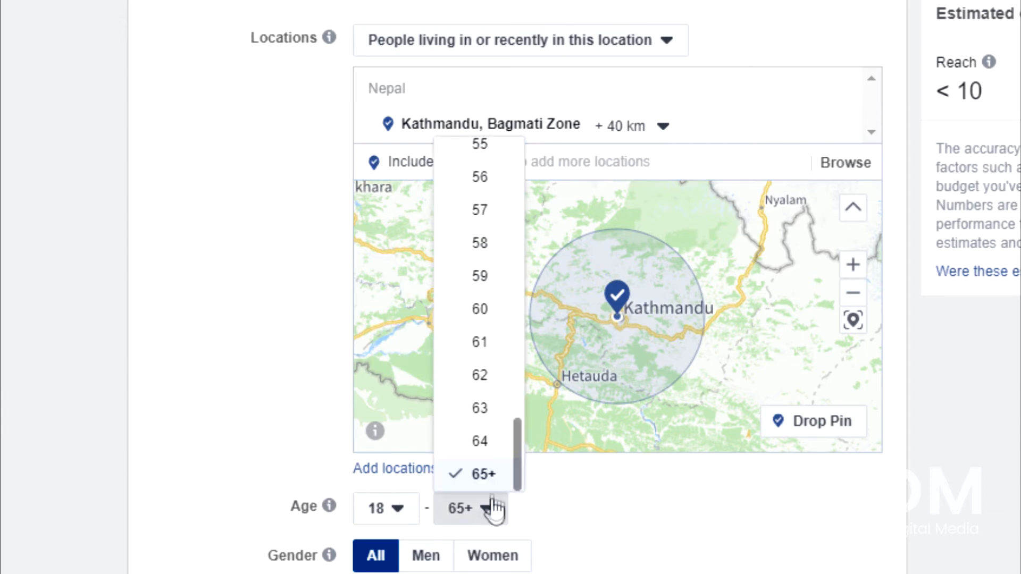
{"action": "scroll", "coordinate": [454, 358], "scroll_direction": "up", "scroll_amount": 3}
{"action": "scroll", "coordinate": [473, 298], "scroll_direction": "up", "scroll_amount": 2}
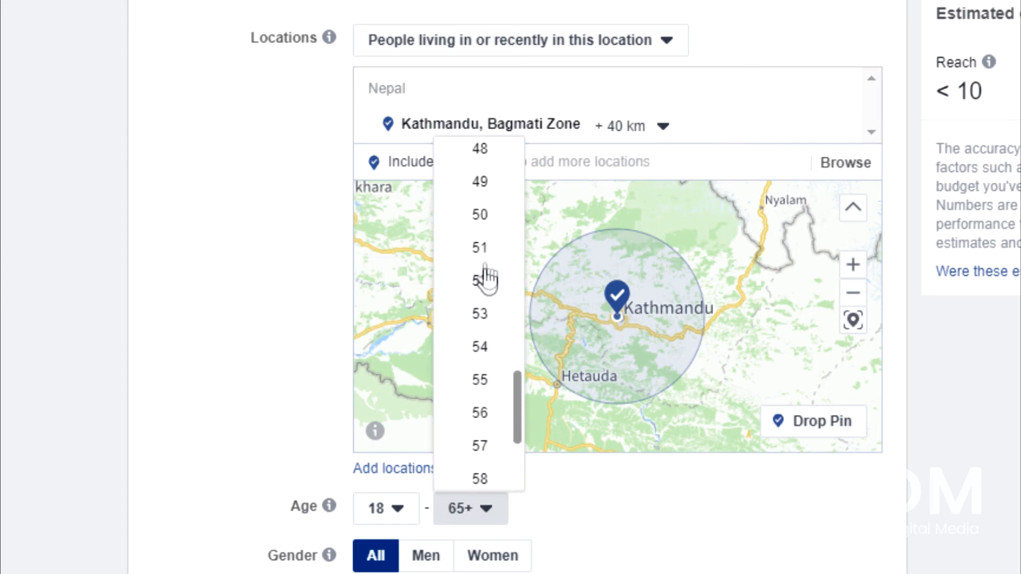
{"action": "left_click", "coordinate": [479, 224]}
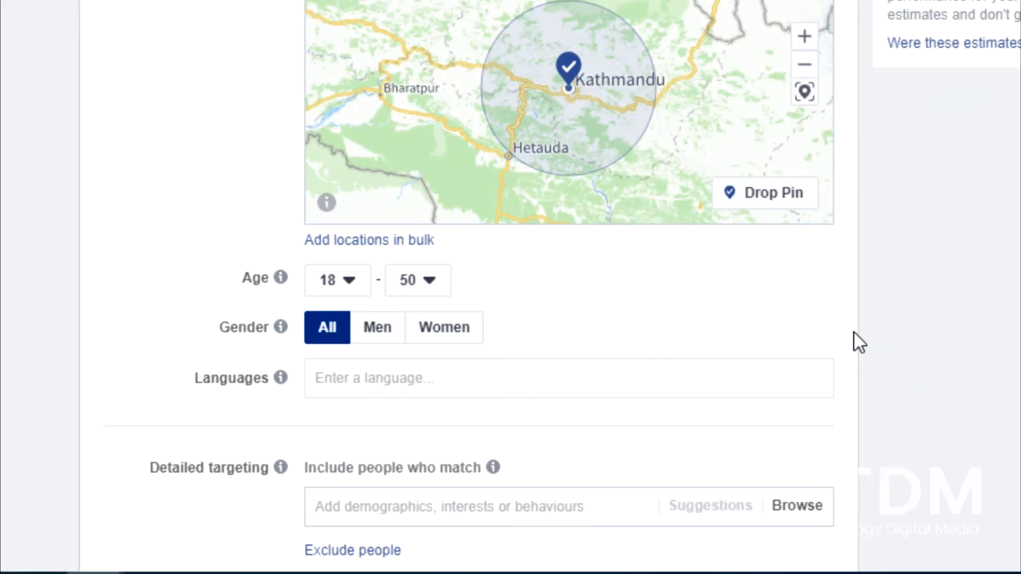
Change the ad set's budget type to Lifetime budget and set the amount to $5
{"action": "scroll", "coordinate": [856, 343], "scroll_direction": "down", "scroll_amount": 6}
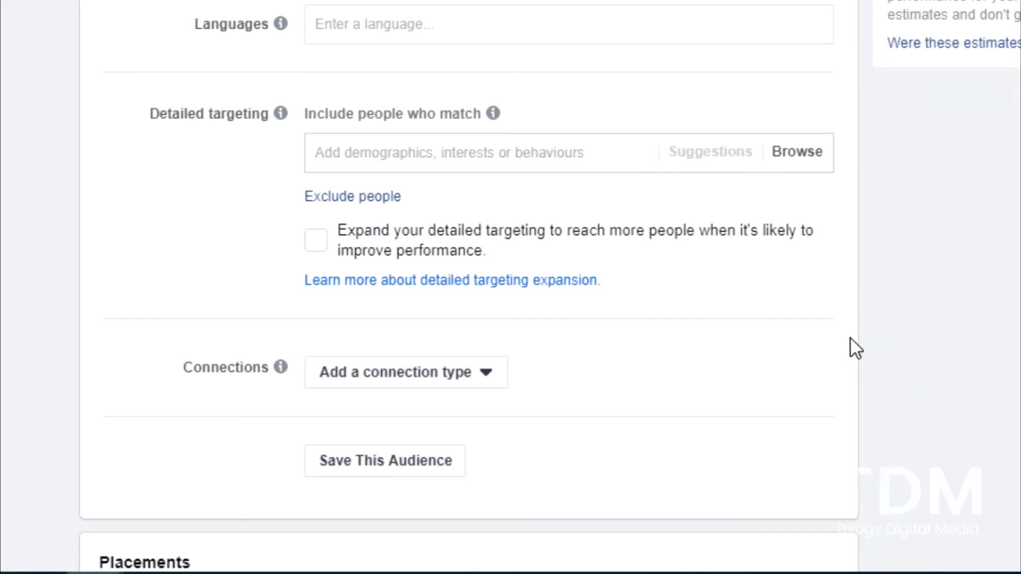
{"action": "scroll", "coordinate": [851, 339], "scroll_direction": "down", "scroll_amount": 4}
{"action": "scroll", "coordinate": [958, 261], "scroll_direction": "down", "scroll_amount": 8}
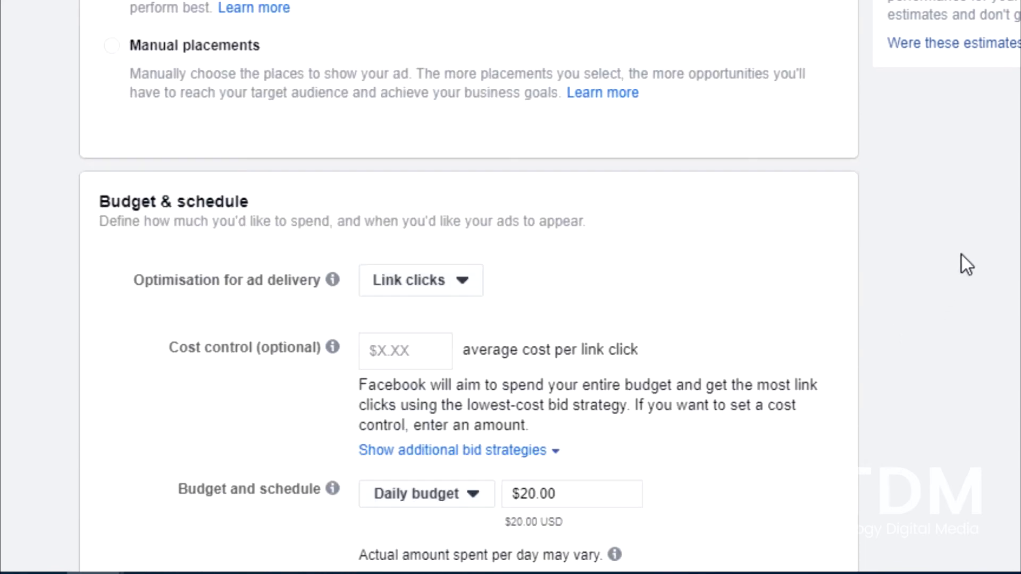
{"action": "scroll", "coordinate": [961, 254], "scroll_direction": "down", "scroll_amount": 2}
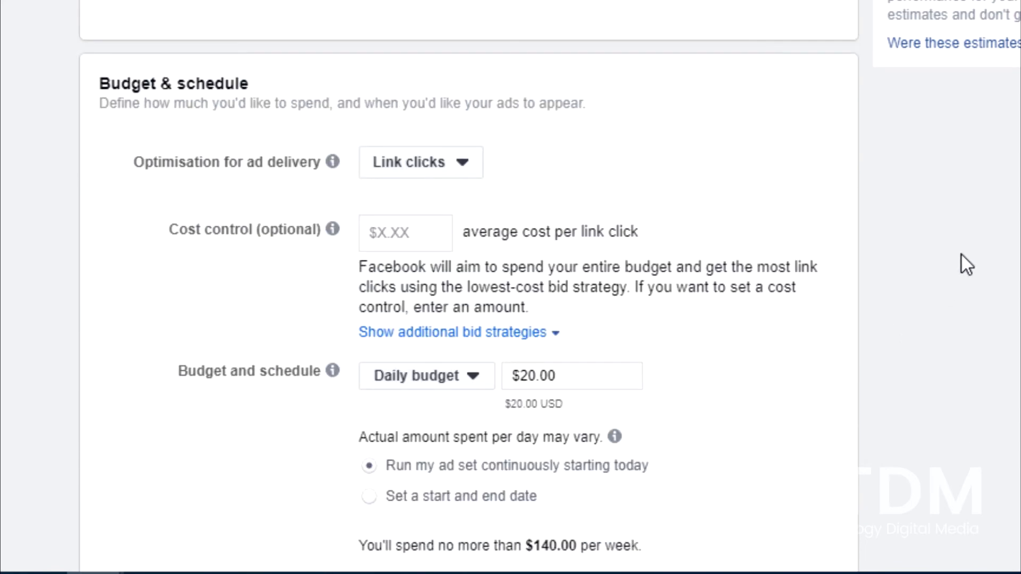
{"action": "scroll", "coordinate": [468, 288], "scroll_direction": "down", "scroll_amount": 3}
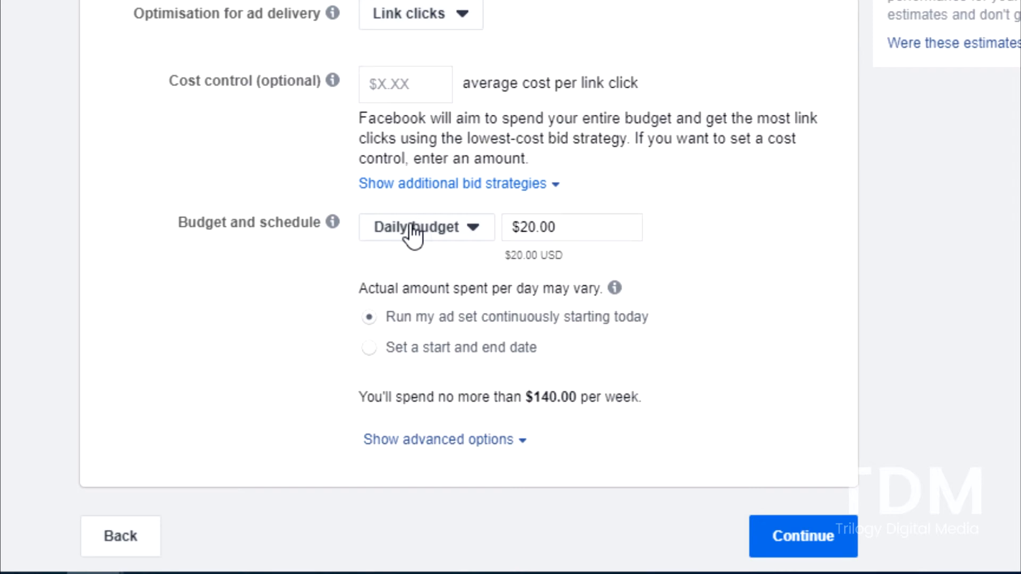
{"action": "left_click", "coordinate": [470, 240]}
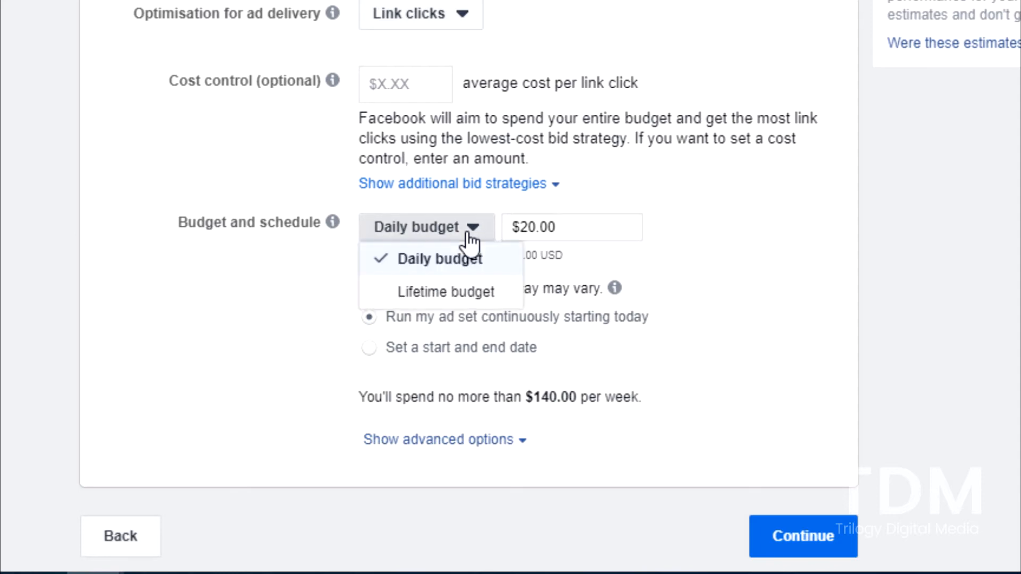
{"action": "left_click", "coordinate": [449, 293]}
{"action": "left_click", "coordinate": [527, 229]}
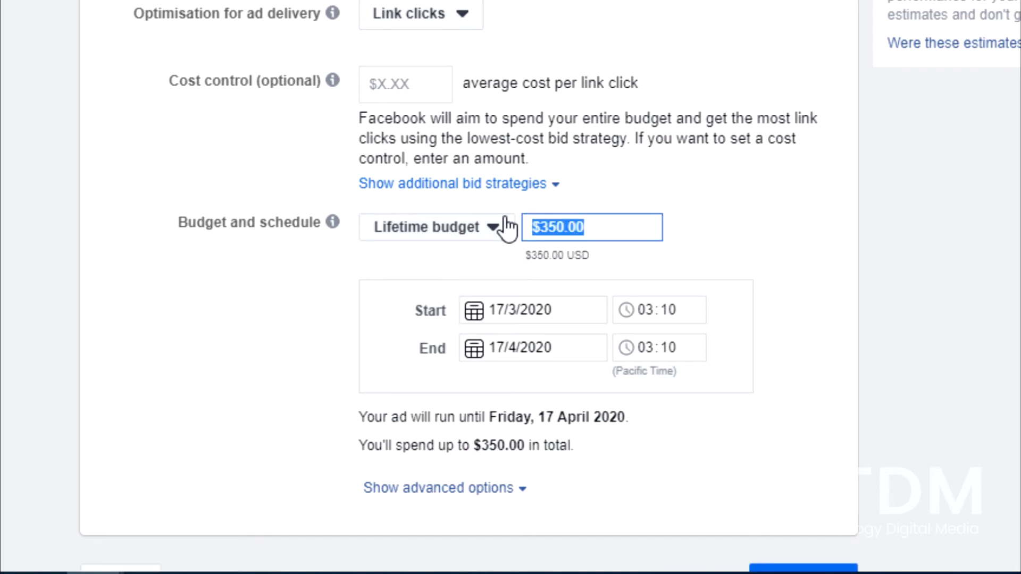
{"action": "type", "text": "5"}
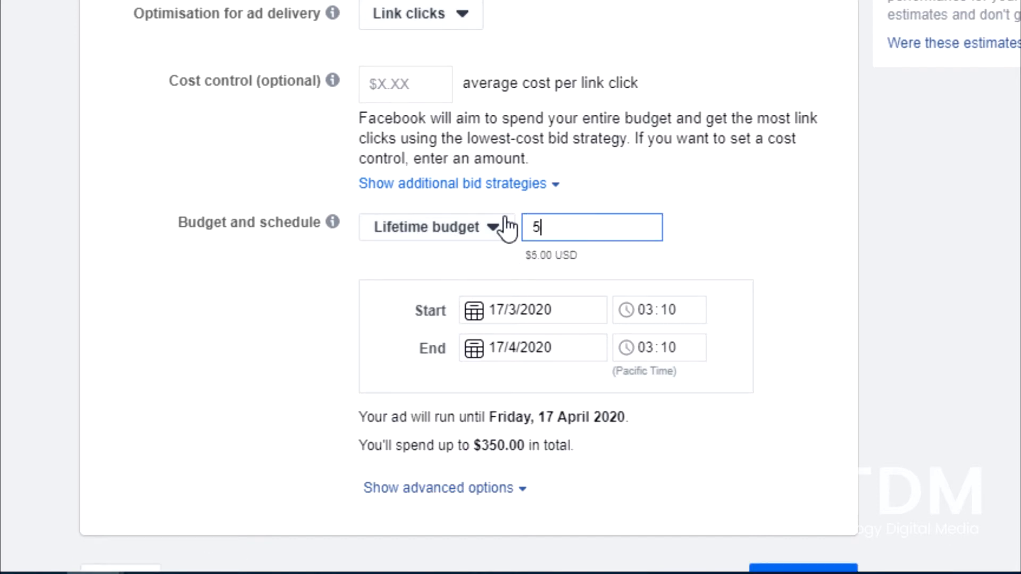
Set the ad set's end date to 18/3/2020 and continue to the ad settings
{"action": "left_click", "coordinate": [496, 346]}
{"action": "left_click", "coordinate": [487, 83]}
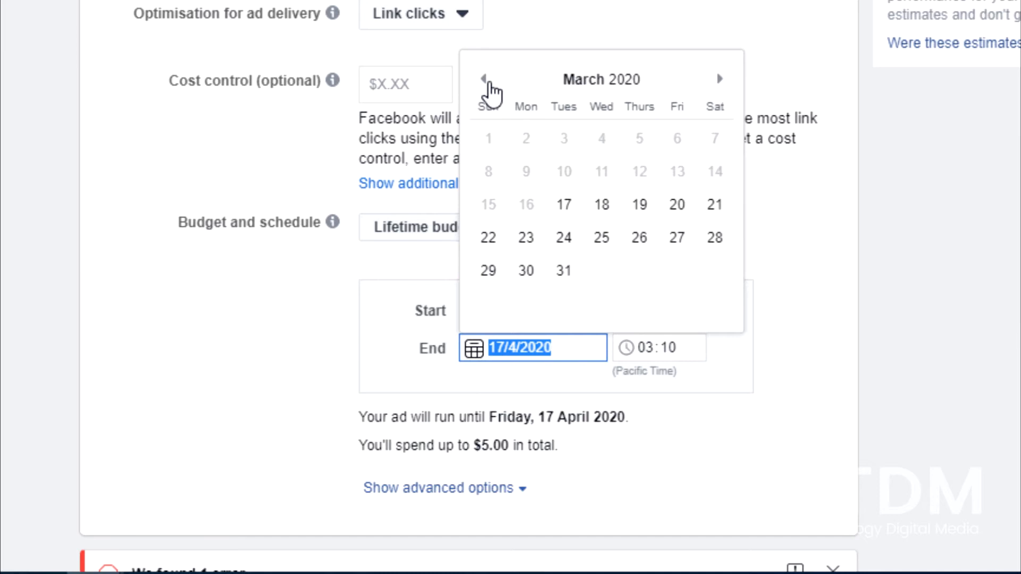
{"action": "left_click", "coordinate": [602, 206]}
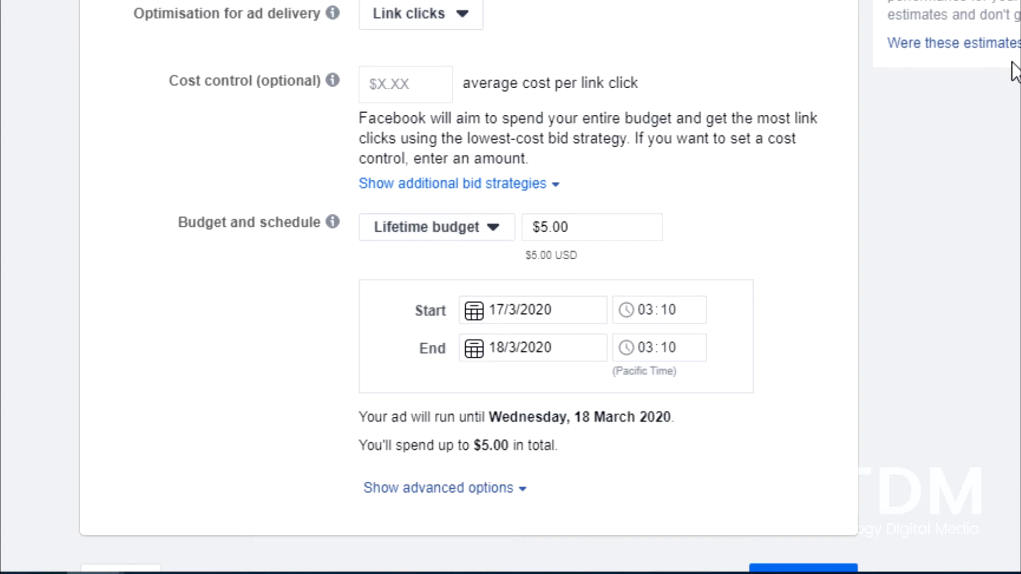
{"action": "scroll", "coordinate": [996, 64], "scroll_direction": "down", "scroll_amount": 1}
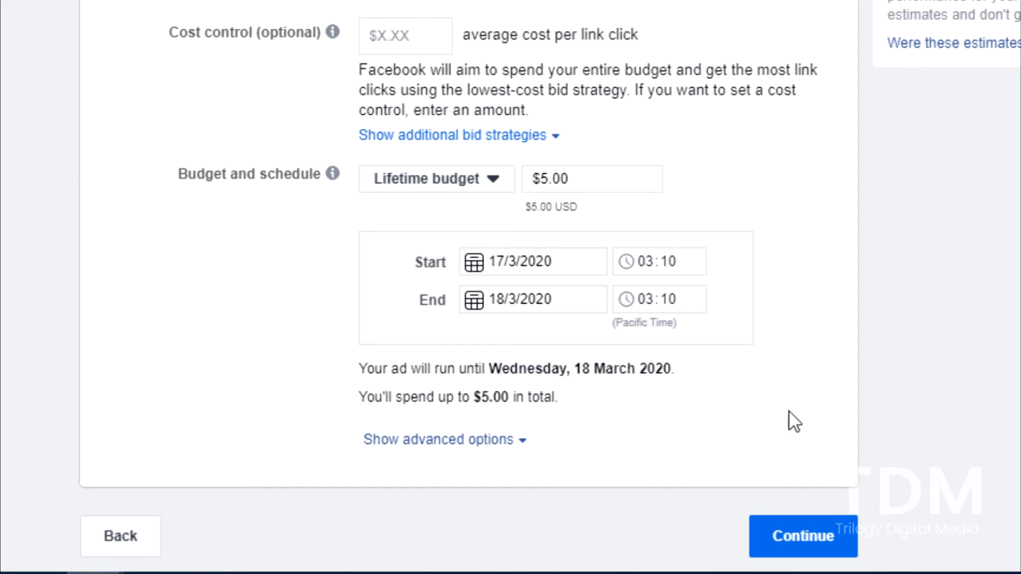
{"action": "left_click", "coordinate": [848, 537]}
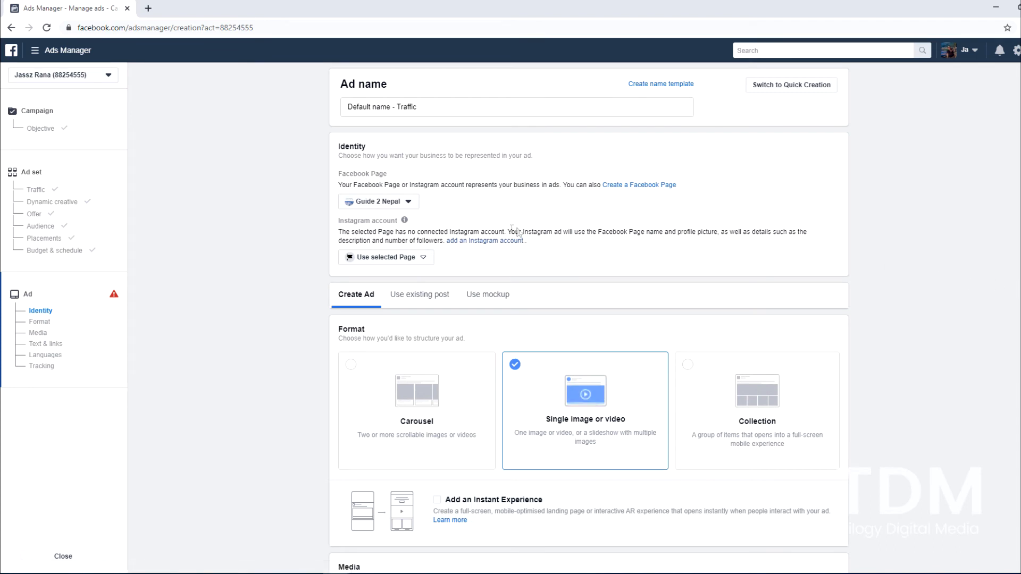
{"action": "left_click", "coordinate": [416, 205]}
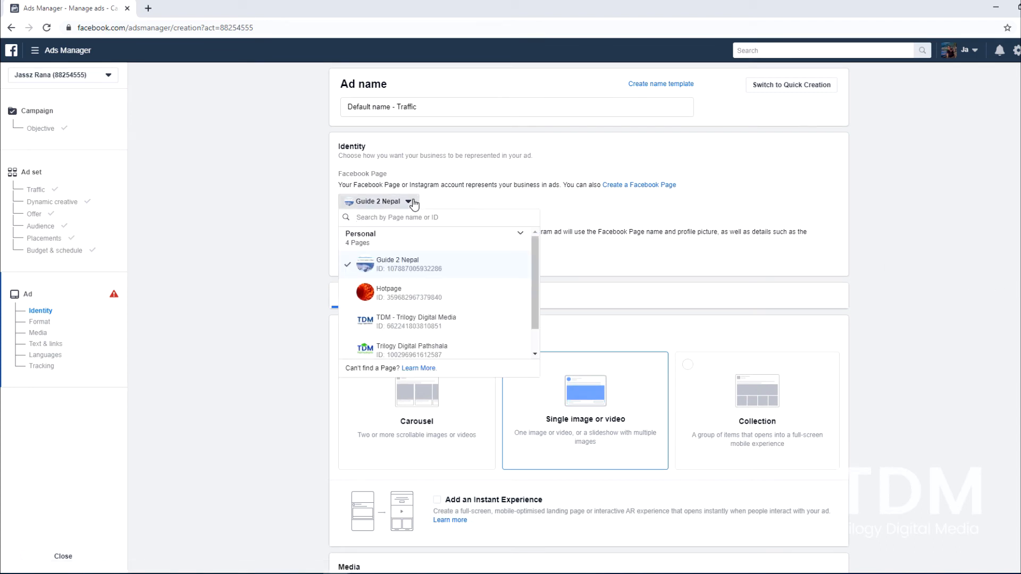
{"action": "scroll", "coordinate": [467, 300], "scroll_direction": "down", "scroll_amount": 1}
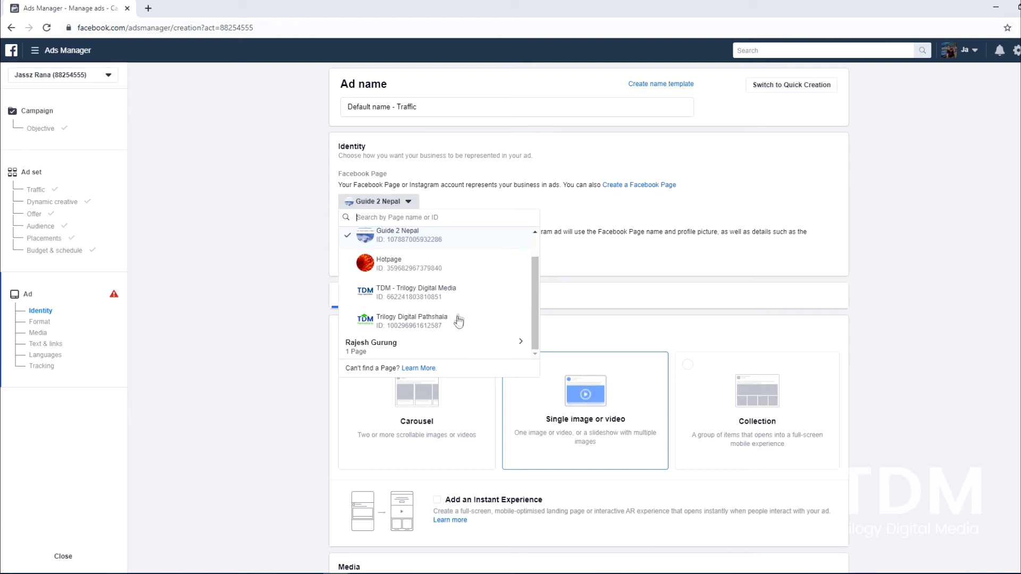
{"action": "left_click", "coordinate": [277, 286]}
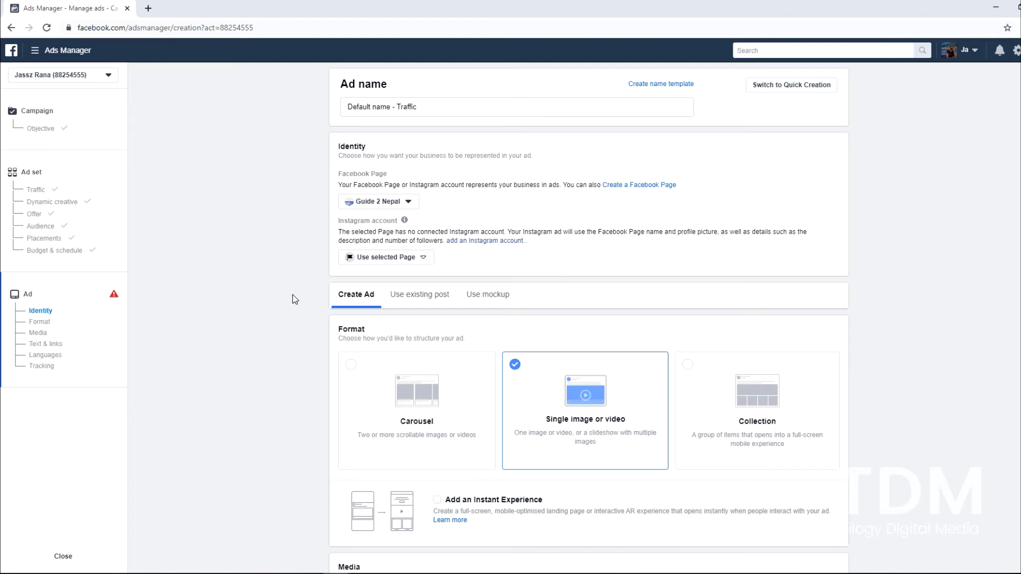
Switch the ad to using an existing post and open the Post ID entry field
{"action": "scroll", "coordinate": [292, 295], "scroll_direction": "down", "scroll_amount": 2}
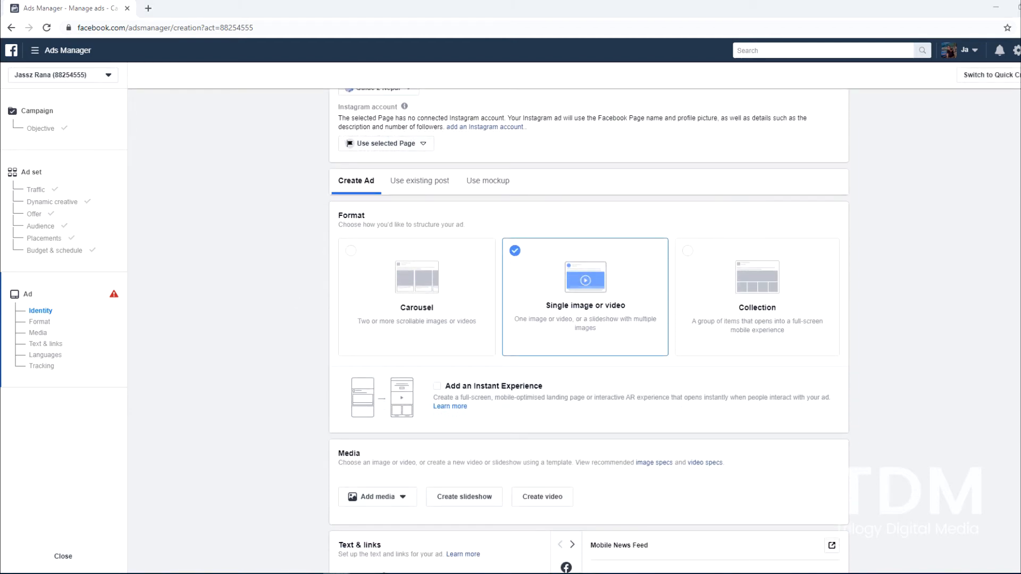
{"action": "left_click", "coordinate": [423, 185]}
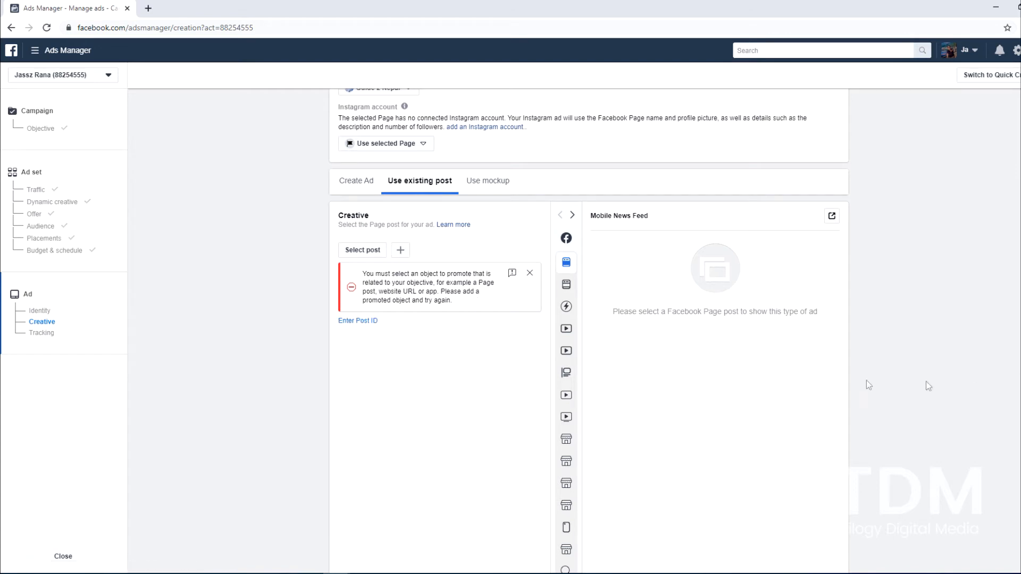
{"action": "left_click", "coordinate": [367, 322]}
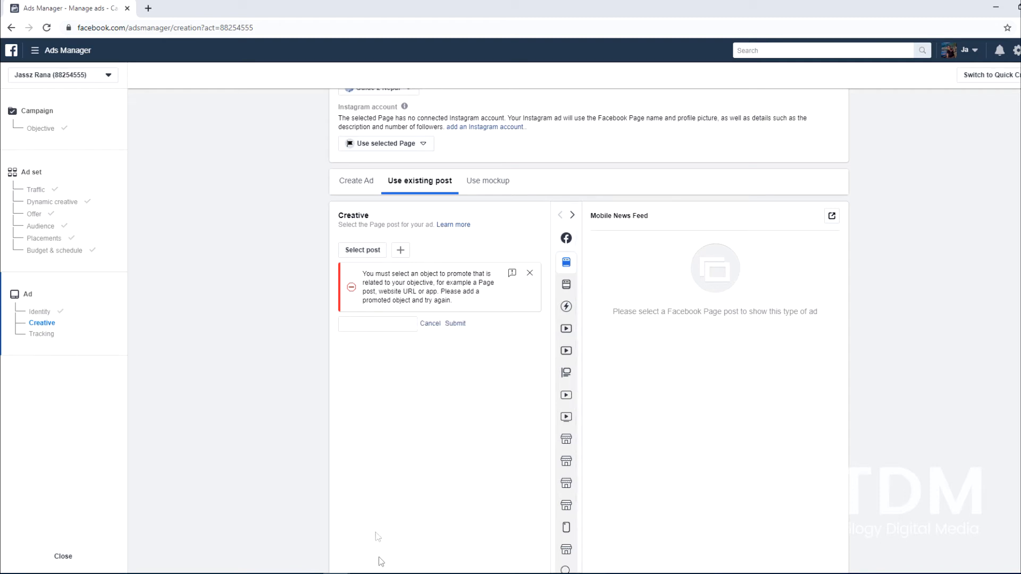
Switch to the Word document and copy the post ID below the digital-marketing-training URL
{"action": "key", "text": "alt+Tab"}
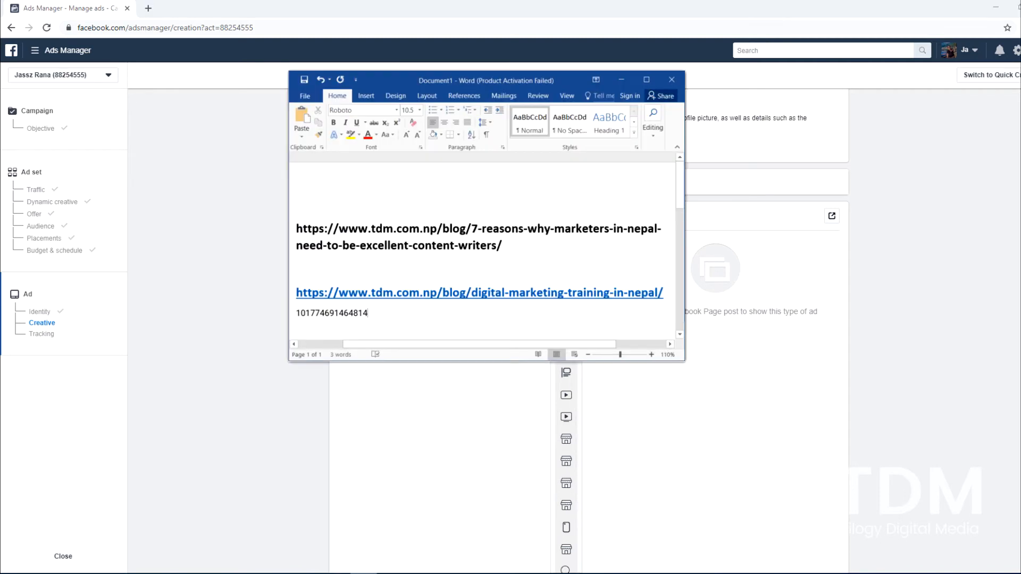
{"action": "double_click", "coordinate": [345, 314]}
{"action": "right_click", "coordinate": [347, 319]}
{"action": "left_click", "coordinate": [372, 333]}
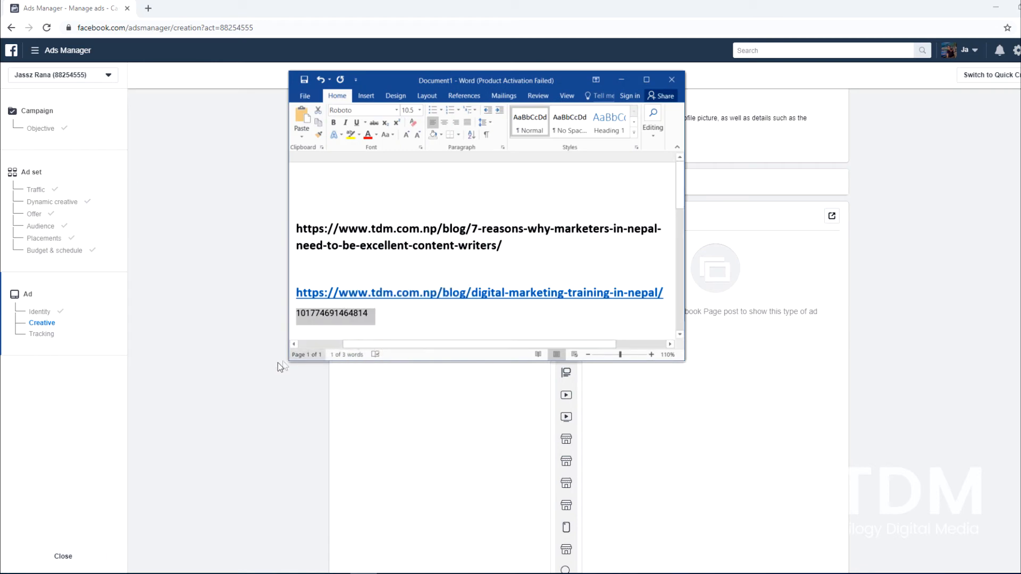
Switch back to Ads Manager in the browser, paste the copied ID as the ad's Post ID and submit it
{"action": "left_click", "coordinate": [272, 366]}
{"action": "right_click", "coordinate": [375, 377]}
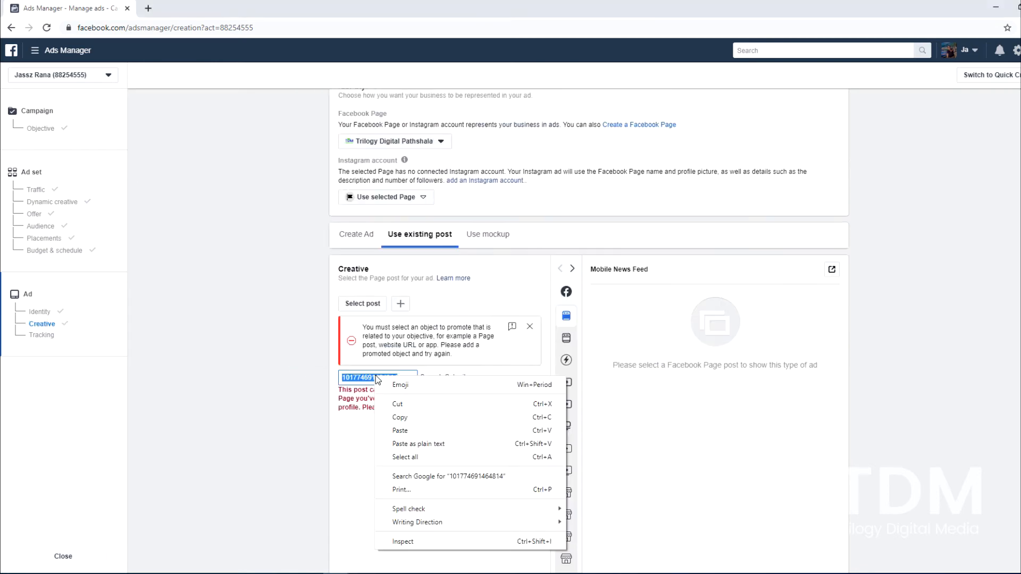
{"action": "left_click", "coordinate": [410, 431]}
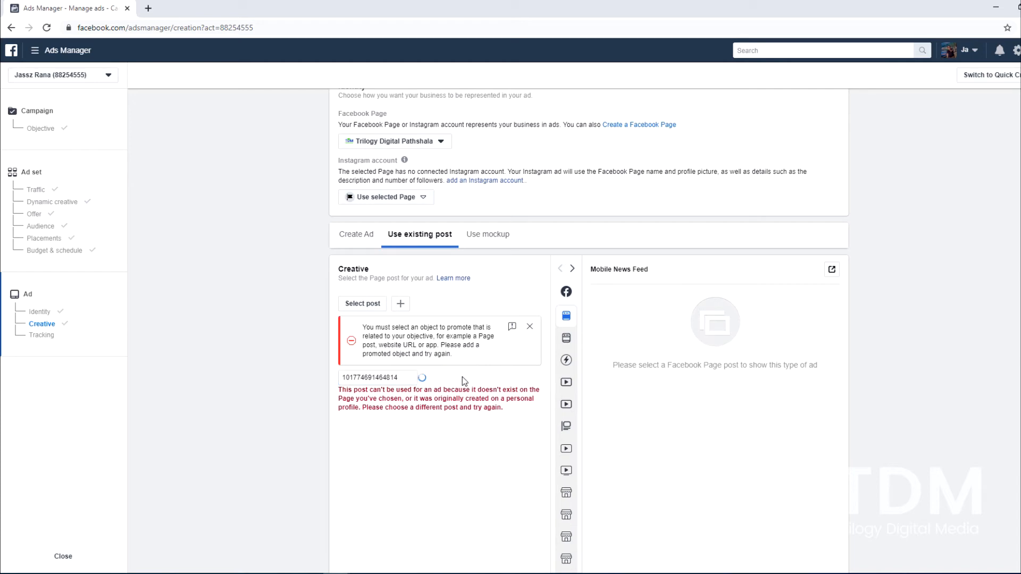
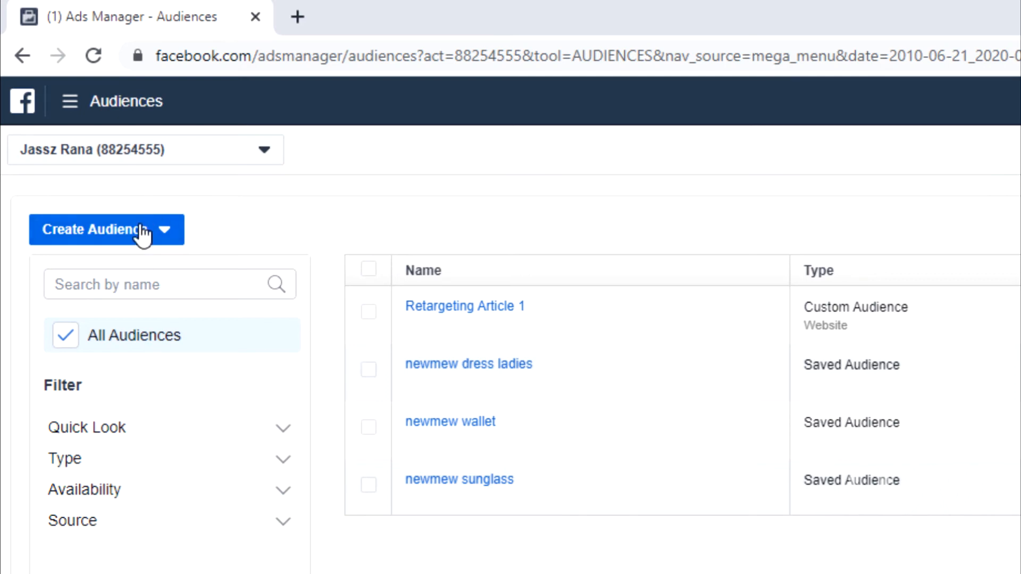
Start a website Custom Audience that includes all website visitors from the past 80 days
{"action": "left_click", "coordinate": [165, 229]}
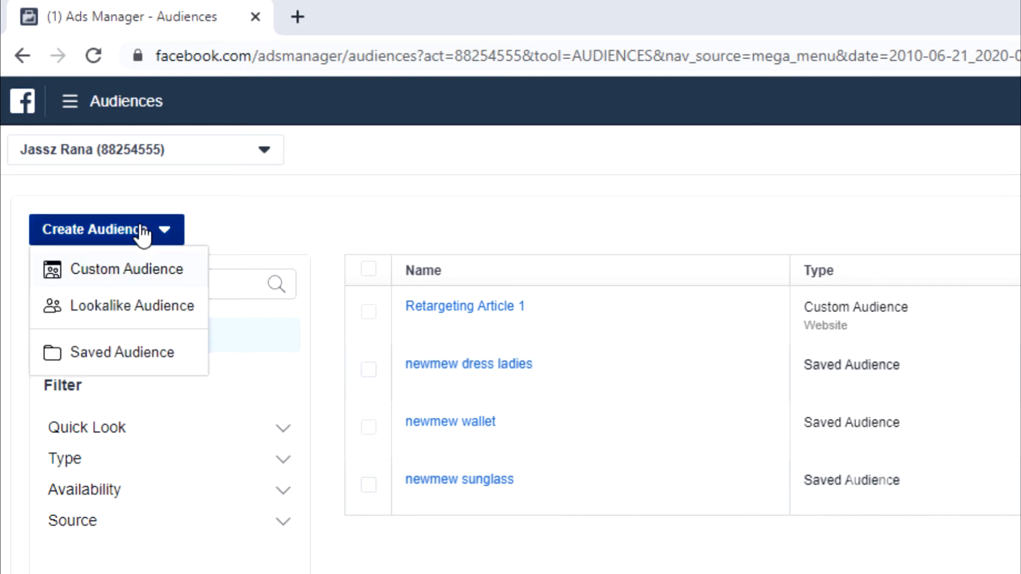
{"action": "left_click", "coordinate": [181, 279]}
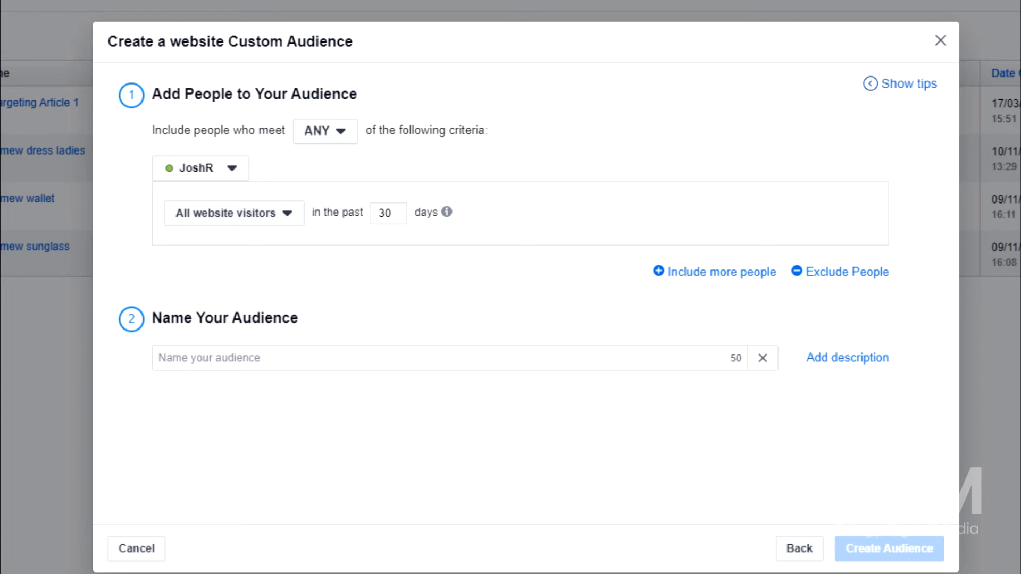
{"action": "left_click", "coordinate": [288, 220]}
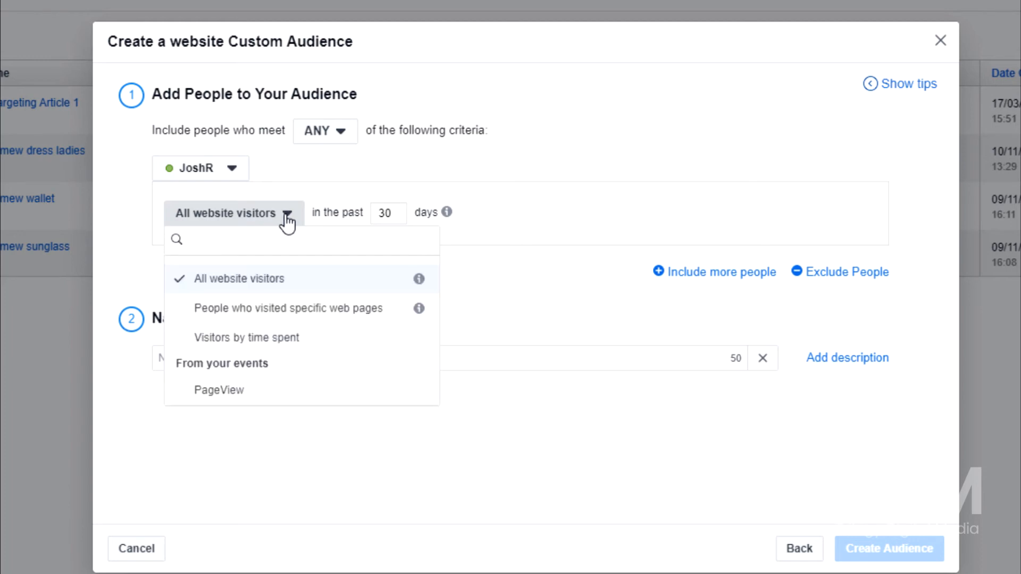
{"action": "left_click", "coordinate": [316, 289]}
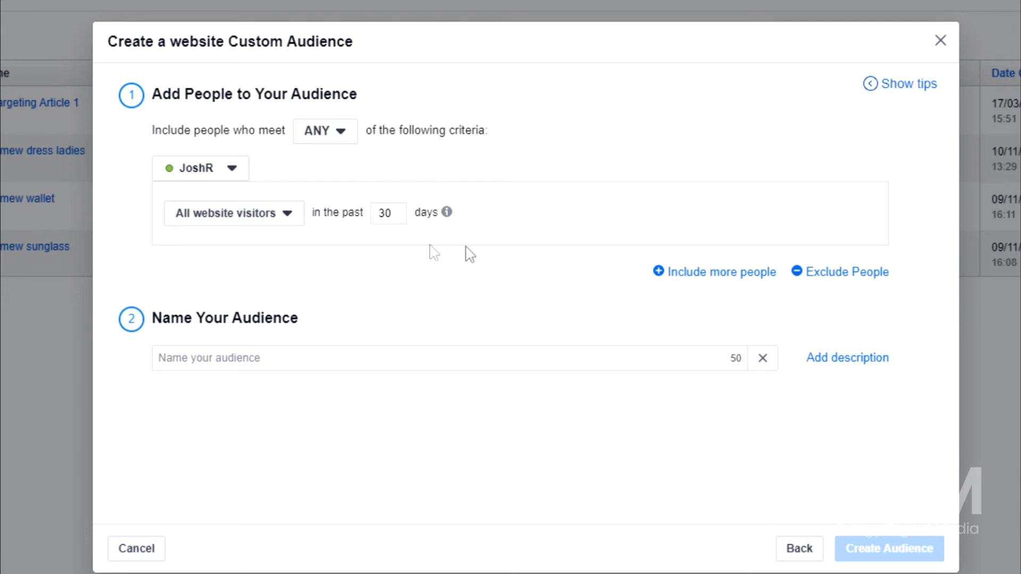
{"action": "double_click", "coordinate": [386, 212]}
{"action": "type", "text": "80"}
Name the audience "Website Visit - 80 days", create it and close the follow-up dialog
{"action": "left_click", "coordinate": [233, 358]}
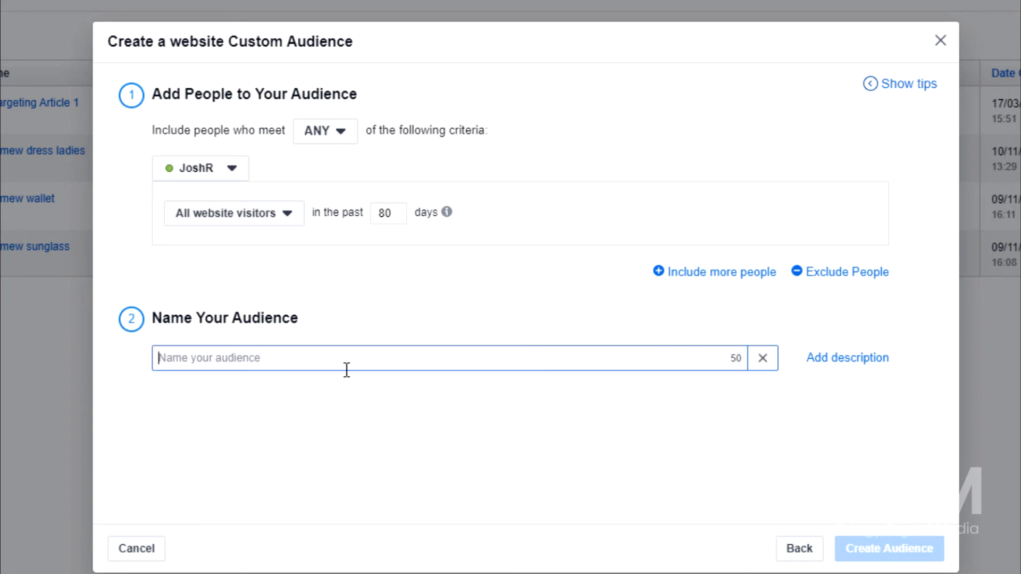
{"action": "type", "text": "Website Visit - 80 days"}
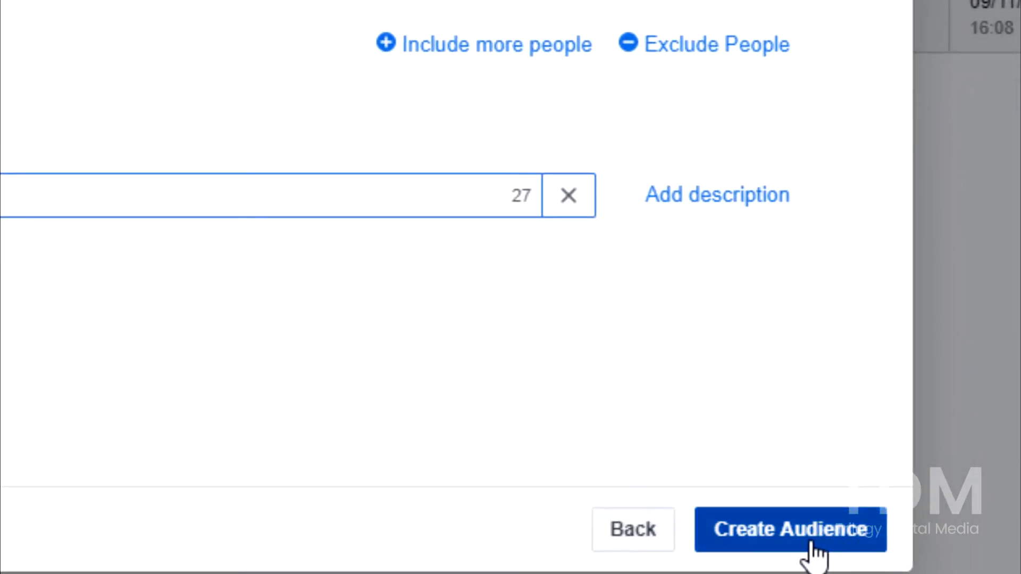
{"action": "left_click", "coordinate": [811, 543]}
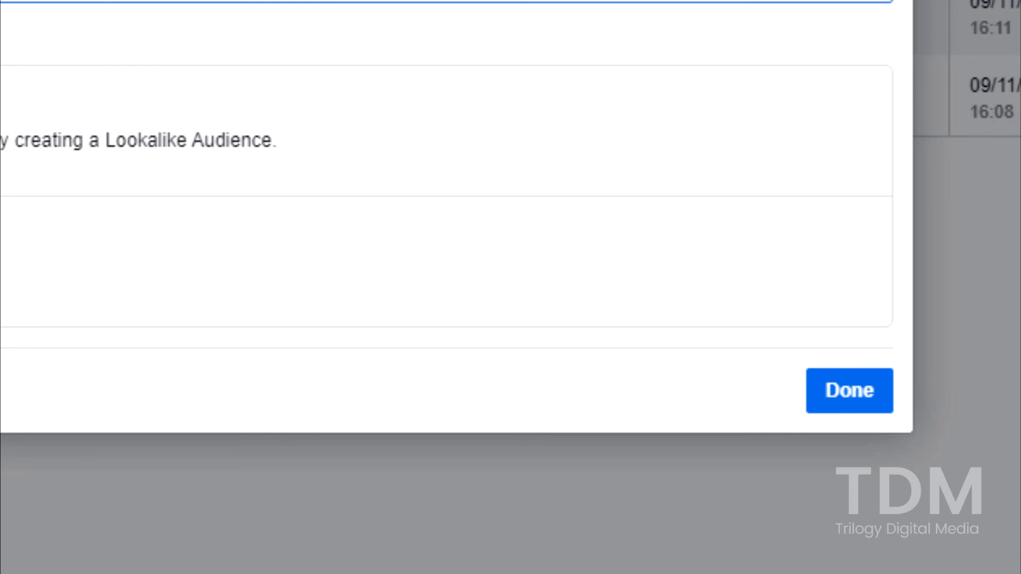
{"action": "left_click", "coordinate": [847, 402]}
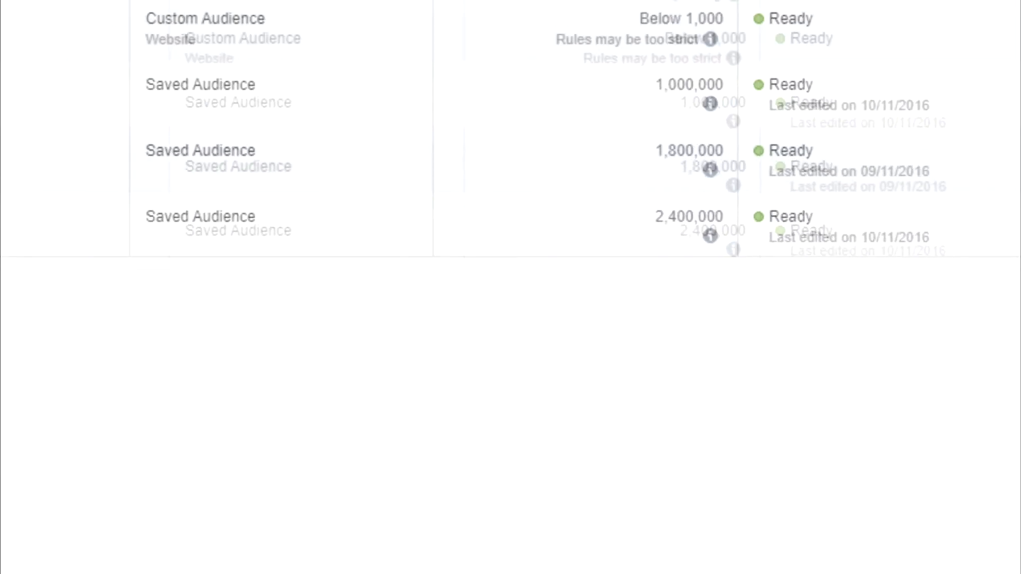
Return to the Ads Manager campaigns and start a new campaign with the Engagement objective set to Page Likes
{"action": "mouse_move", "coordinate": [163, 113]}
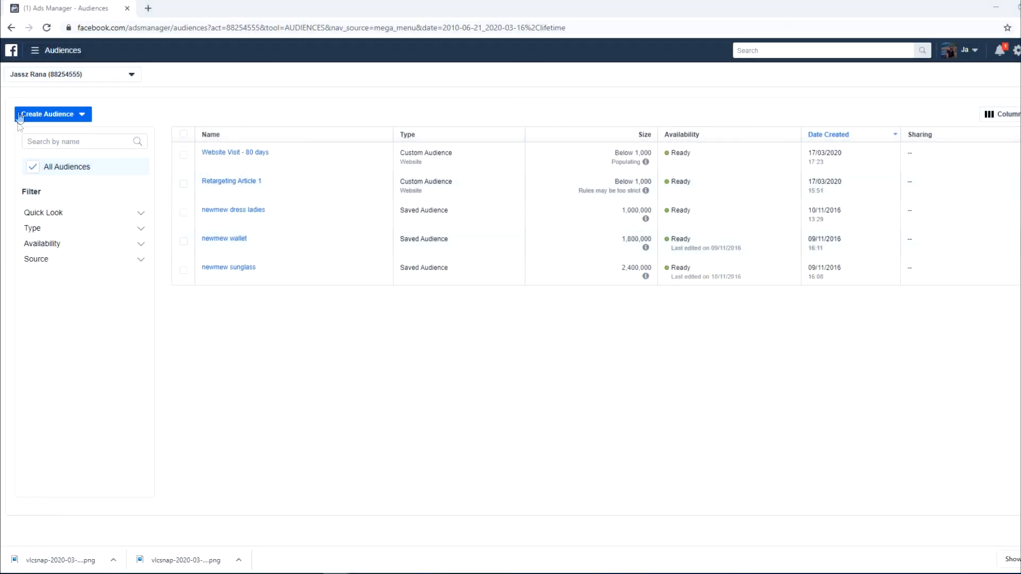
{"action": "left_click", "coordinate": [12, 28]}
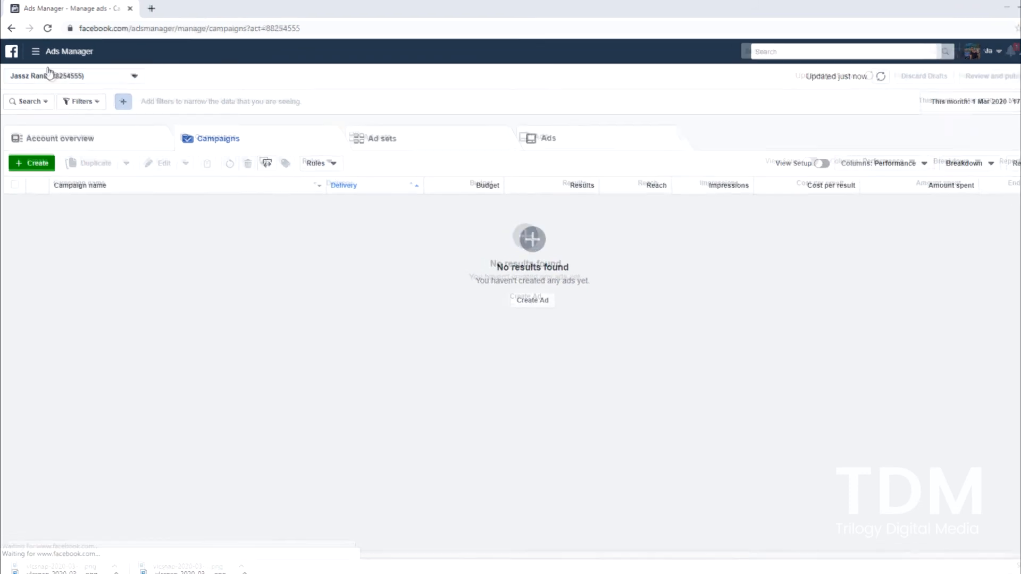
{"action": "left_click", "coordinate": [36, 51]}
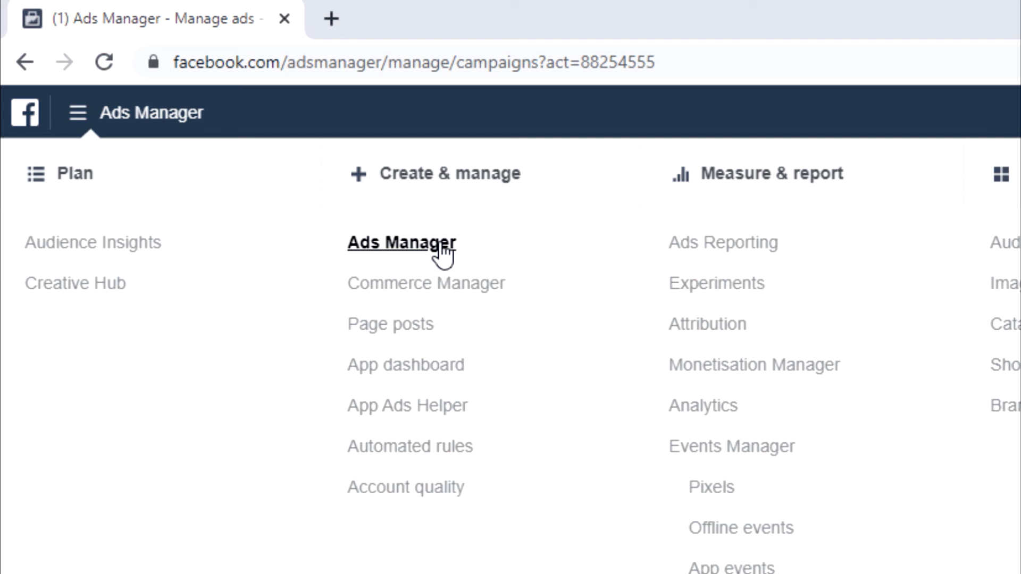
{"action": "left_click", "coordinate": [442, 255]}
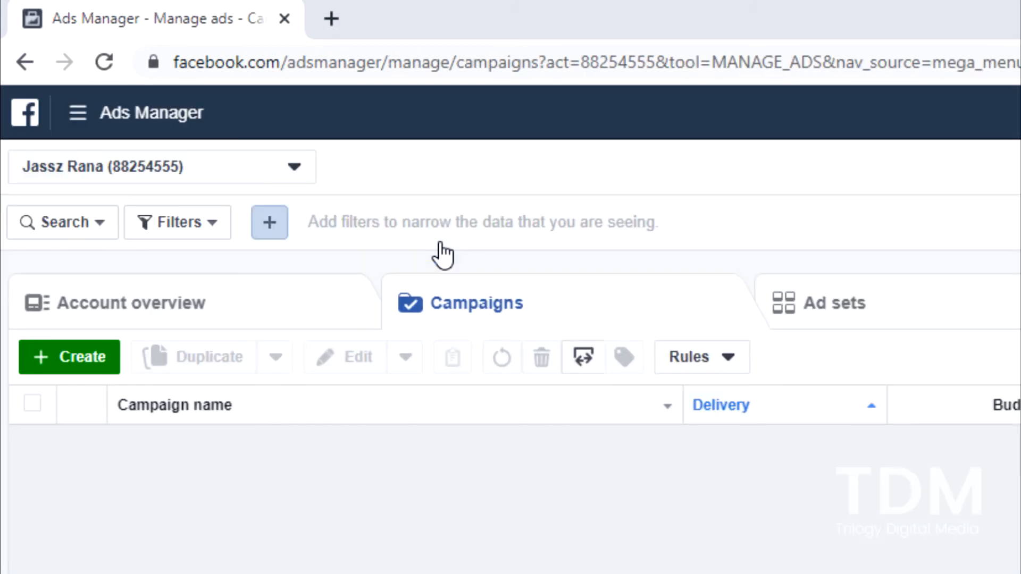
{"action": "left_click", "coordinate": [100, 372]}
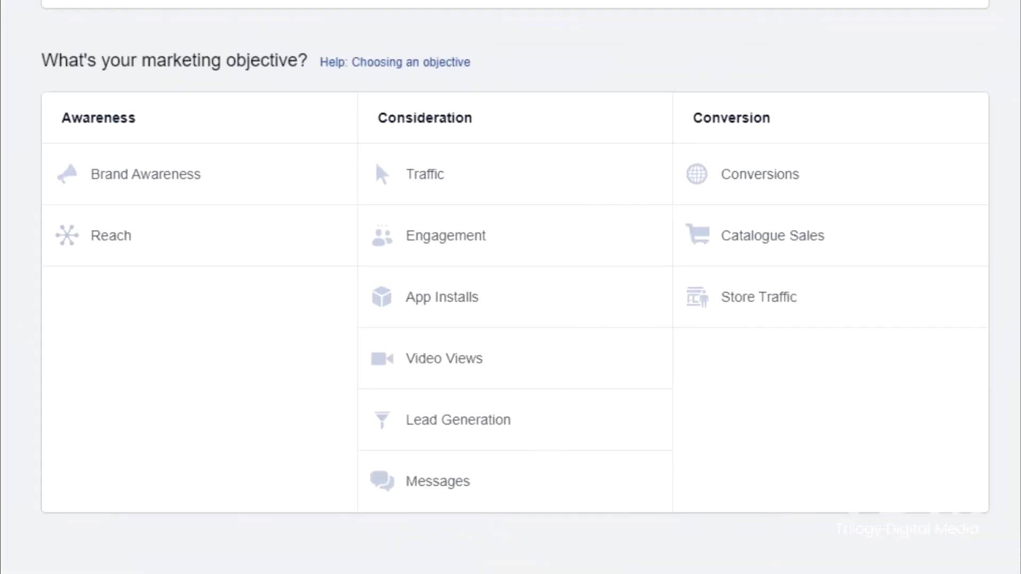
{"action": "left_click", "coordinate": [484, 252]}
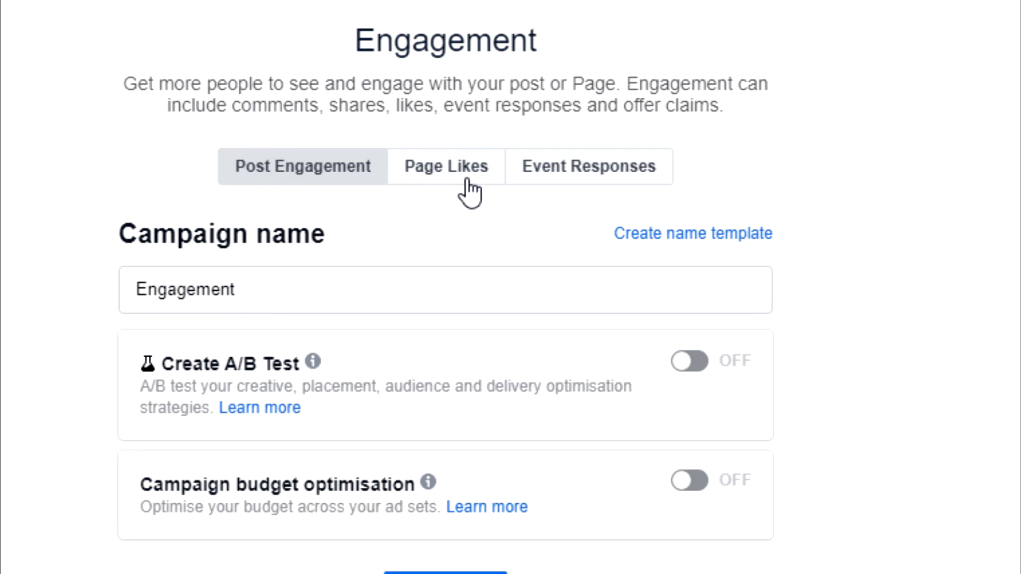
{"action": "left_click", "coordinate": [467, 180]}
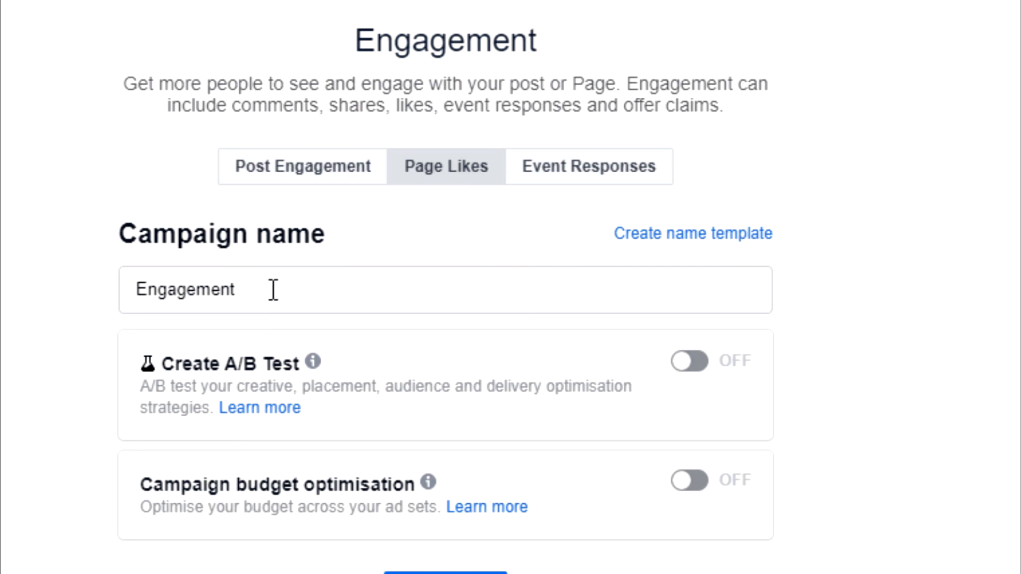
Name the campaign "Retargeting Page likes - 80 days" and continue to the ad set settings
{"action": "left_click_drag", "start_coordinate": [273, 290], "coordinate": [70, 289]}
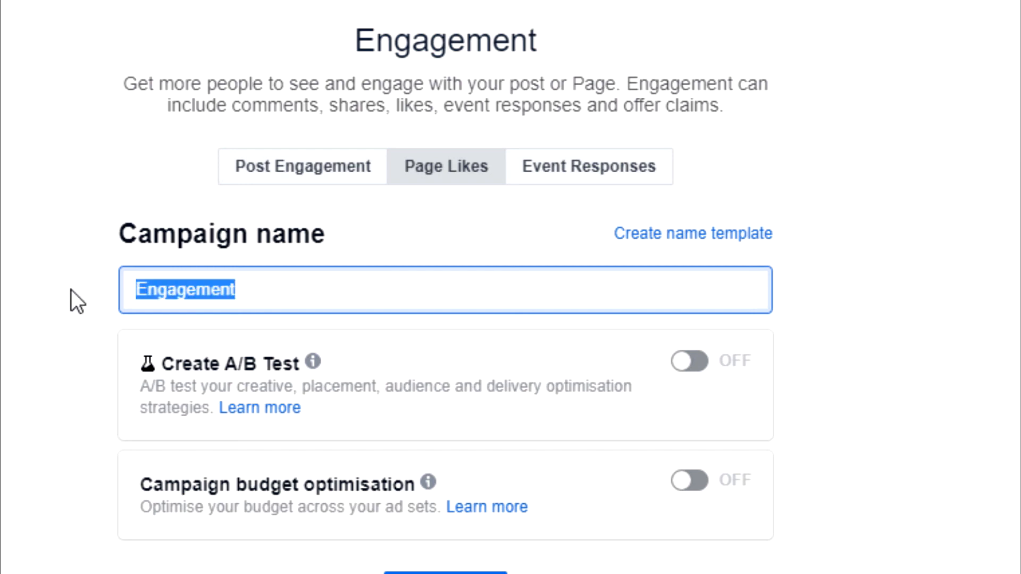
{"action": "type", "text": "Retargeting Page likes - 80 days"}
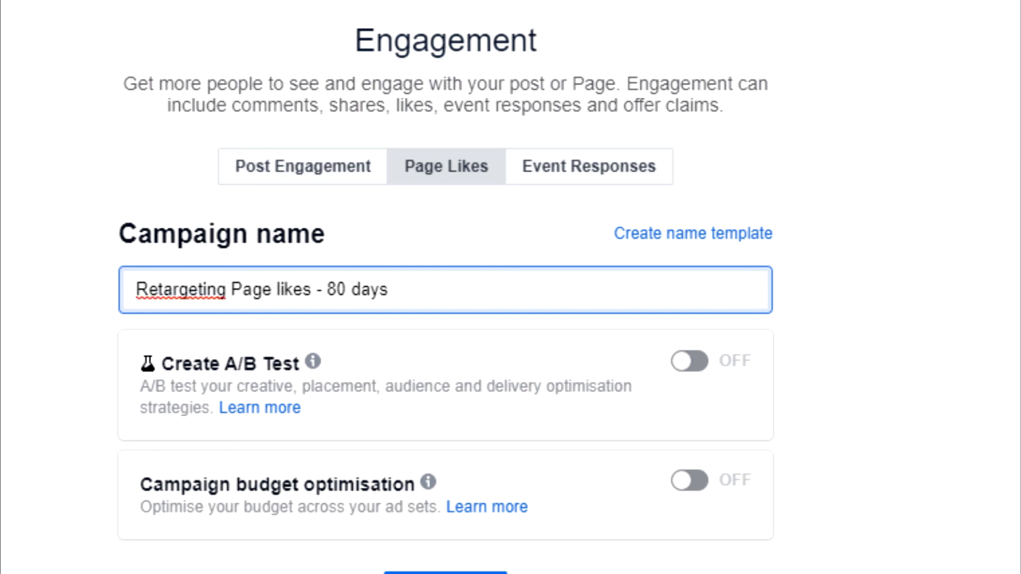
{"action": "key", "text": "Tab"}
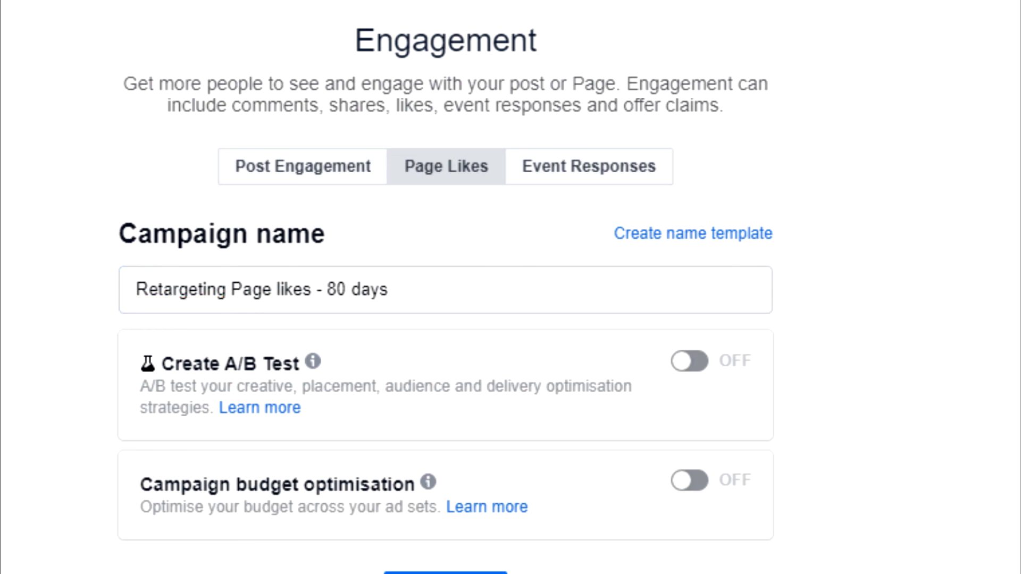
{"action": "left_click_drag", "start_coordinate": [463, 303], "coordinate": [19, 484]}
{"action": "left_click", "coordinate": [495, 485]}
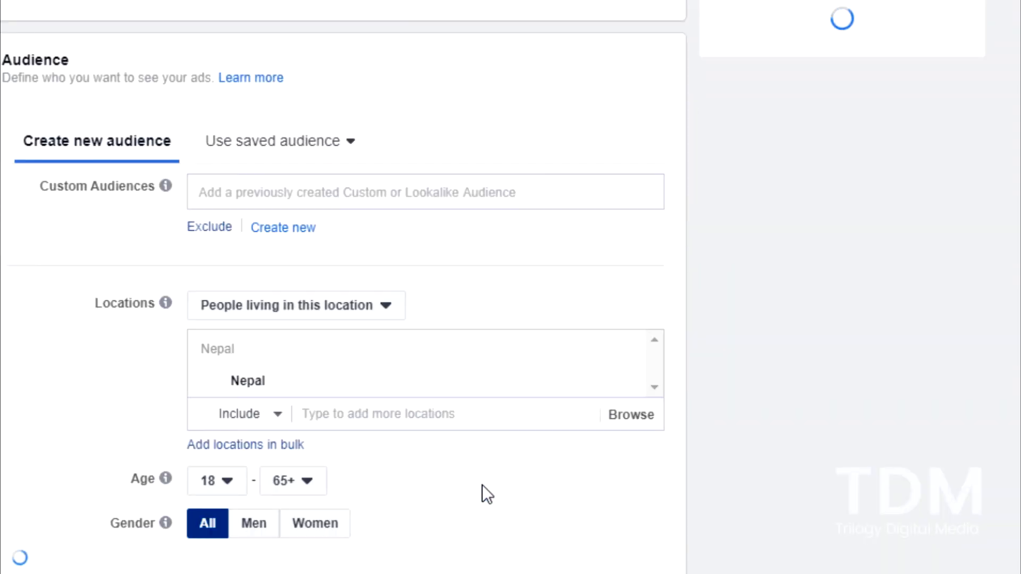
Choose Trilogy Digital Pathshala as the Page to promote and target the "Website Visit - 80 days" custom audience
{"action": "left_click", "coordinate": [342, 148]}
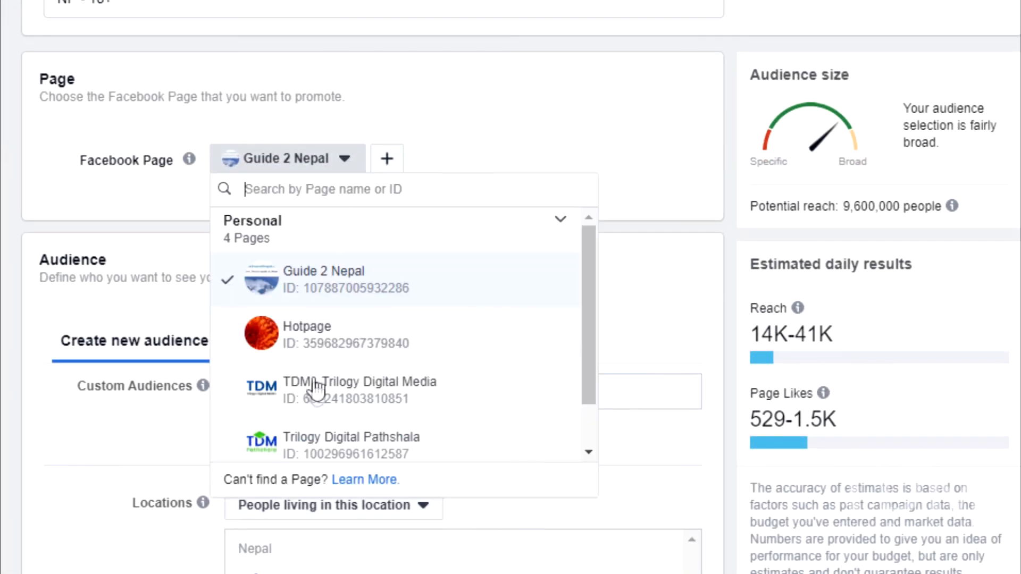
{"action": "left_click", "coordinate": [305, 433]}
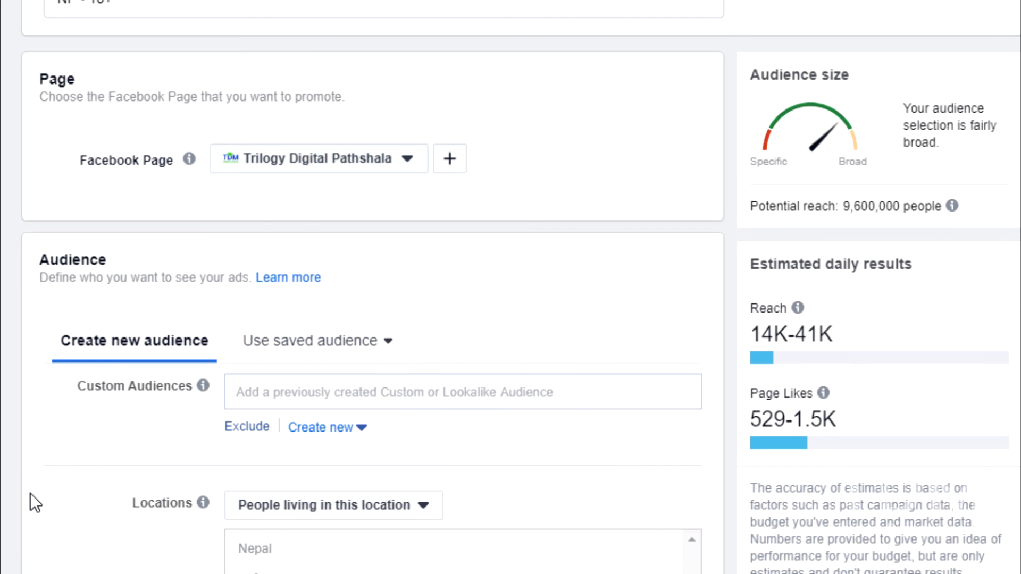
{"action": "left_click_drag", "start_coordinate": [74, 386], "coordinate": [189, 386]}
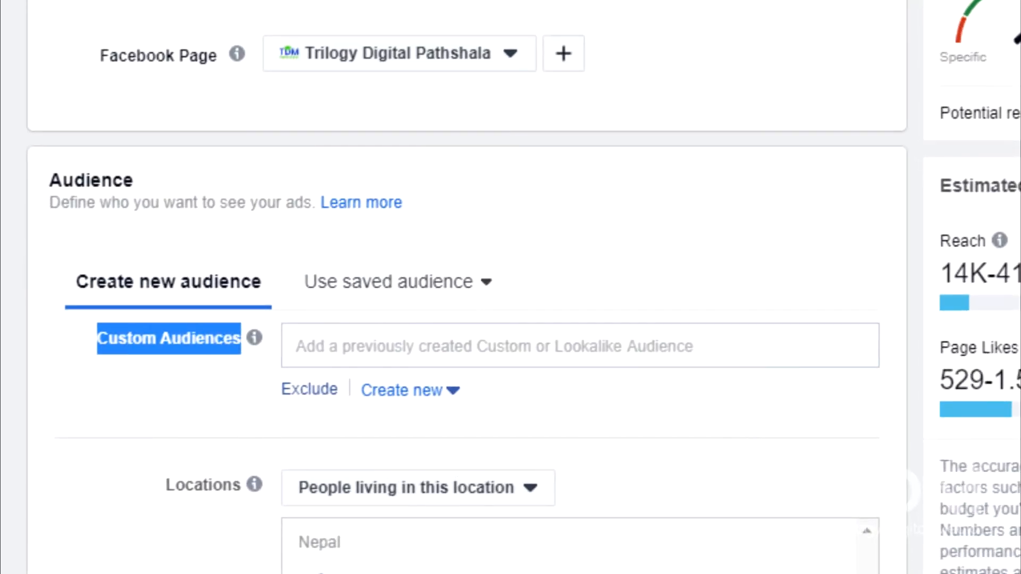
{"action": "left_click", "coordinate": [622, 346]}
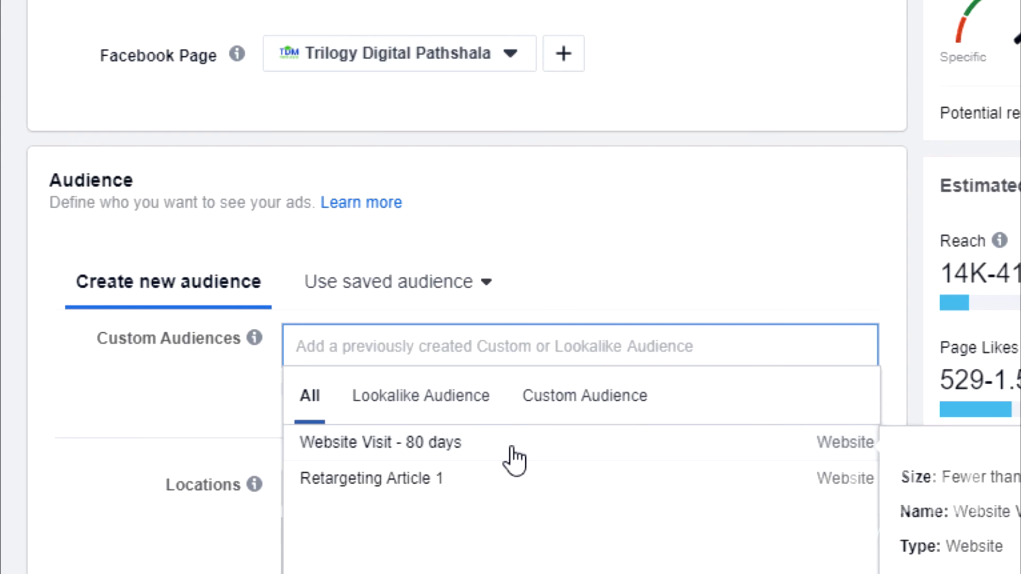
{"action": "left_click", "coordinate": [512, 449]}
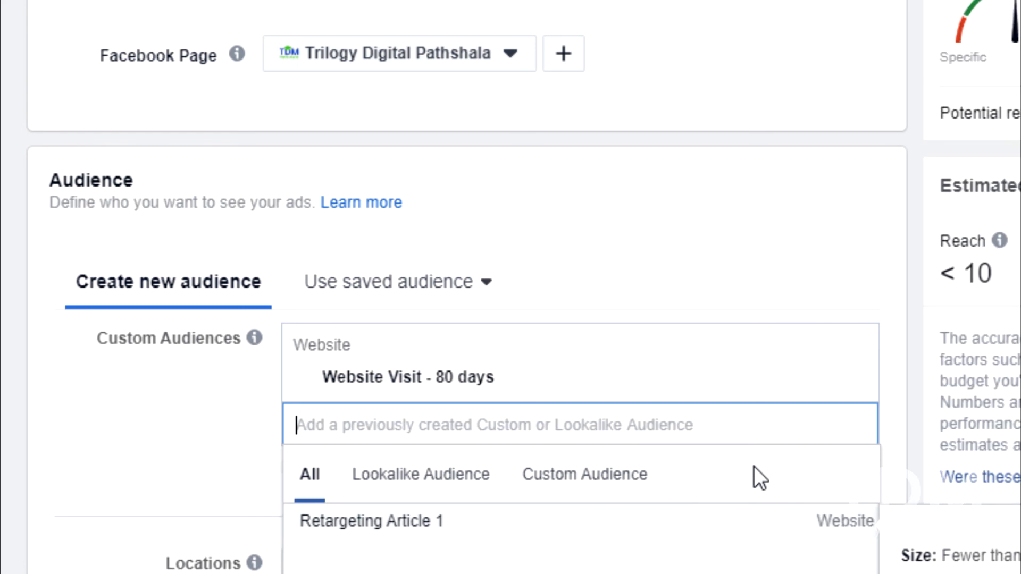
{"action": "left_click", "coordinate": [172, 489]}
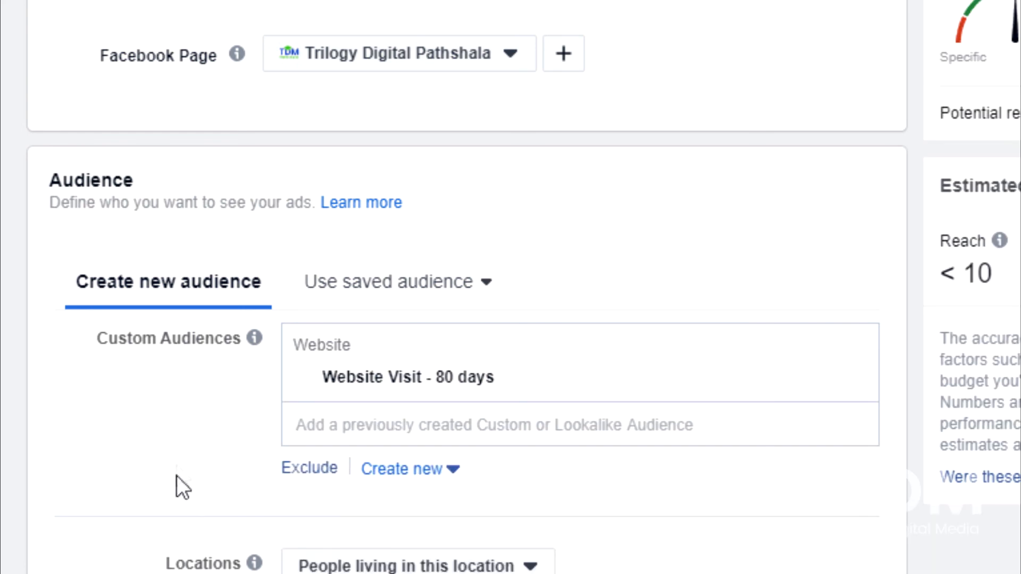
In the ad set's connections, replace Guide 2 Nepal with Trilogy Digital Pathshala as the Page whose likers are excluded
{"action": "scroll", "coordinate": [164, 457], "scroll_direction": "down", "scroll_amount": 8}
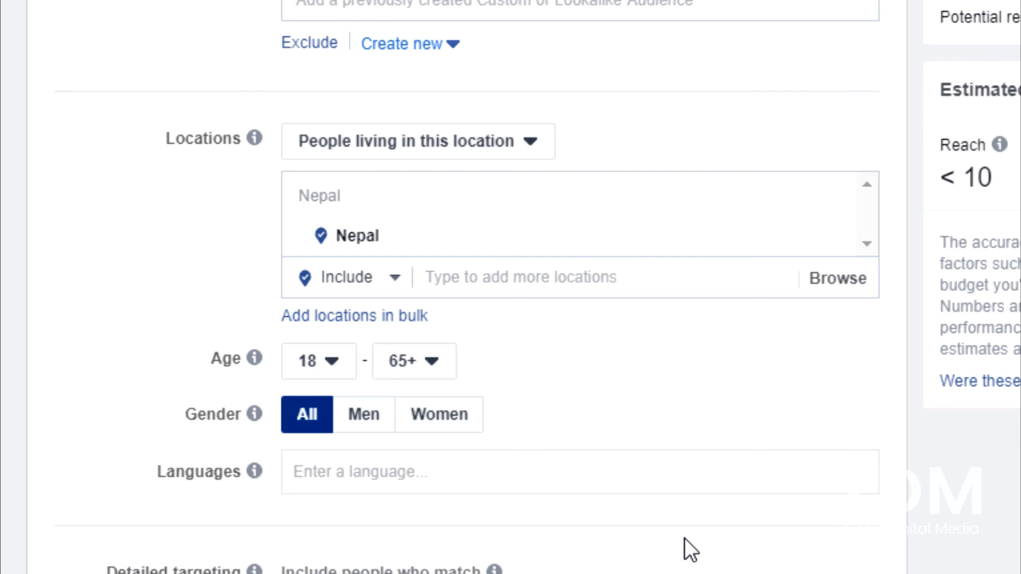
{"action": "scroll", "coordinate": [686, 510], "scroll_direction": "down", "scroll_amount": 10}
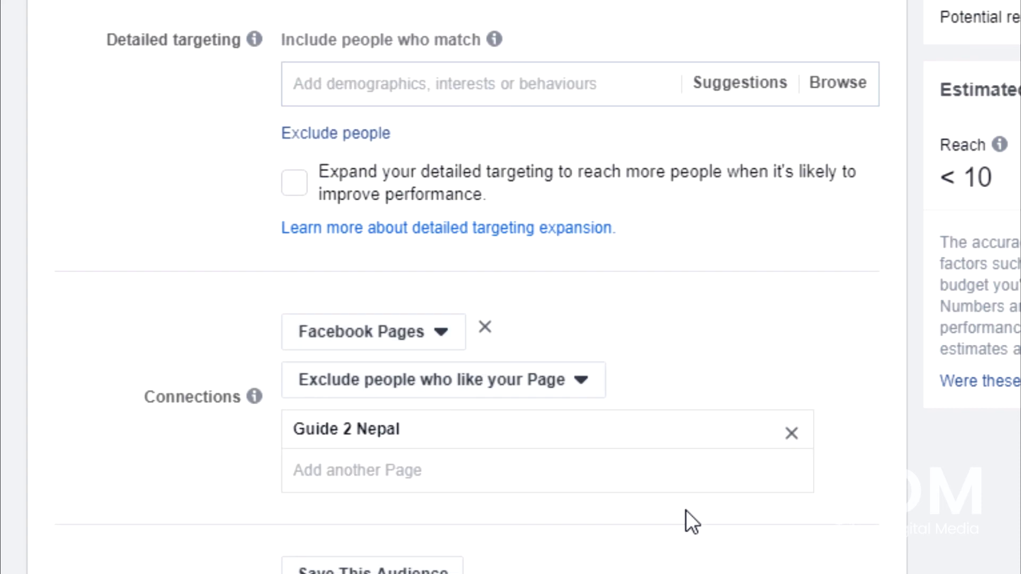
{"action": "scroll", "coordinate": [686, 511], "scroll_direction": "down", "scroll_amount": 3}
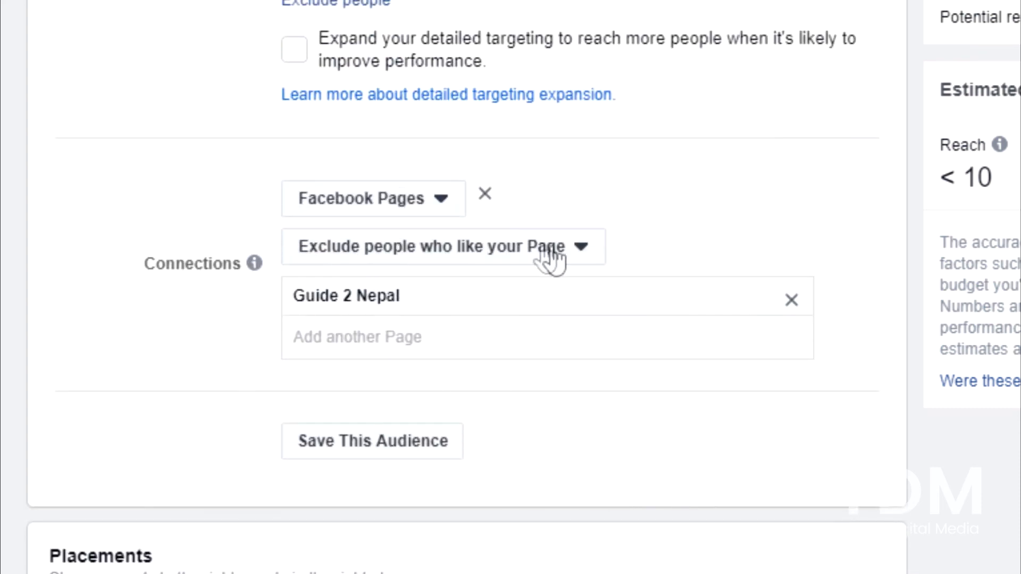
{"action": "left_click", "coordinate": [580, 249]}
{"action": "left_click", "coordinate": [579, 250]}
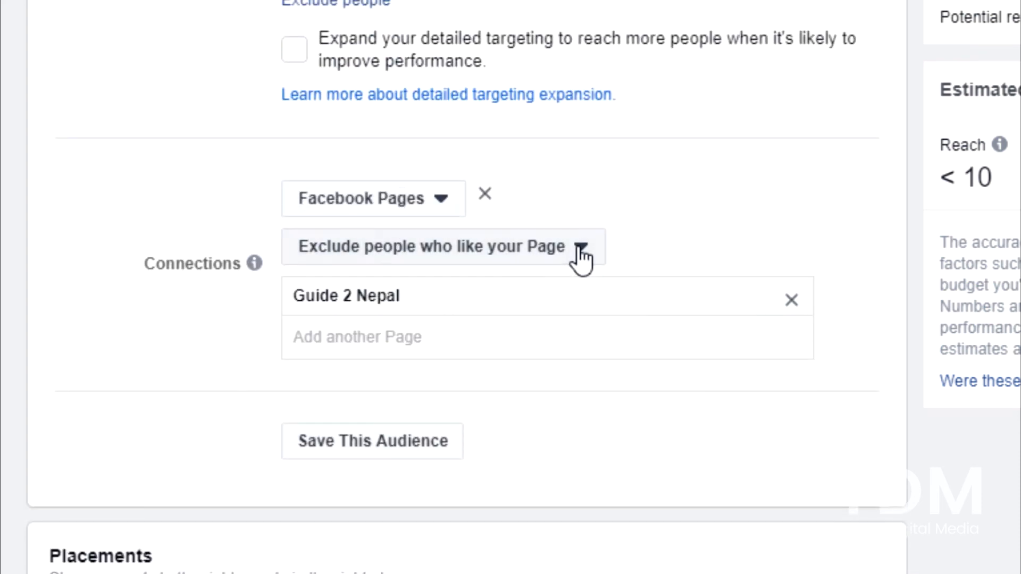
{"action": "left_click", "coordinate": [792, 301]}
{"action": "left_click", "coordinate": [585, 309]}
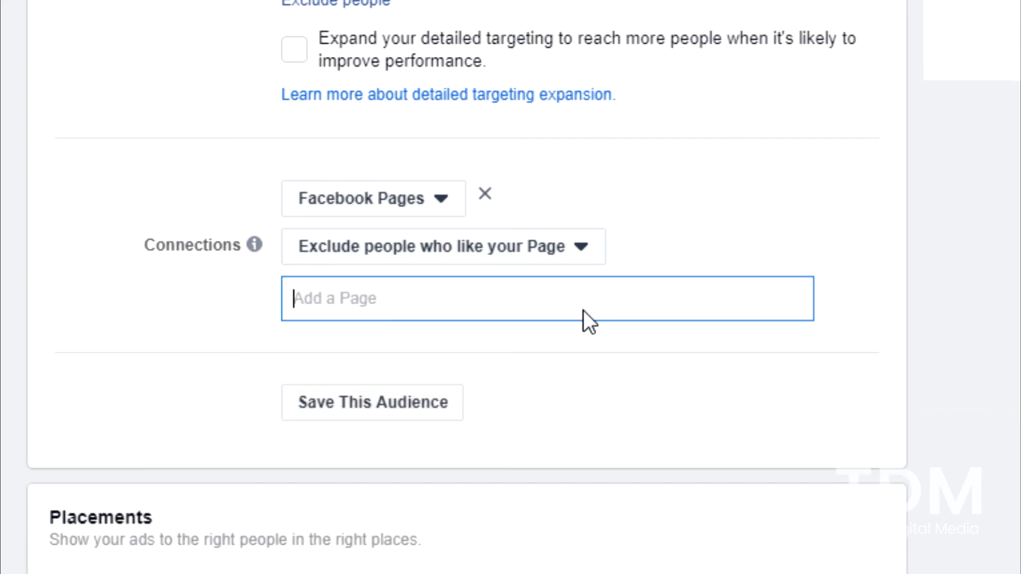
{"action": "type", "text": "tr"}
{"action": "left_click", "coordinate": [428, 341]}
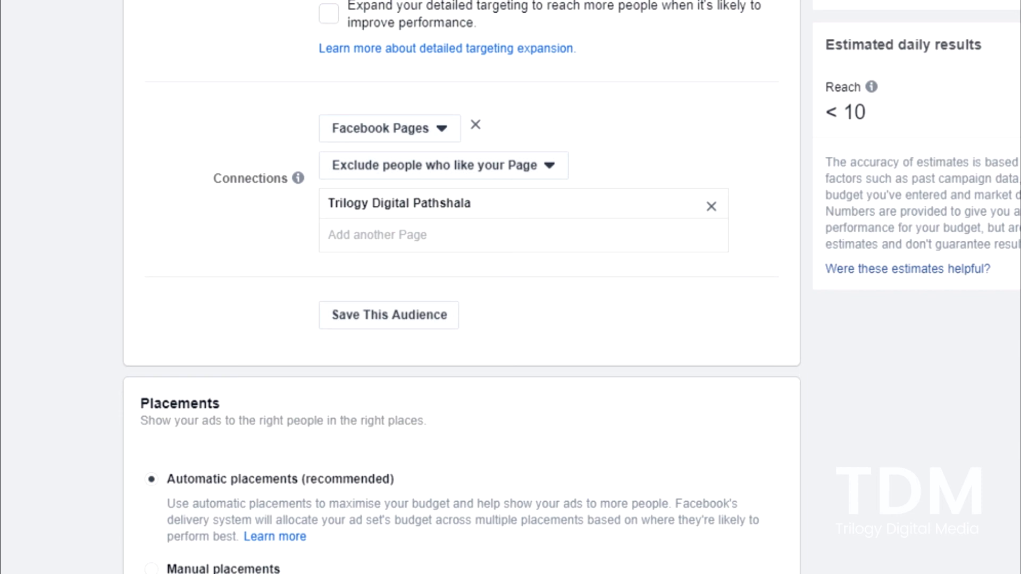
Switch the ad set to a lifetime budget of $5
{"action": "scroll", "coordinate": [462, 287], "scroll_direction": "down", "scroll_amount": 10}
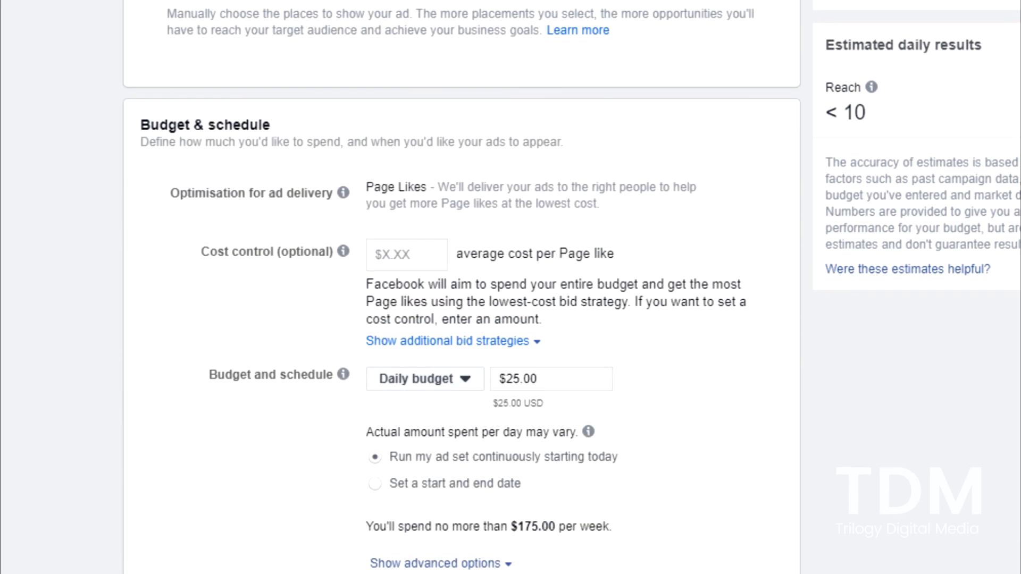
{"action": "left_click", "coordinate": [429, 381]}
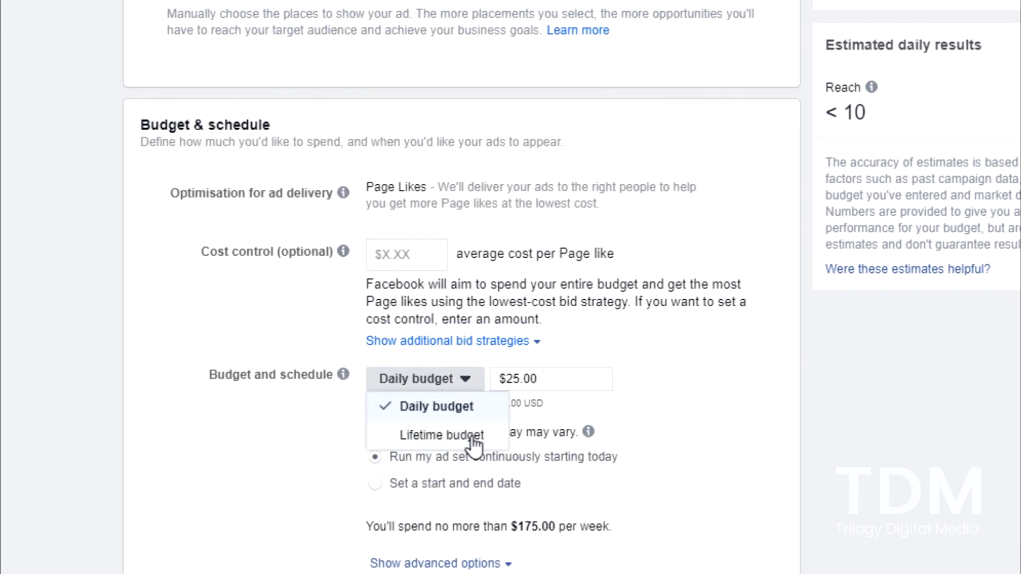
{"action": "left_click", "coordinate": [434, 442]}
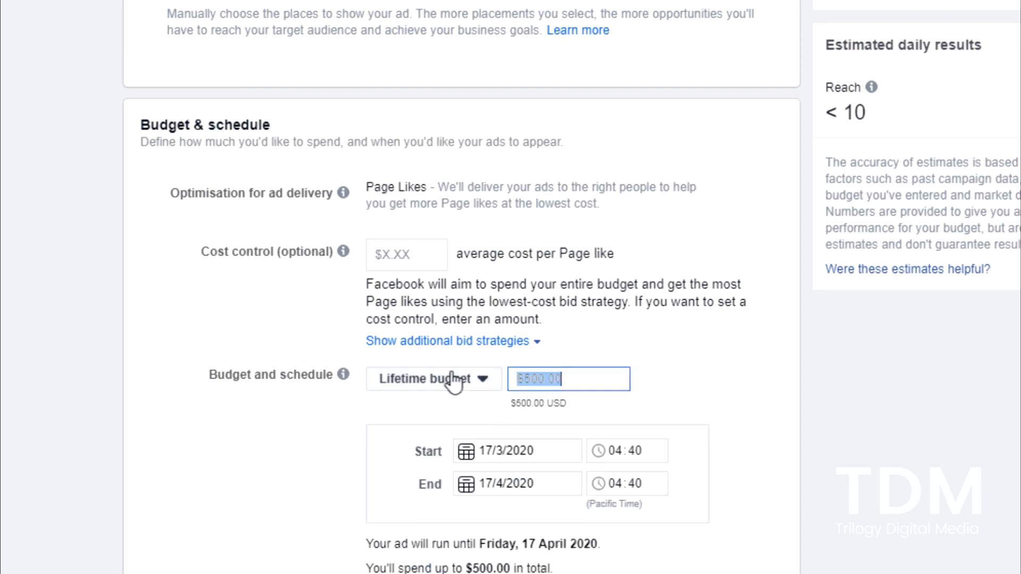
{"action": "type", "text": "5"}
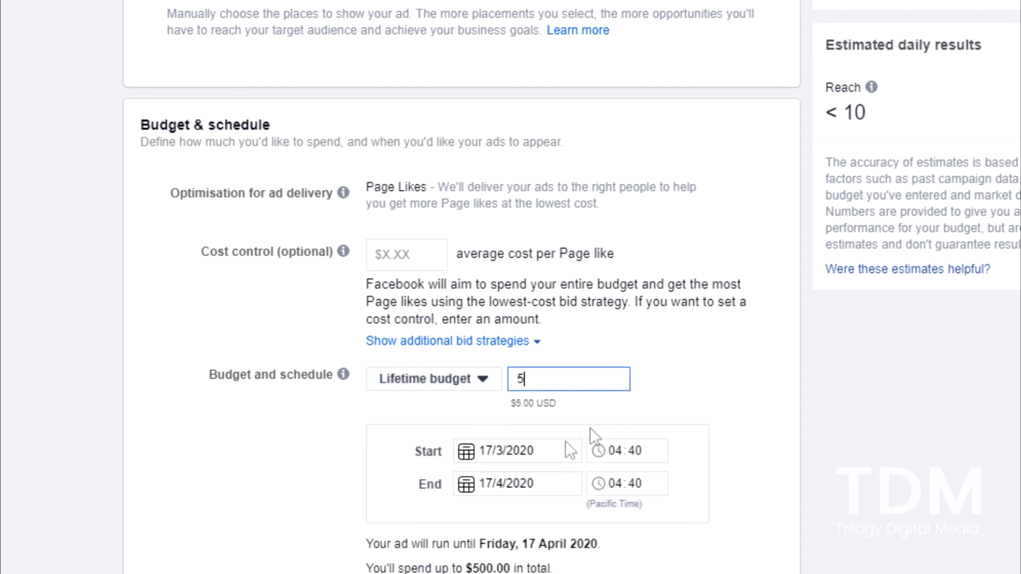
Set the ad set's end date to 18/3/2020 and continue to the ad creation settings
{"action": "left_click", "coordinate": [513, 483]}
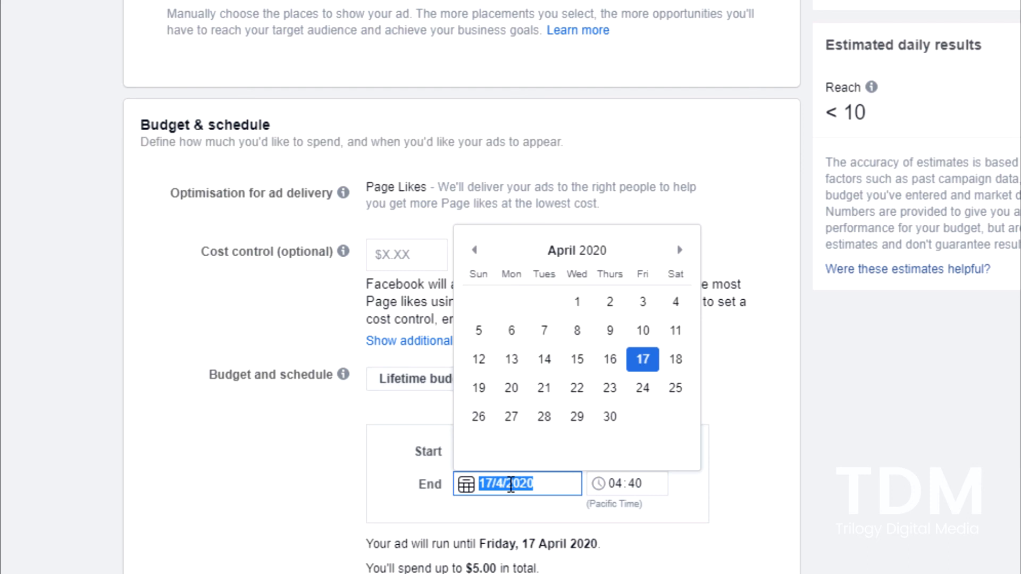
{"action": "left_click", "coordinate": [475, 252]}
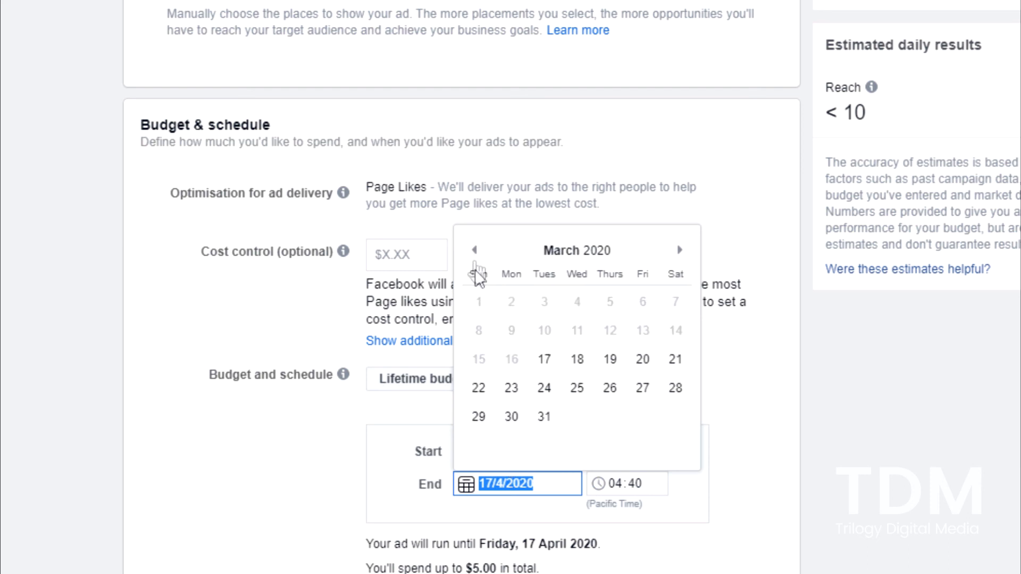
{"action": "left_click", "coordinate": [582, 360]}
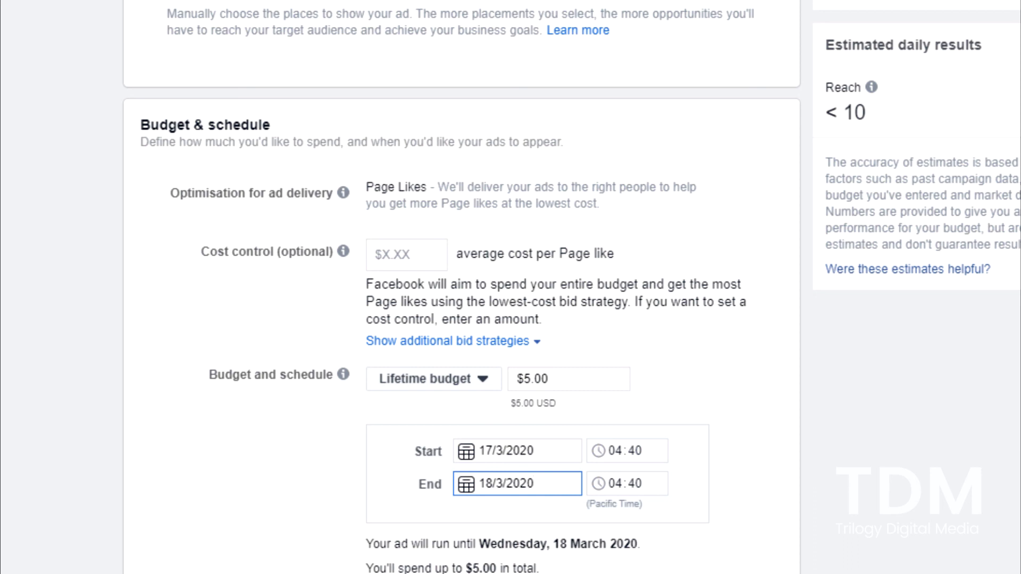
{"action": "scroll", "coordinate": [872, 412], "scroll_direction": "down", "scroll_amount": 1}
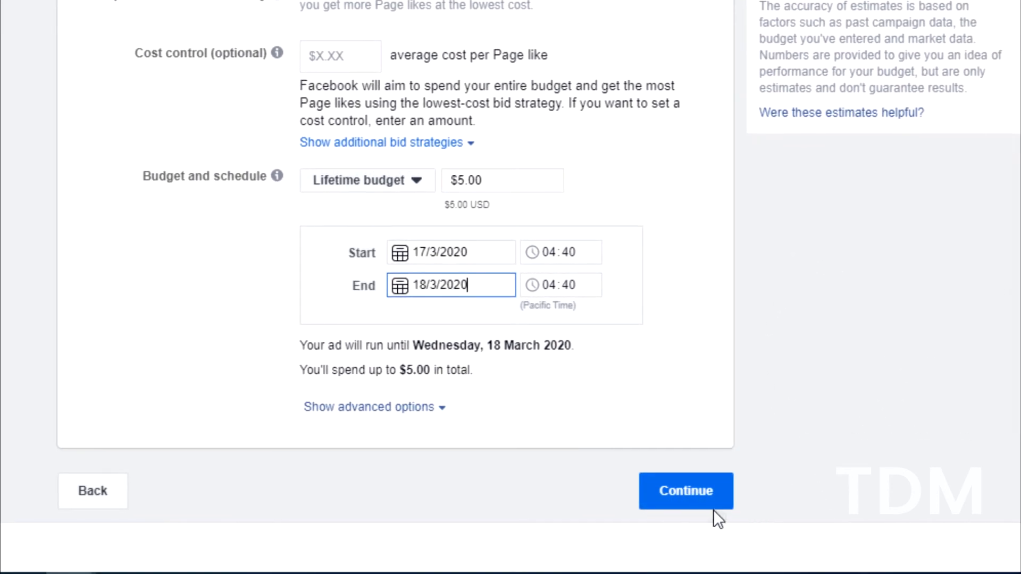
{"action": "left_click", "coordinate": [715, 508]}
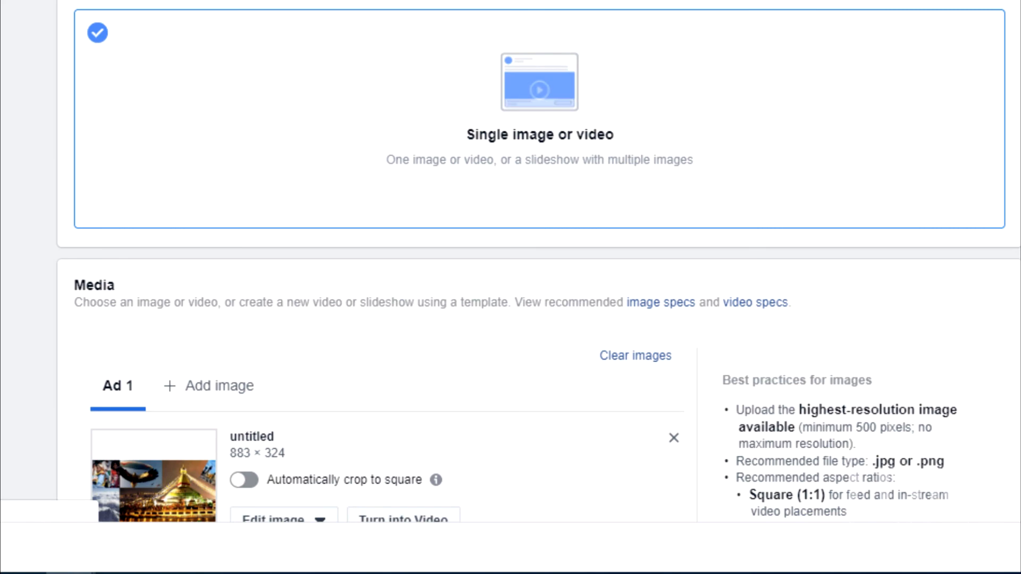
Replace the ad's image with the 851 × 315 Facebook Banner.jpg from the account images
{"action": "scroll", "coordinate": [542, 287], "scroll_direction": "down", "scroll_amount": 5}
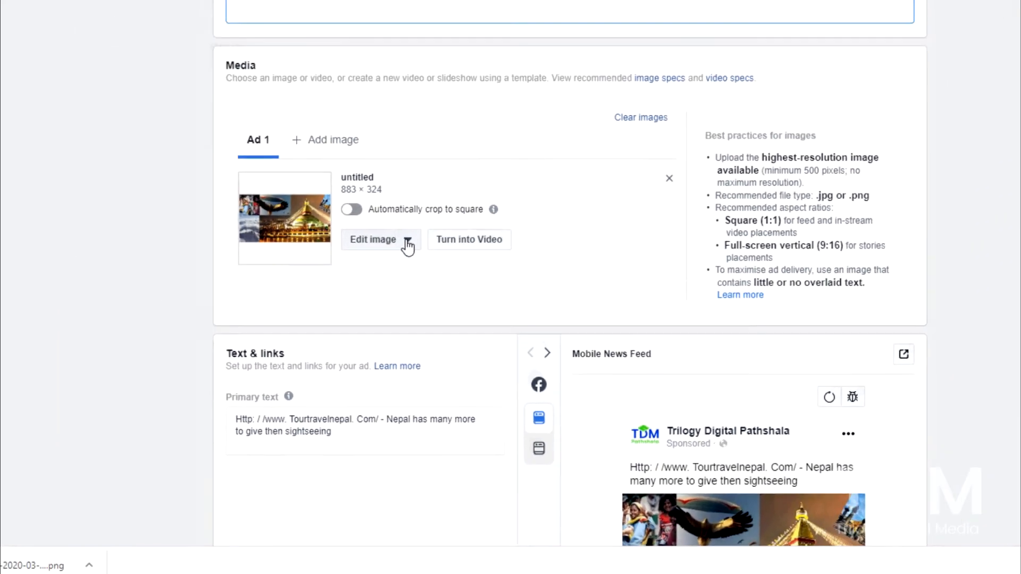
{"action": "left_click", "coordinate": [311, 234]}
{"action": "left_click", "coordinate": [459, 343]}
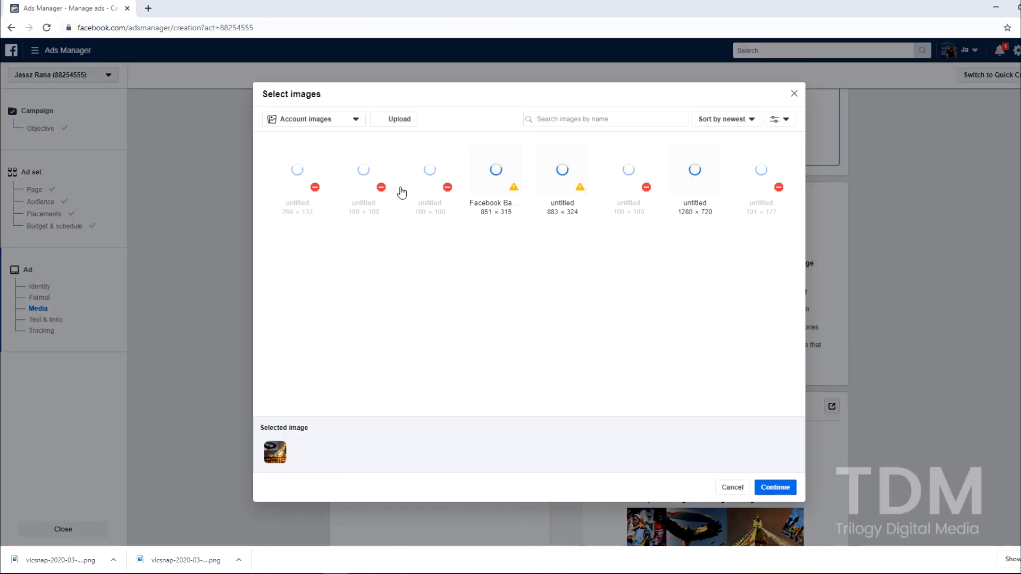
{"action": "left_click", "coordinate": [491, 184]}
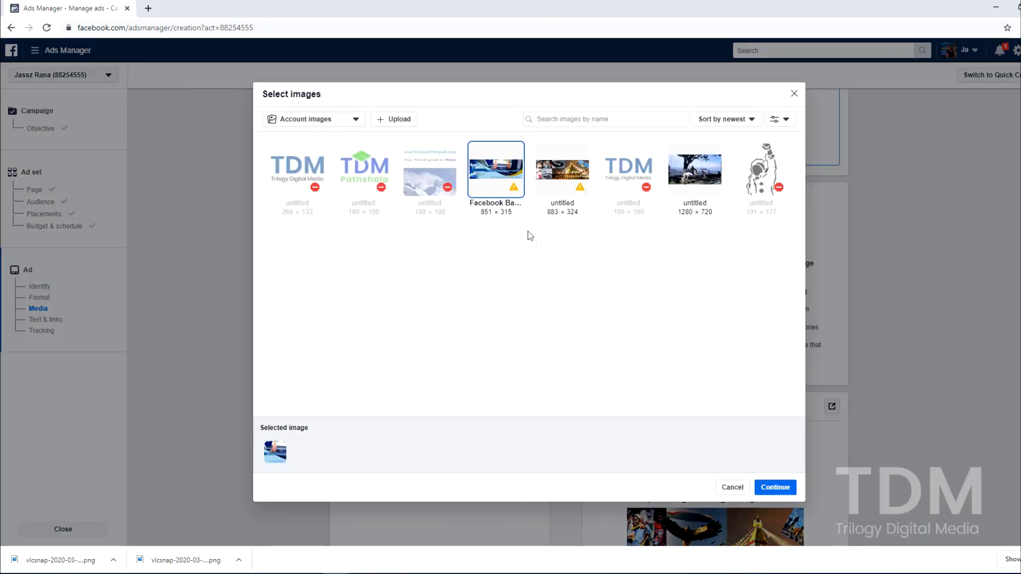
{"action": "left_click", "coordinate": [786, 497]}
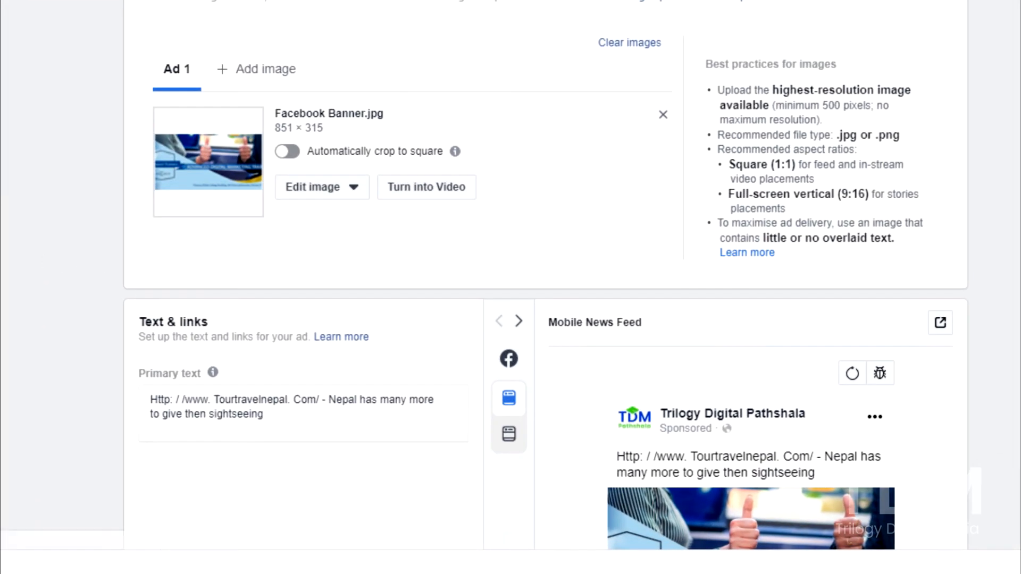
Replace the ad's primary text with "Like us, if you want to get all the latest digital marketing news." and preview the Desktop News Feed version
{"action": "scroll", "coordinate": [546, 275], "scroll_direction": "down", "scroll_amount": 2}
{"action": "scroll", "coordinate": [230, 154], "scroll_direction": "down", "scroll_amount": 1}
{"action": "left_click", "coordinate": [197, 235]}
{"action": "key", "text": "ctrl+a"}
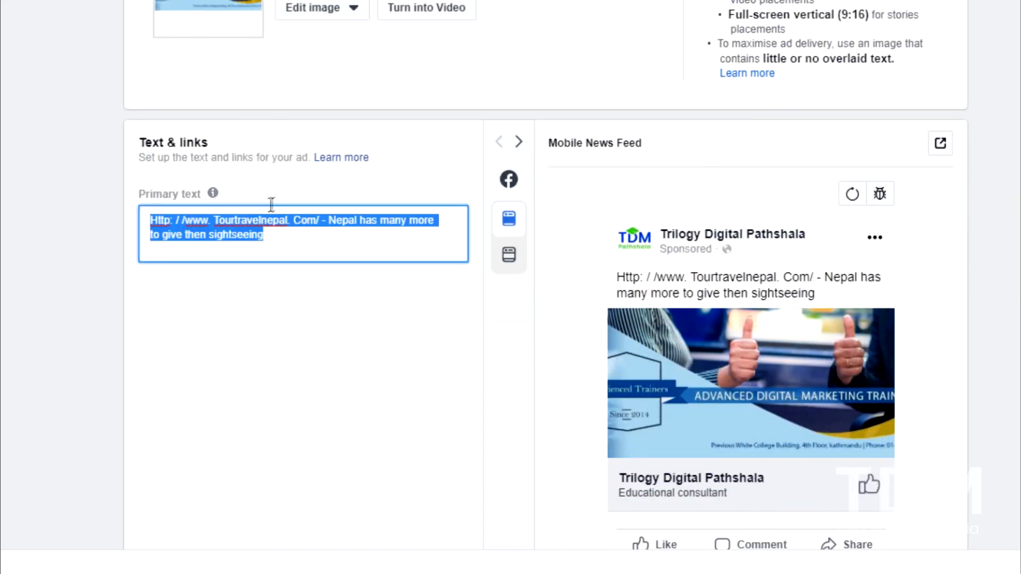
{"action": "key", "text": "BackSpace"}
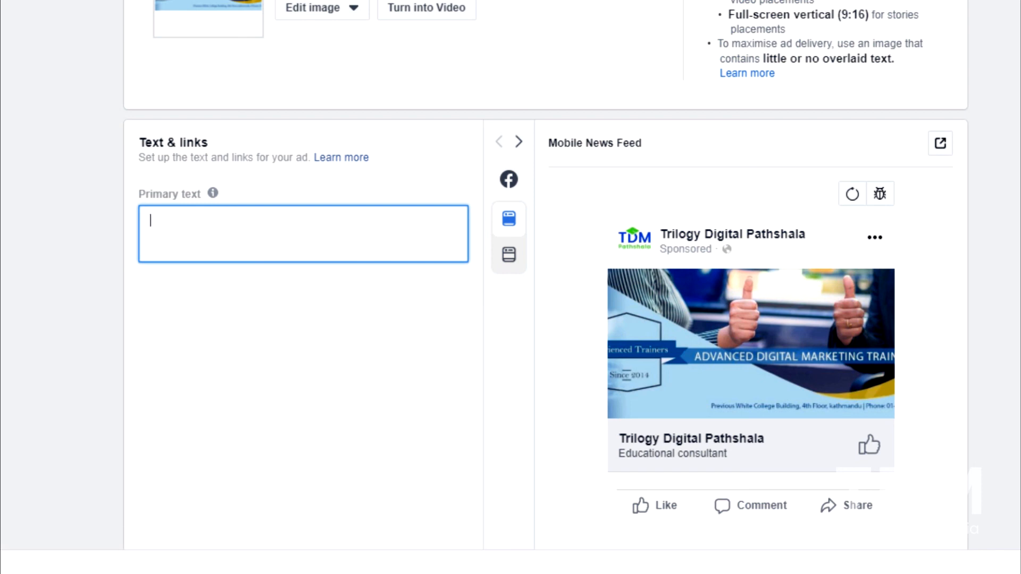
{"action": "key", "text": "alt+Tab"}
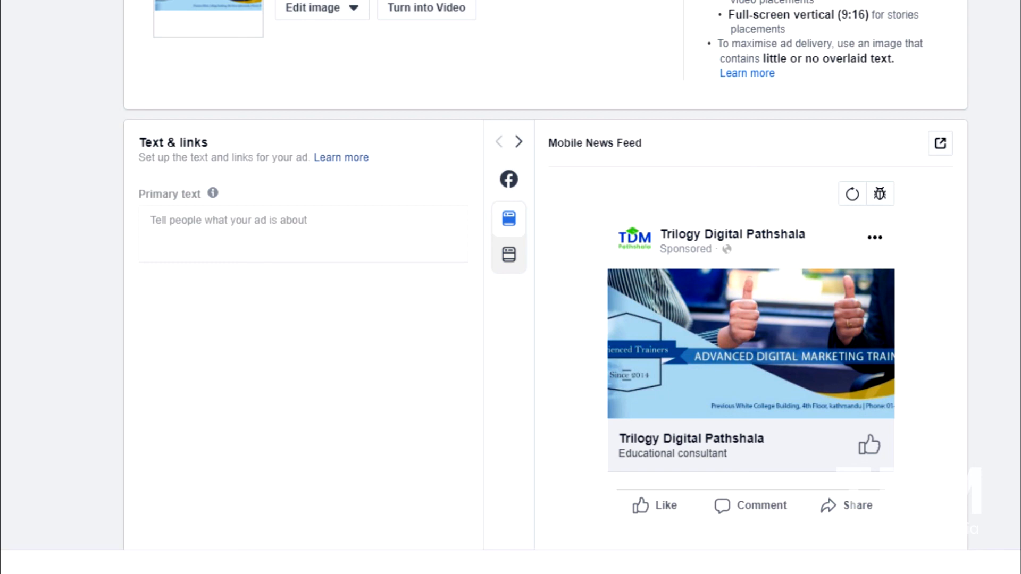
{"action": "left_click", "coordinate": [263, 233]}
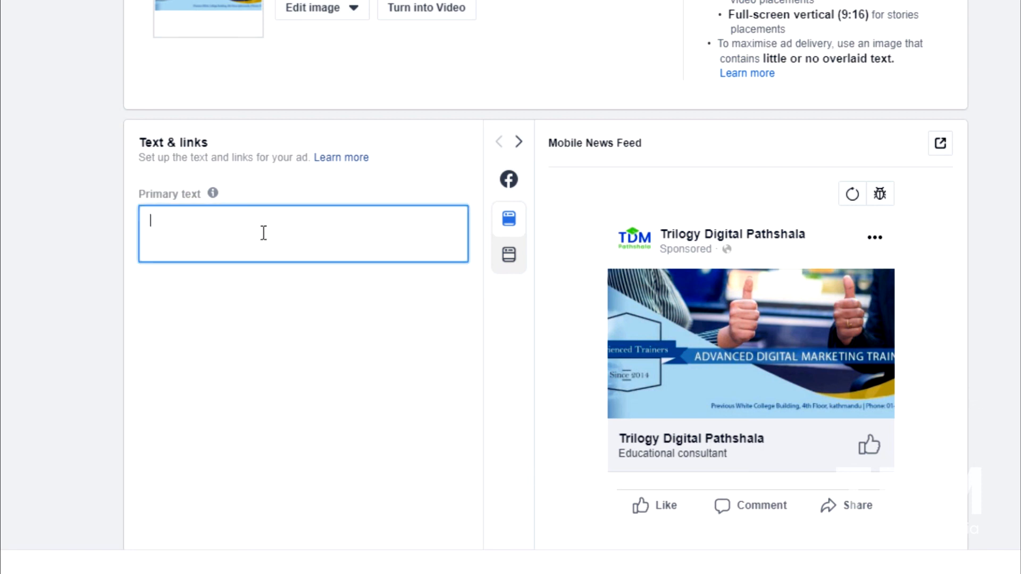
{"action": "type", "text": "Like us, if you want to get all the latest digital marketing news"}
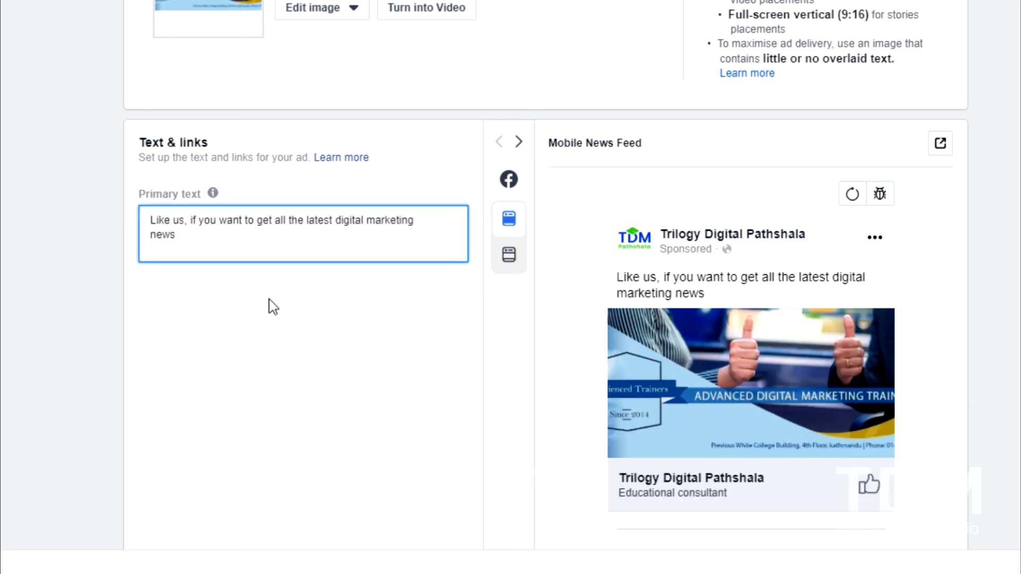
{"action": "type", "text": "."}
{"action": "left_click", "coordinate": [506, 268]}
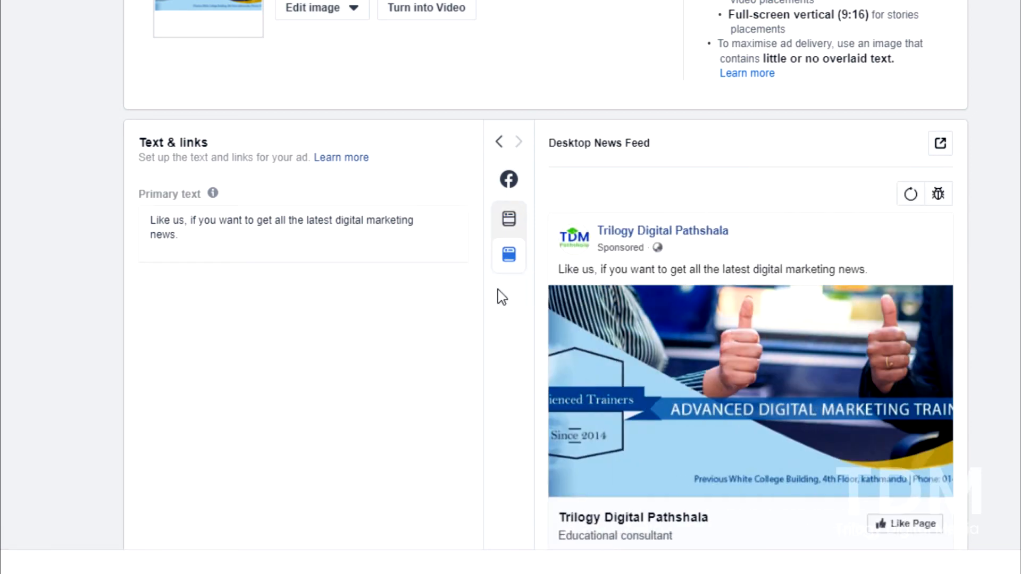
{"action": "scroll", "coordinate": [502, 296], "scroll_direction": "down", "scroll_amount": 2}
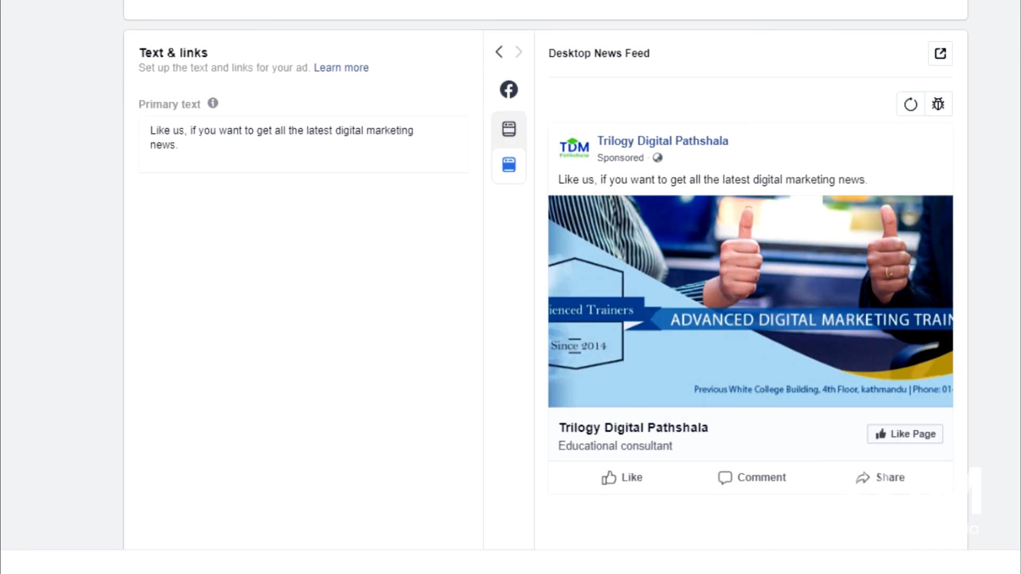